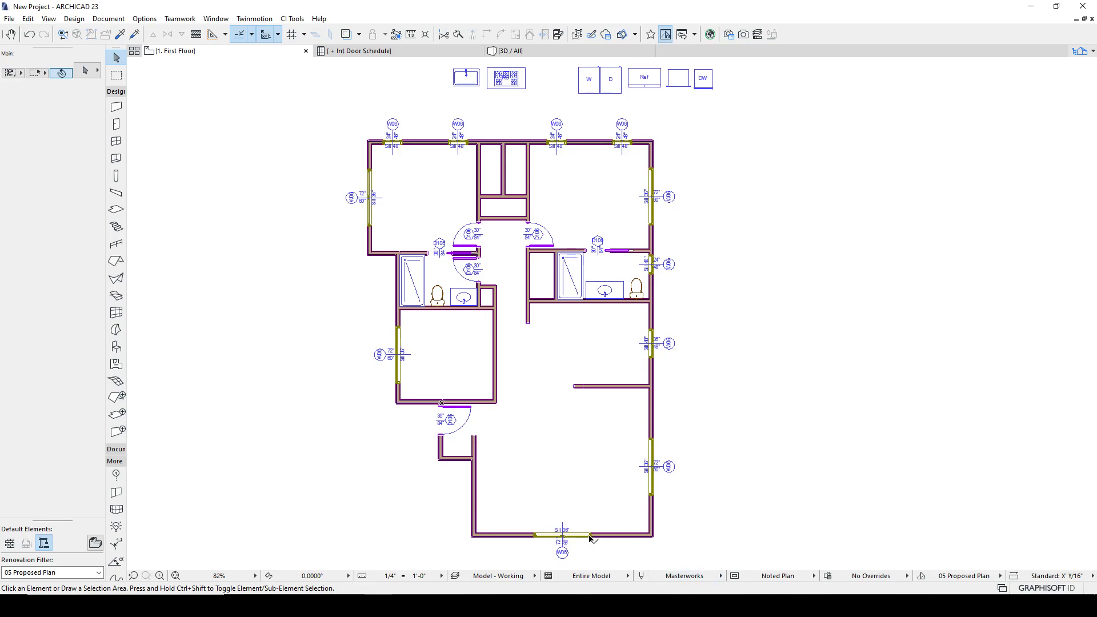
- Select all eleven windows placed in the floor plan's exterior walls
left_click(399, 331)
left_click(370, 219, "shift")
left_click(393, 146, "shift")
left_click(456, 143, "shift")
left_click(555, 144, "shift")
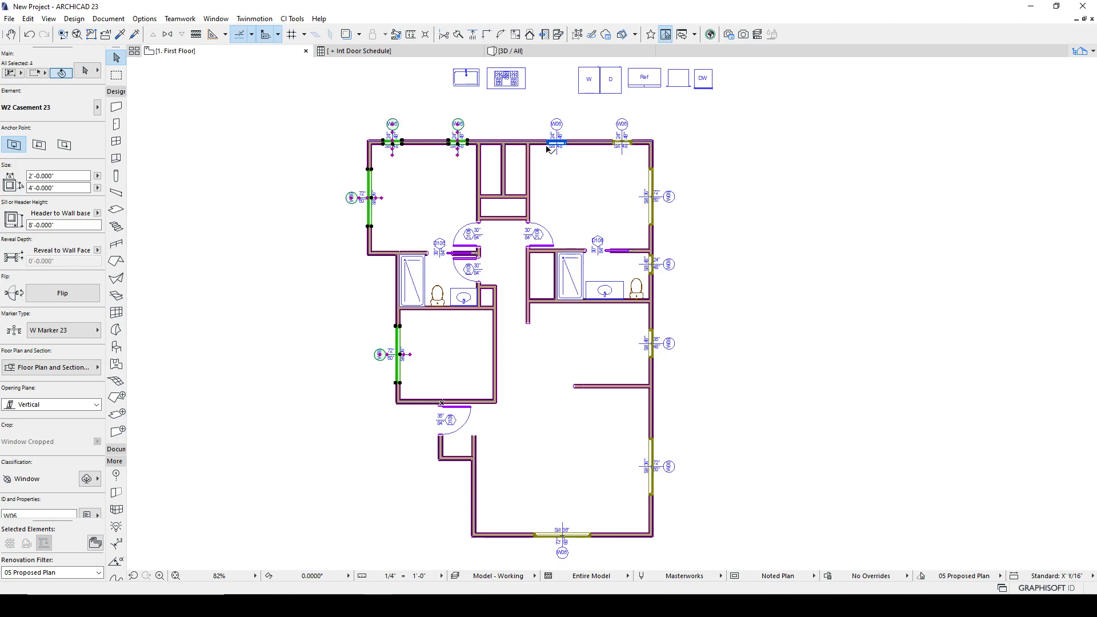
left_click(618, 144, "shift")
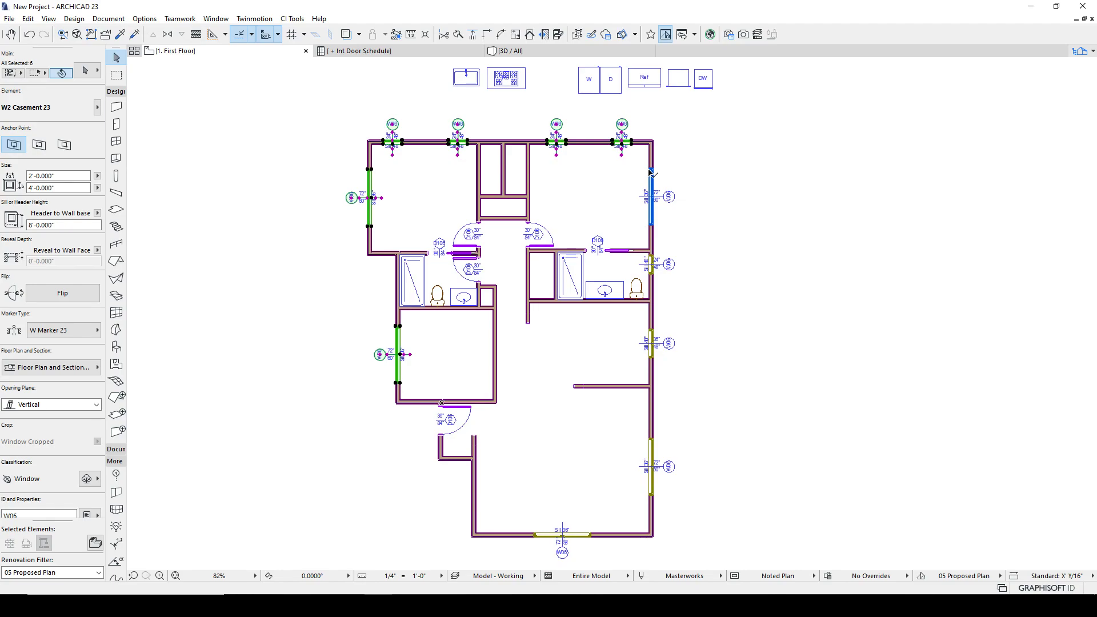
left_click(651, 217, "shift")
left_click(650, 269, "shift")
left_click(650, 344, "shift")
left_click(651, 440, "shift")
left_click(590, 541, "shift")
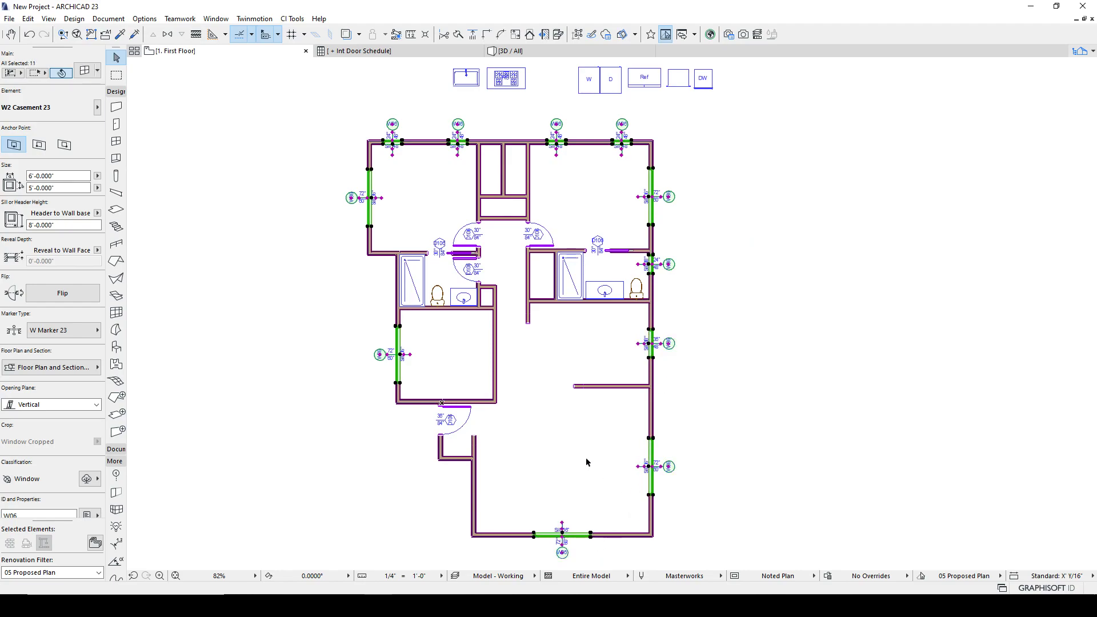
- Renumber the selected windows sequentially as W01 onward with the Element ID Manager's ID format
left_click(109, 18)
mouse_move(148, 307)
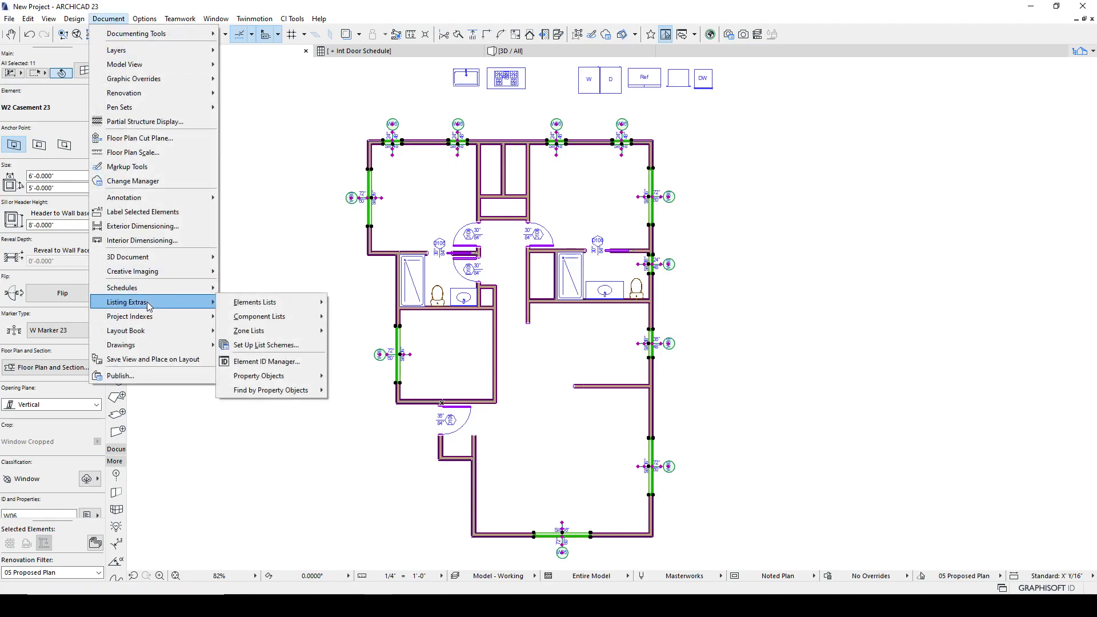
left_click(267, 362)
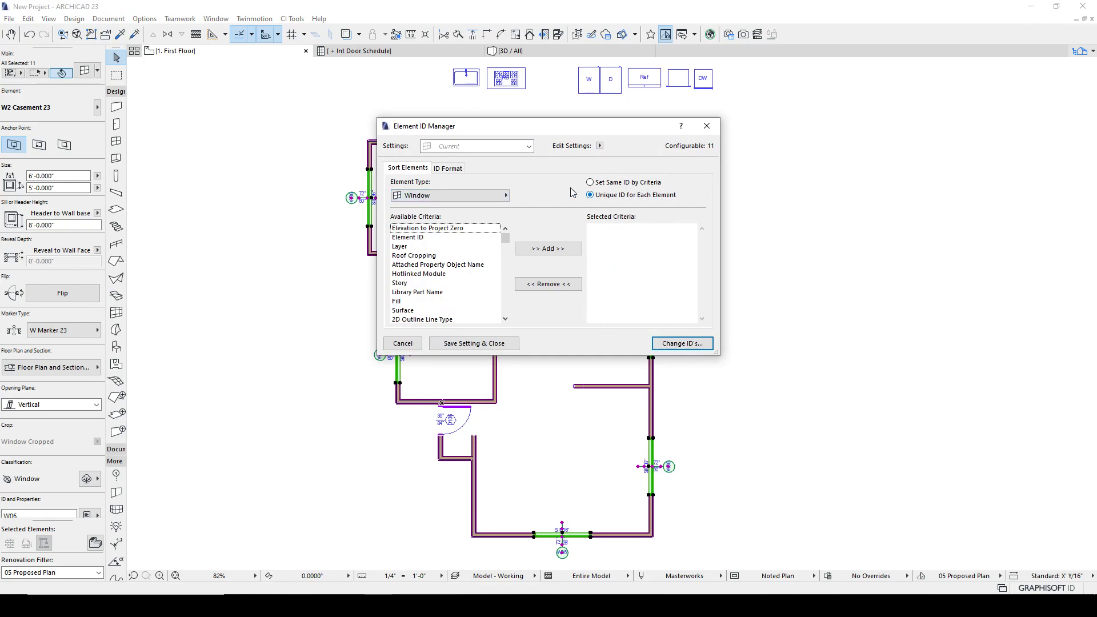
left_click(448, 169)
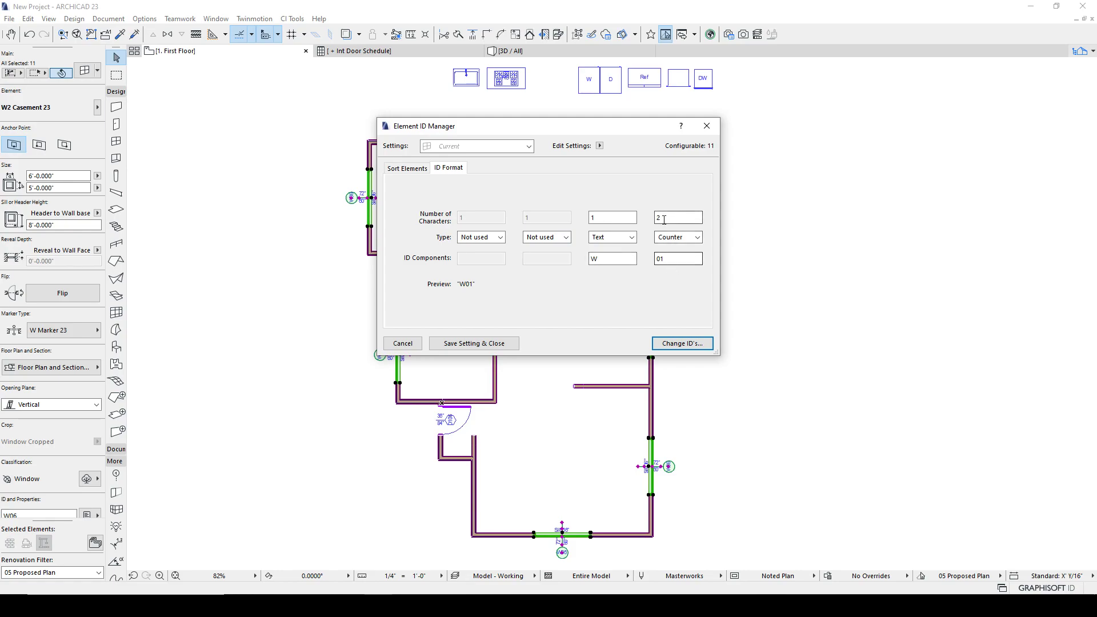
left_click(678, 345)
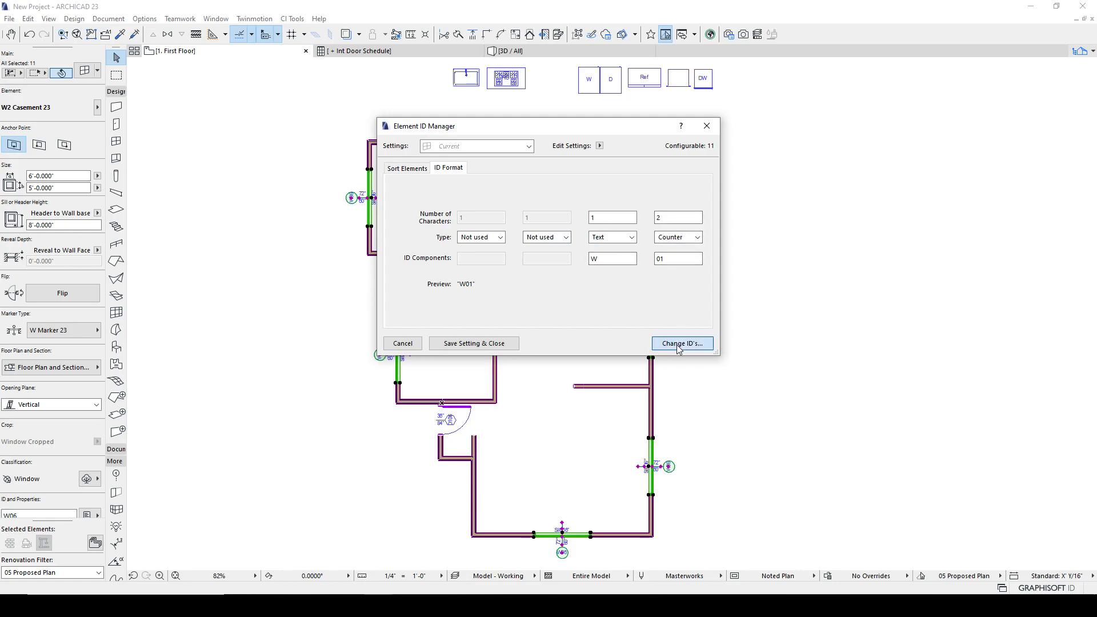
scroll(658, 221, "down", 2)
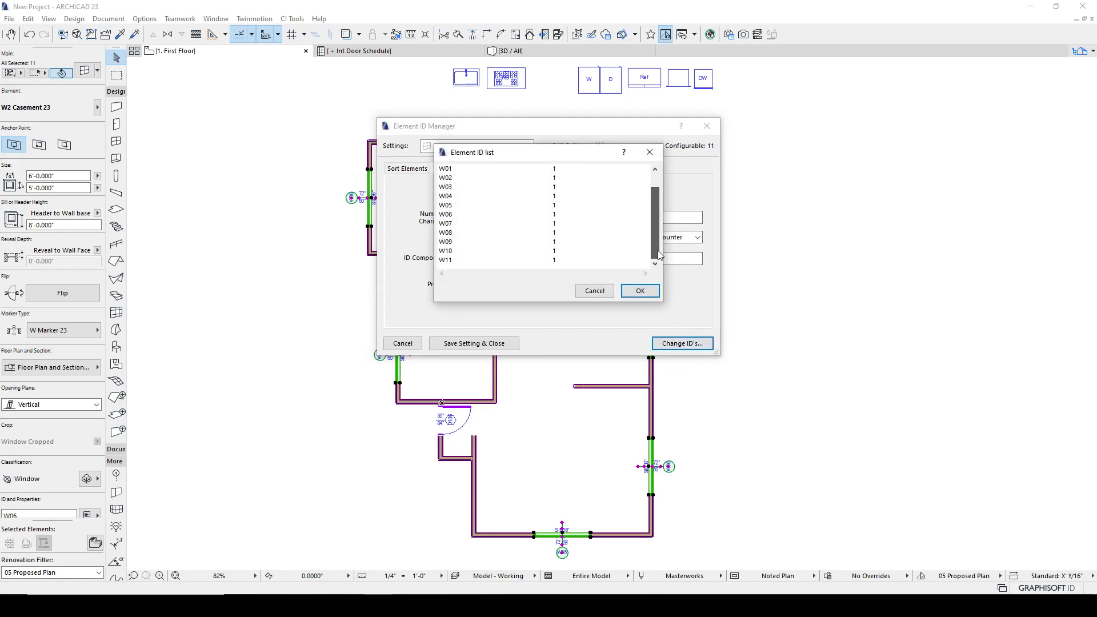
left_click(638, 291)
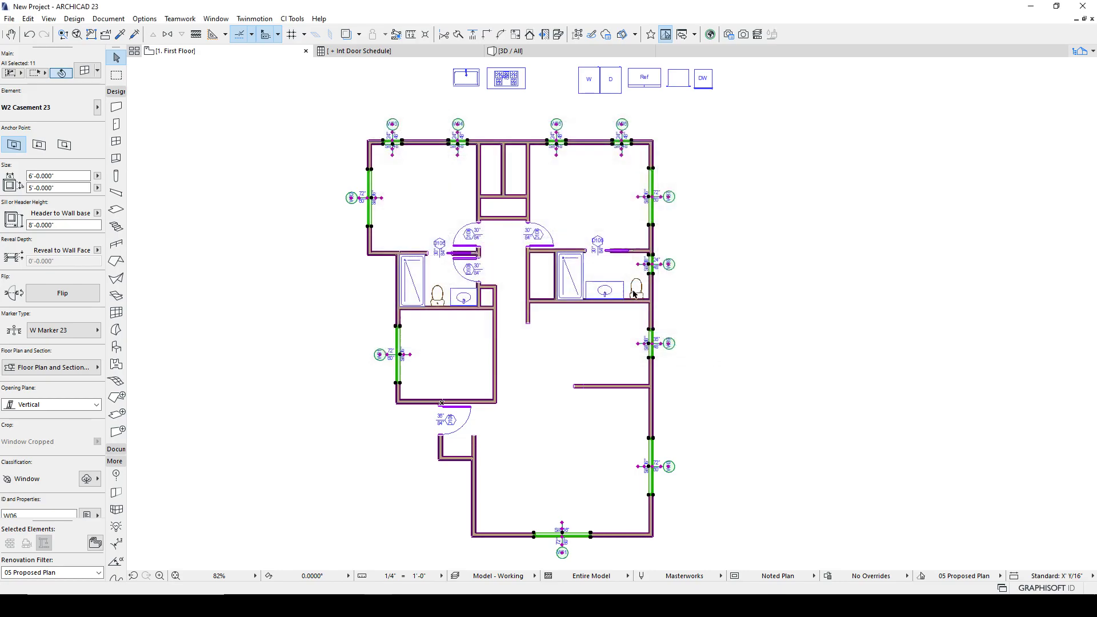
- Change the ID of the window in the lower-left room's wall to W01A
scroll(385, 330, "up", 4)
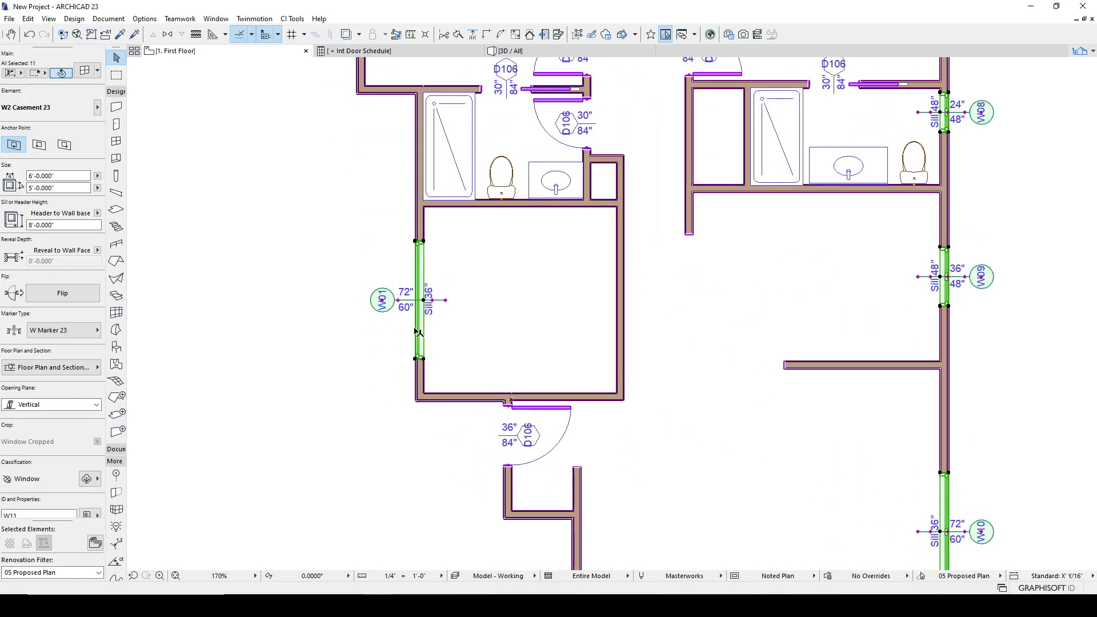
left_click(365, 236)
scroll(408, 490, "down", 3)
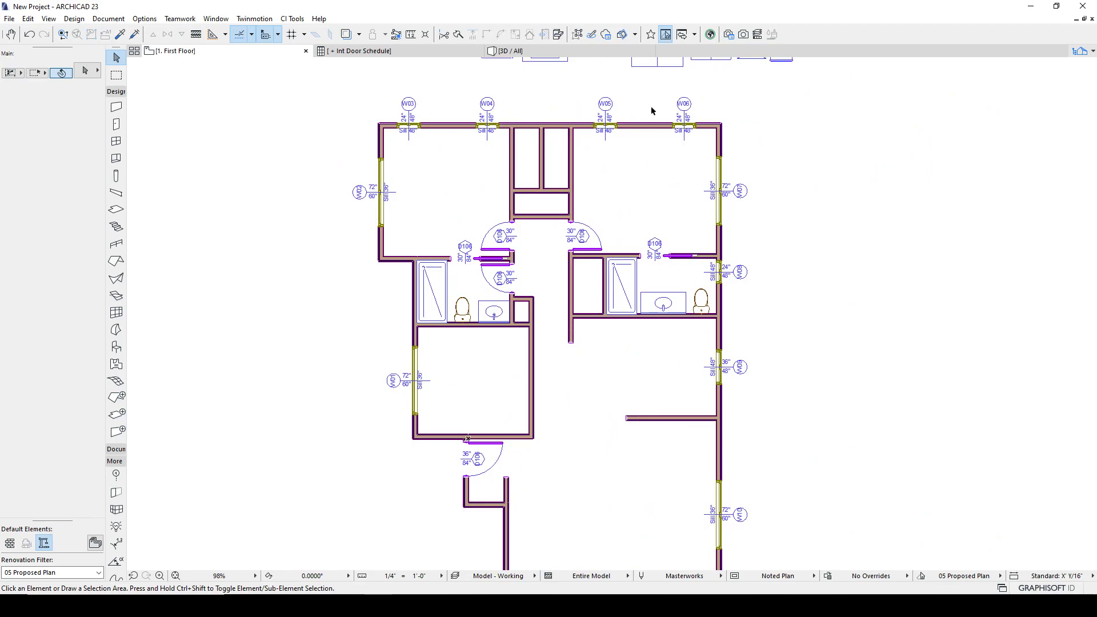
scroll(745, 453, "down", 2)
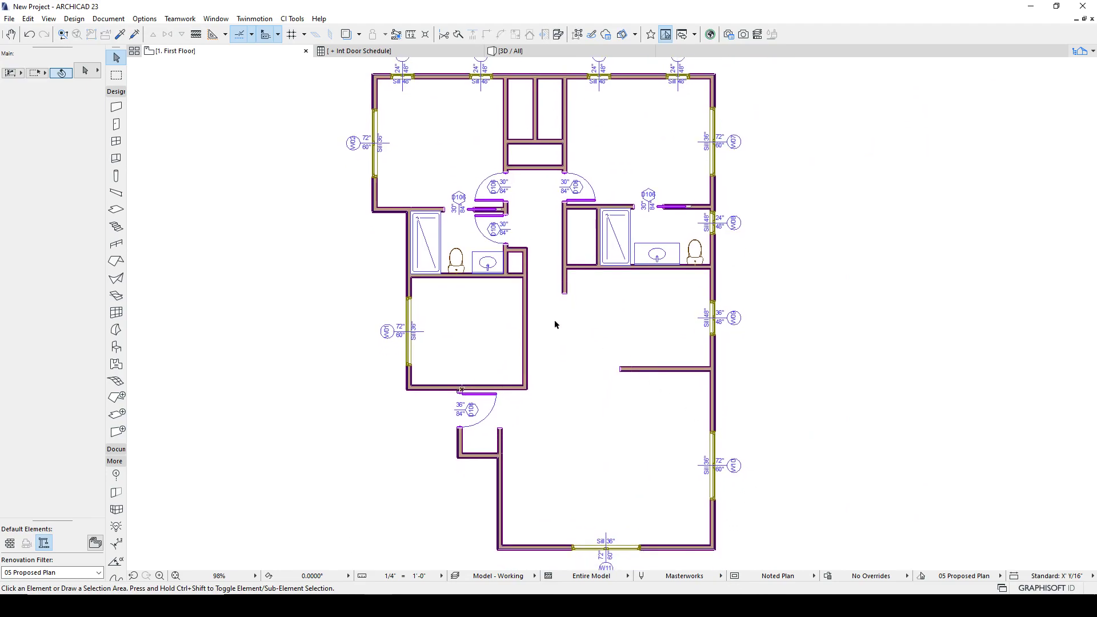
left_click(410, 301)
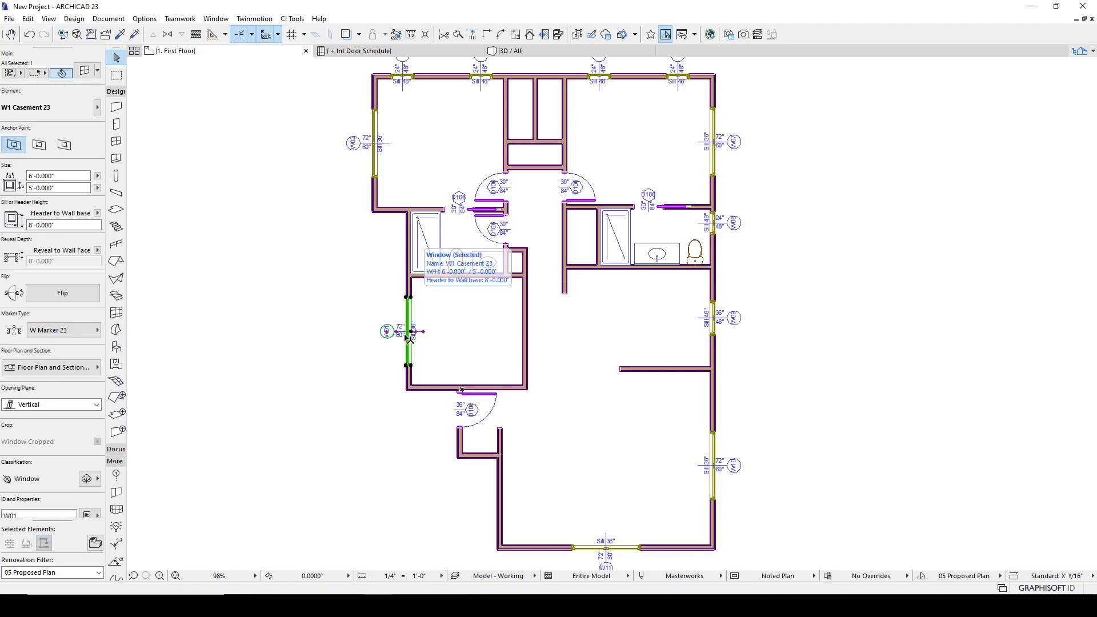
scroll(51, 488, "down", 1)
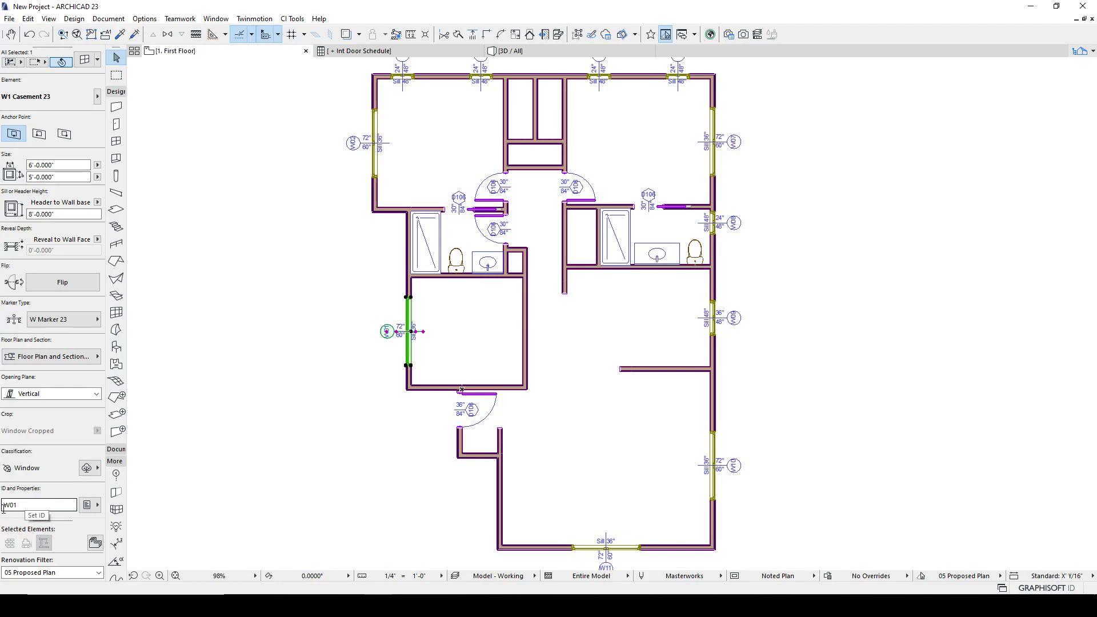
left_click(30, 505)
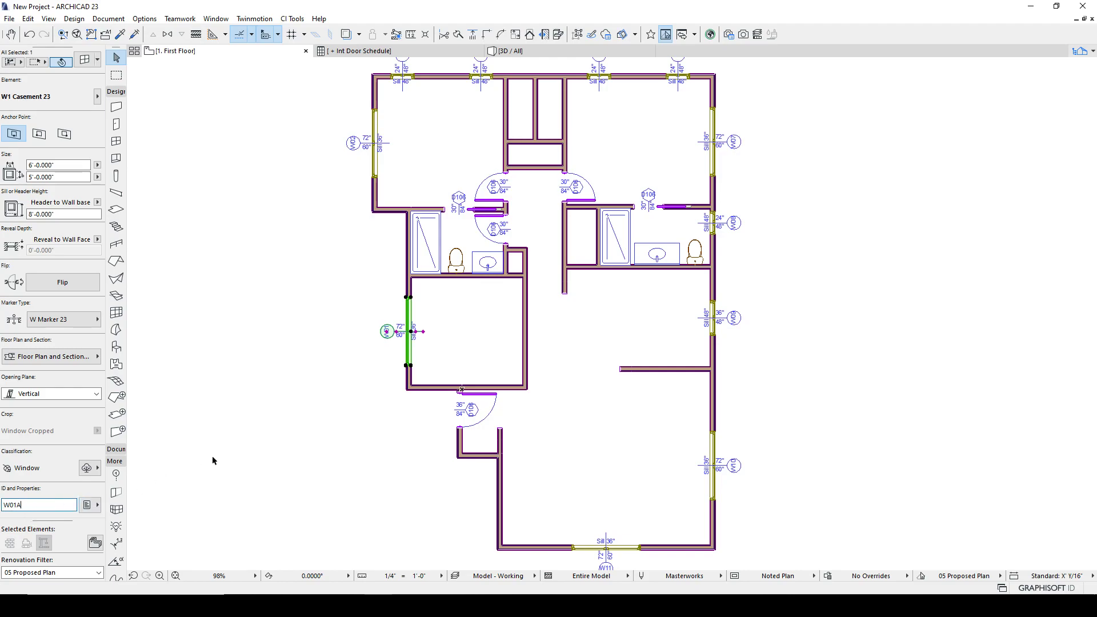
left_click(243, 448)
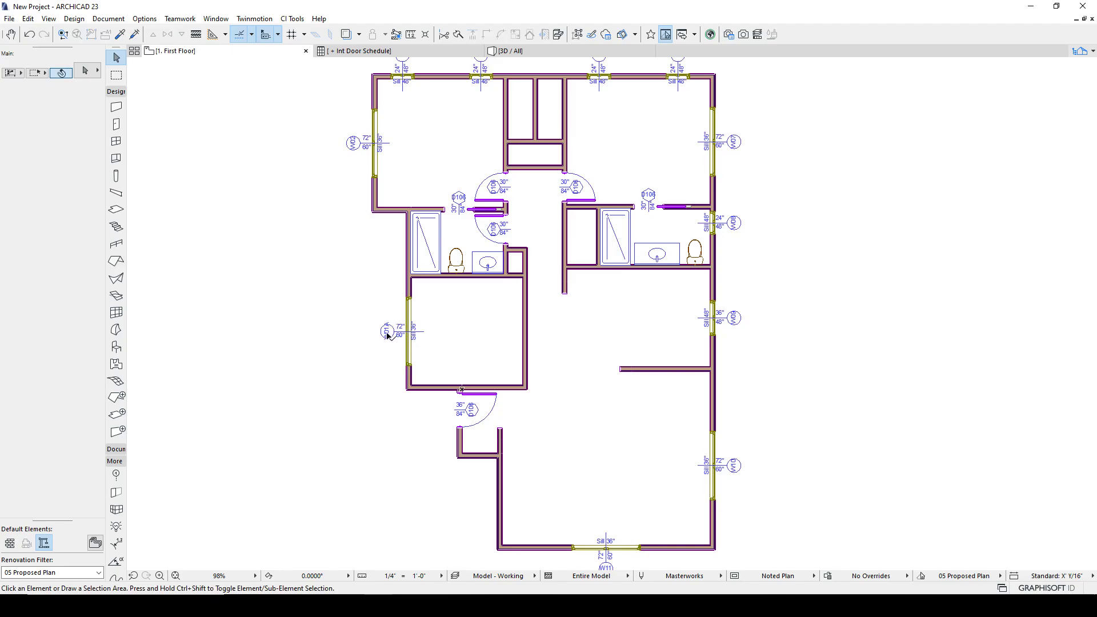
- Open that window's settings and set the marker text size to 7.0000 pt
left_click(408, 300)
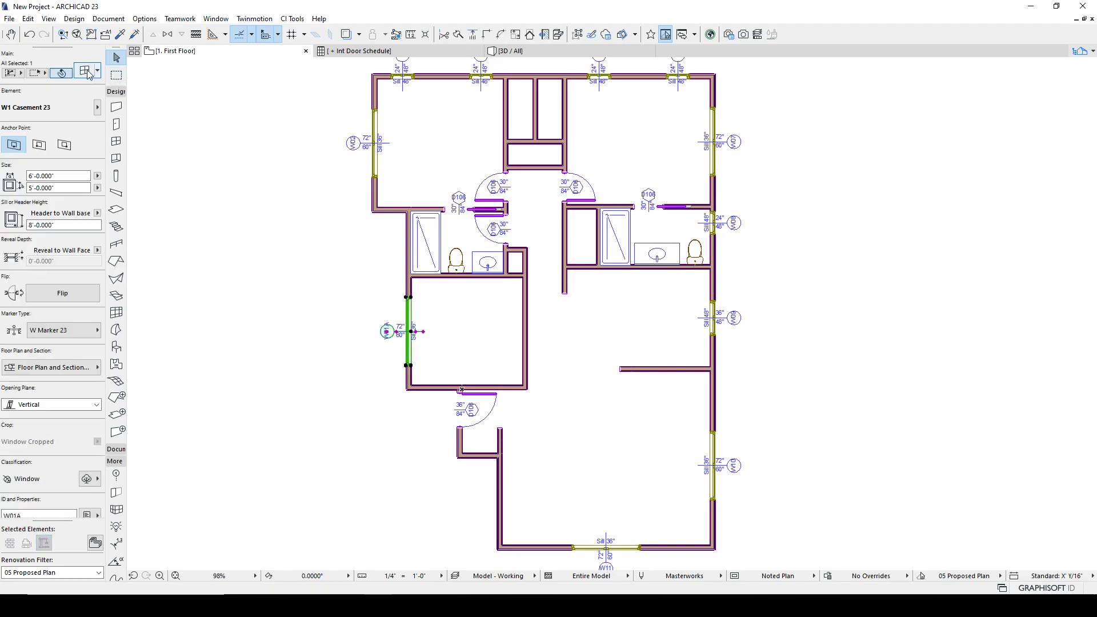
key("ctrl+t")
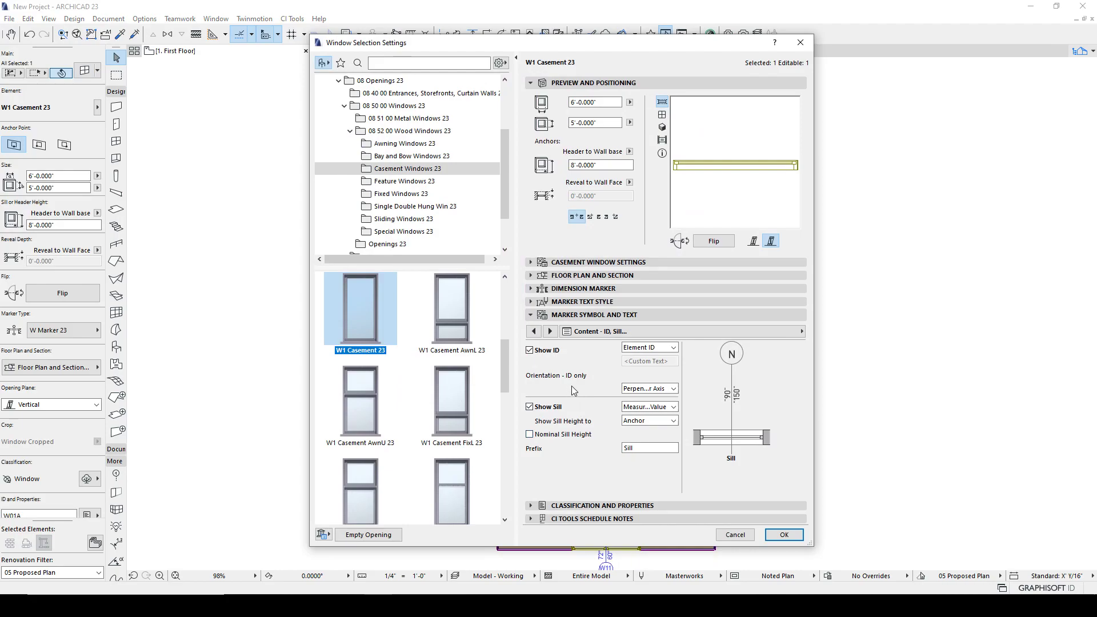
left_click(571, 301)
left_click(584, 237)
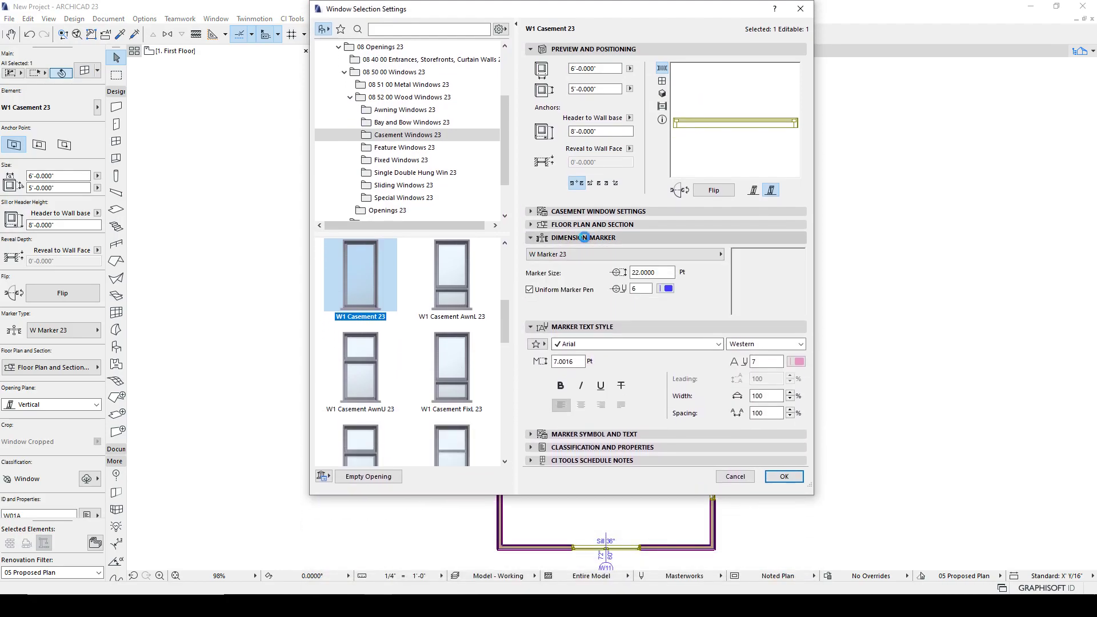
left_click(560, 255)
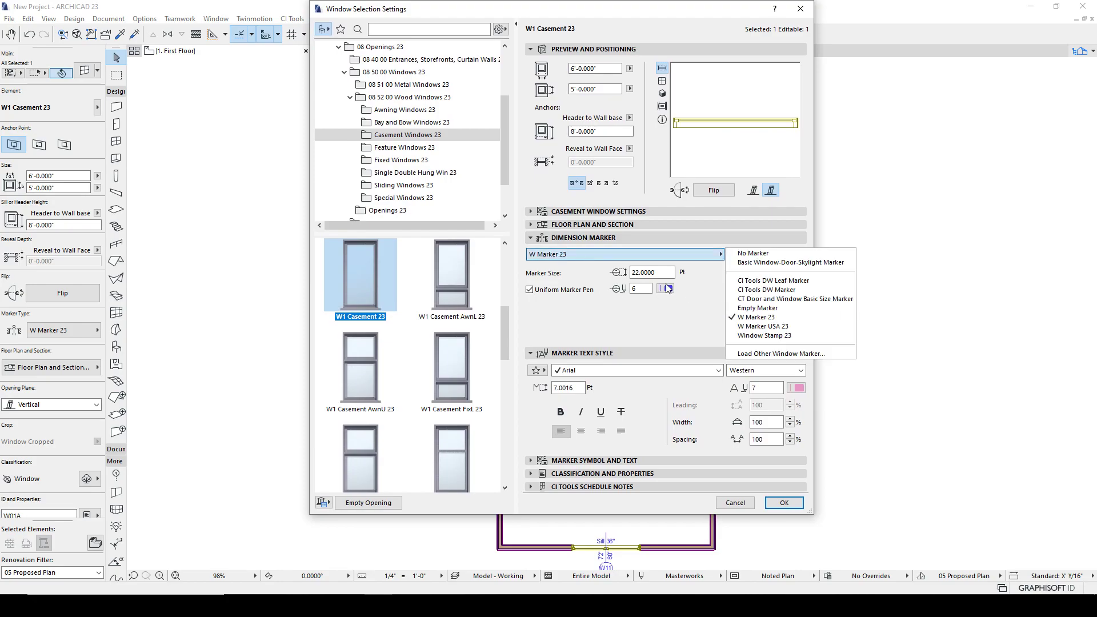
left_click(663, 275)
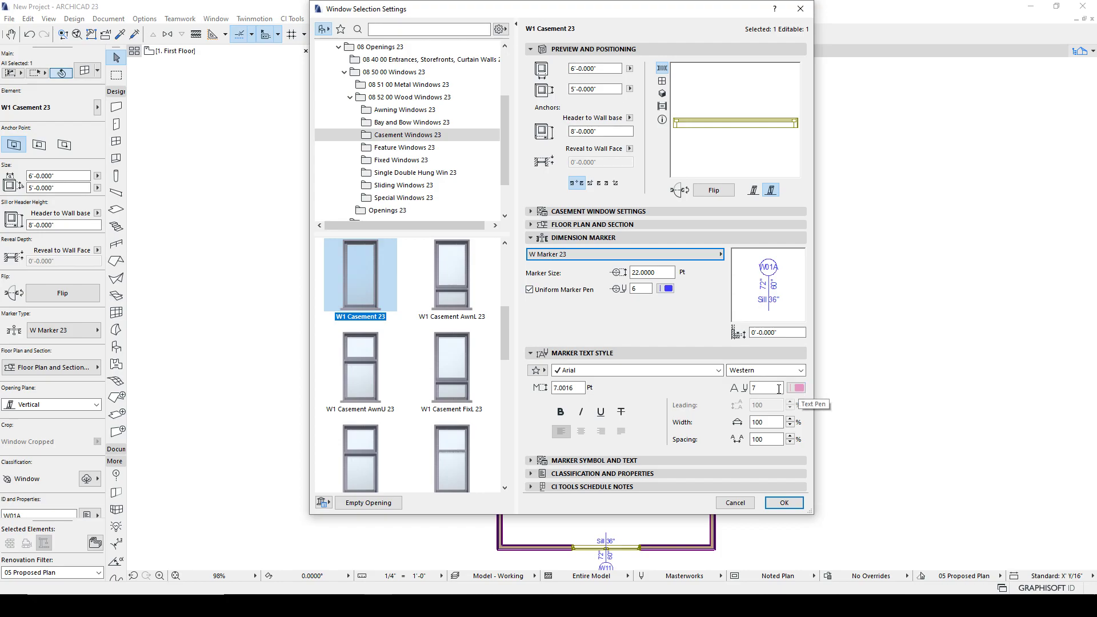
left_click(567, 387)
type("7.0000")
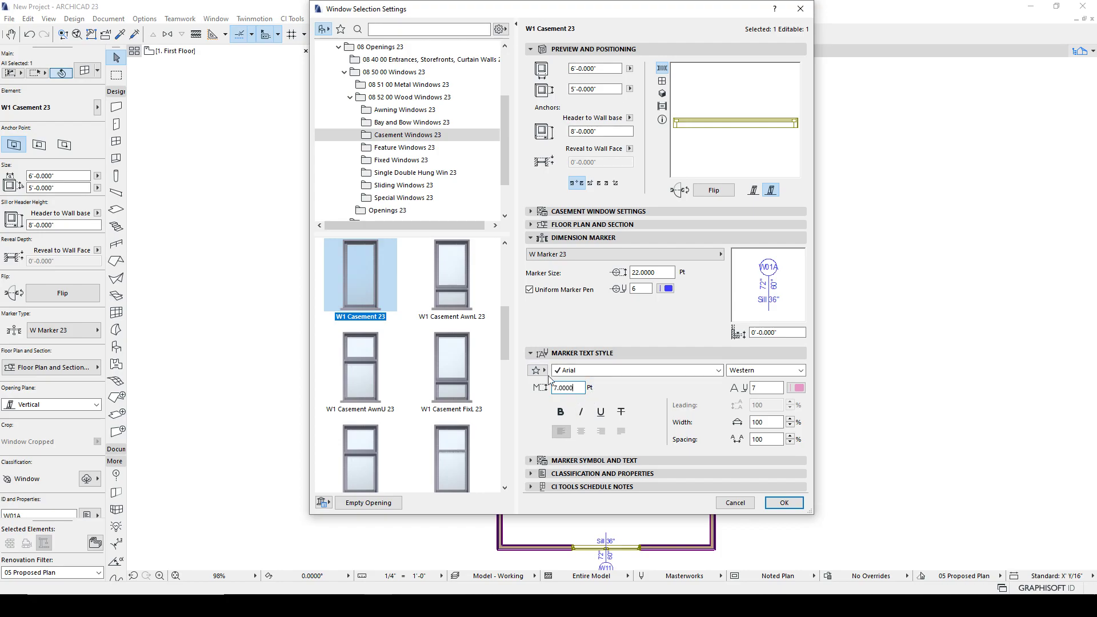
- In the marker geometry, set Sill Height Distance to 8 and enable Fit Shape to Text
left_click(532, 354)
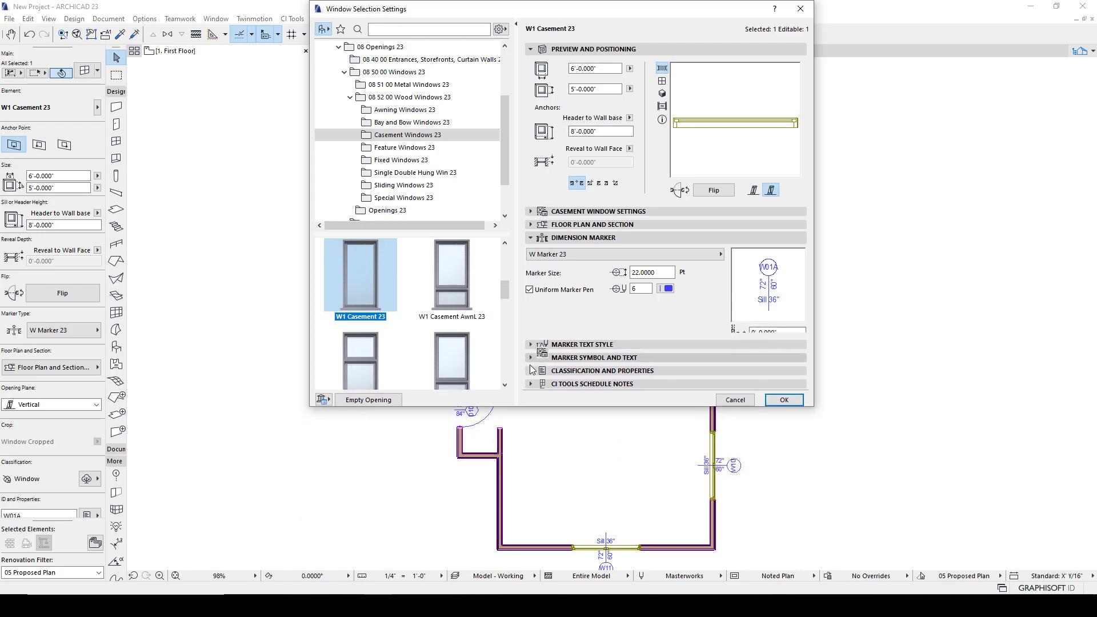
left_click(530, 365)
left_click(659, 281)
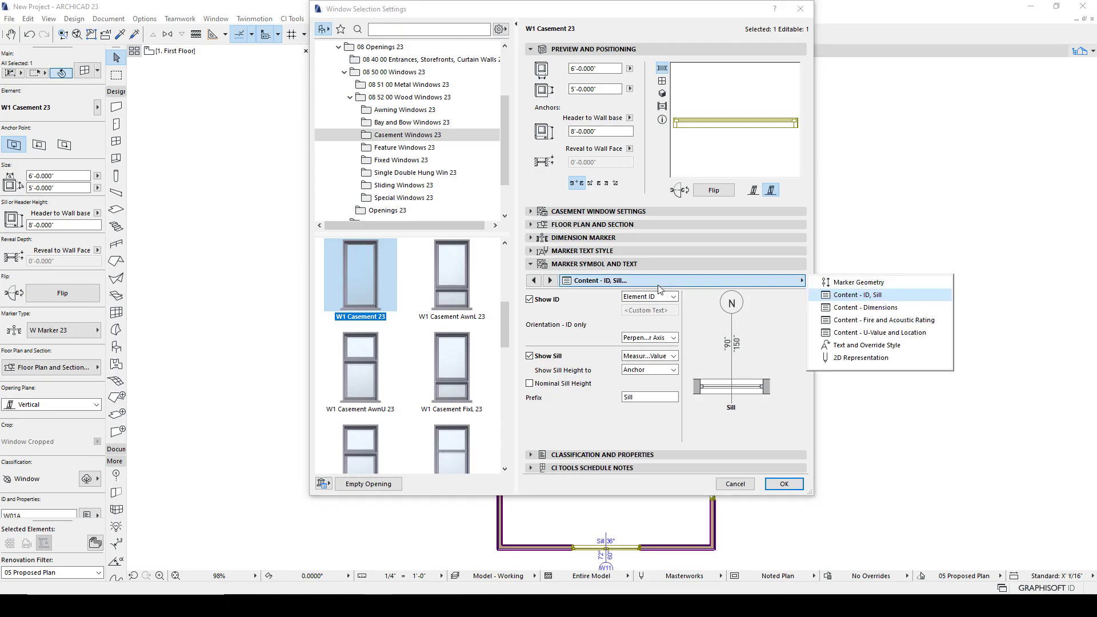
left_click(822, 282)
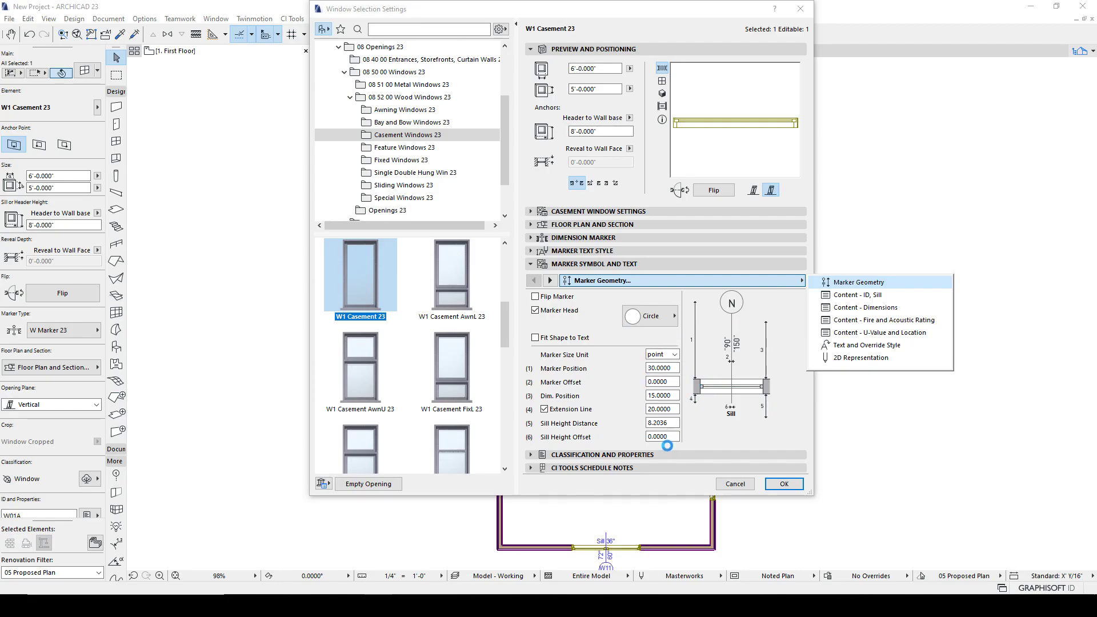
left_click(672, 423)
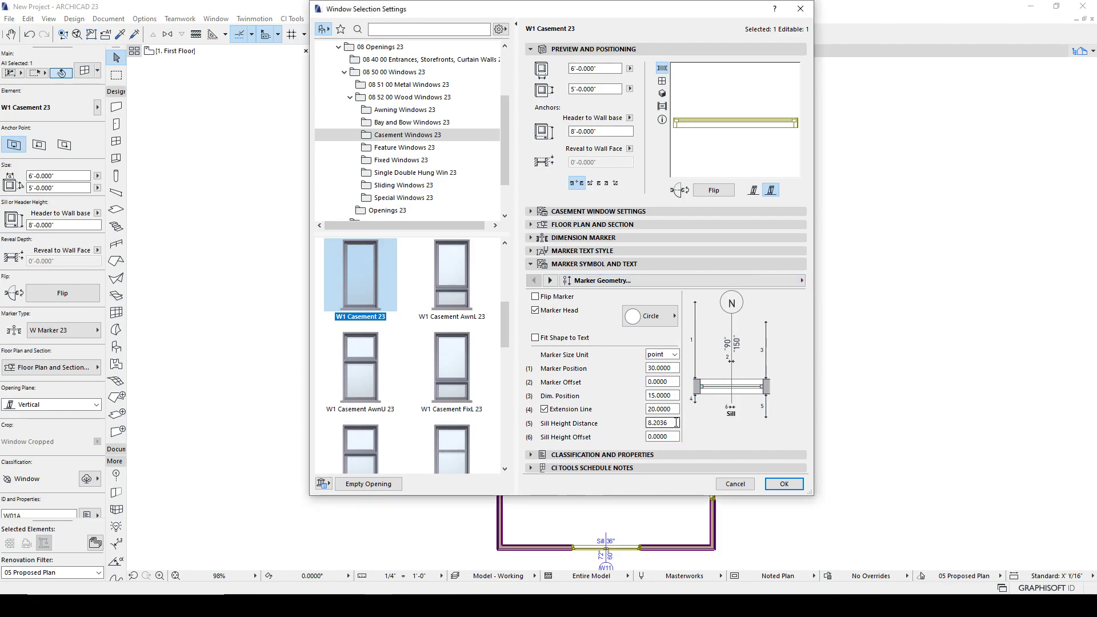
type("8")
key("Return")
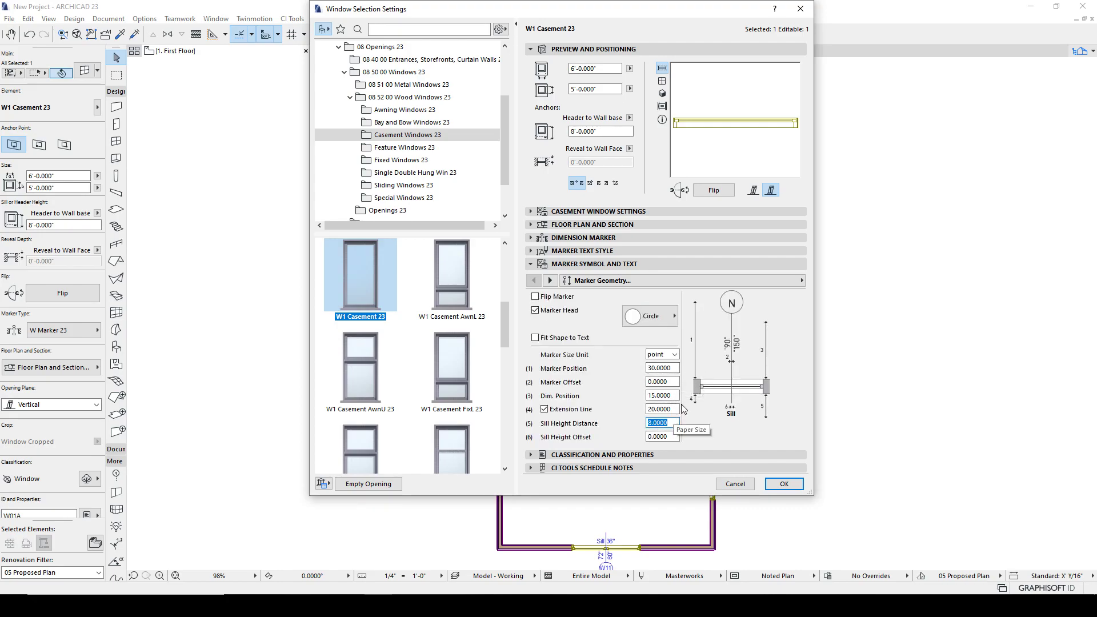
left_click(535, 339)
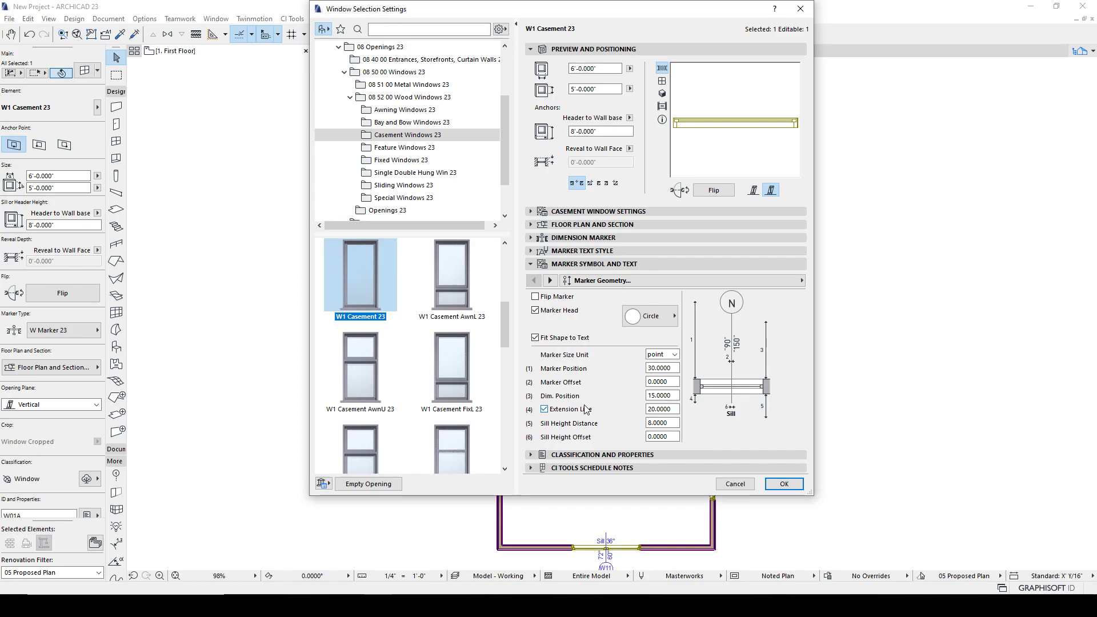
left_click(550, 280)
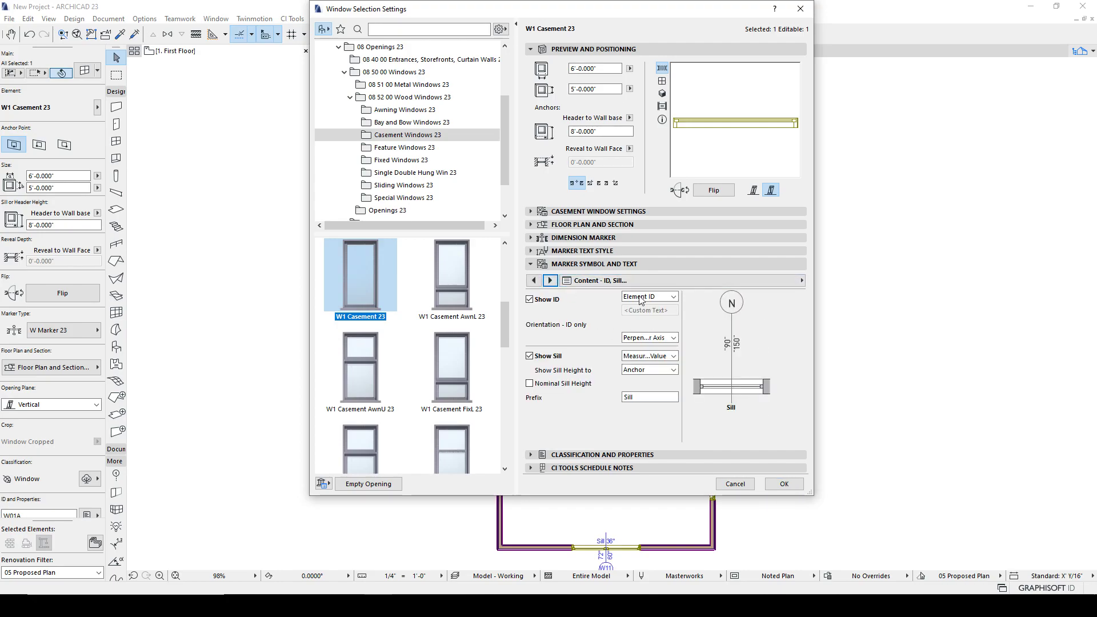
left_click(674, 297)
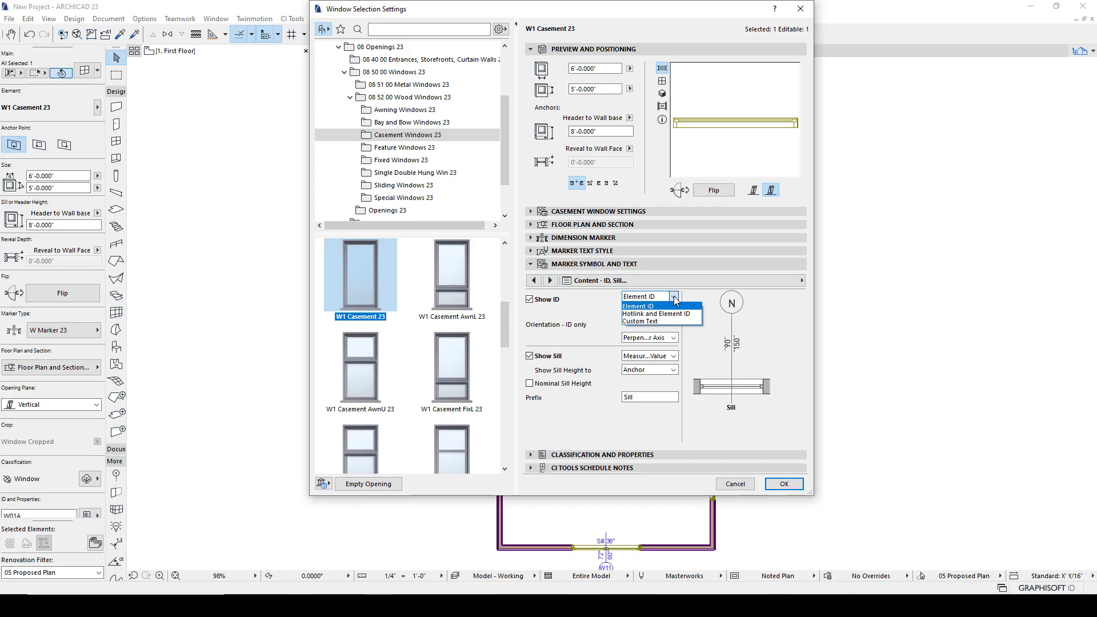
left_click(649, 323)
double_click(670, 309)
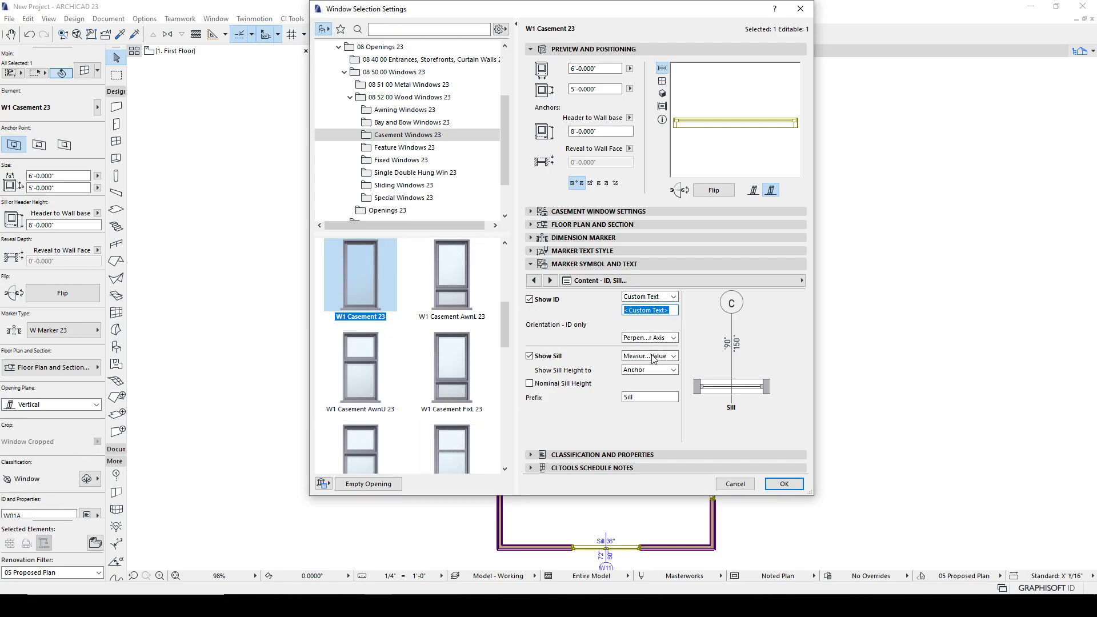
left_click(673, 297)
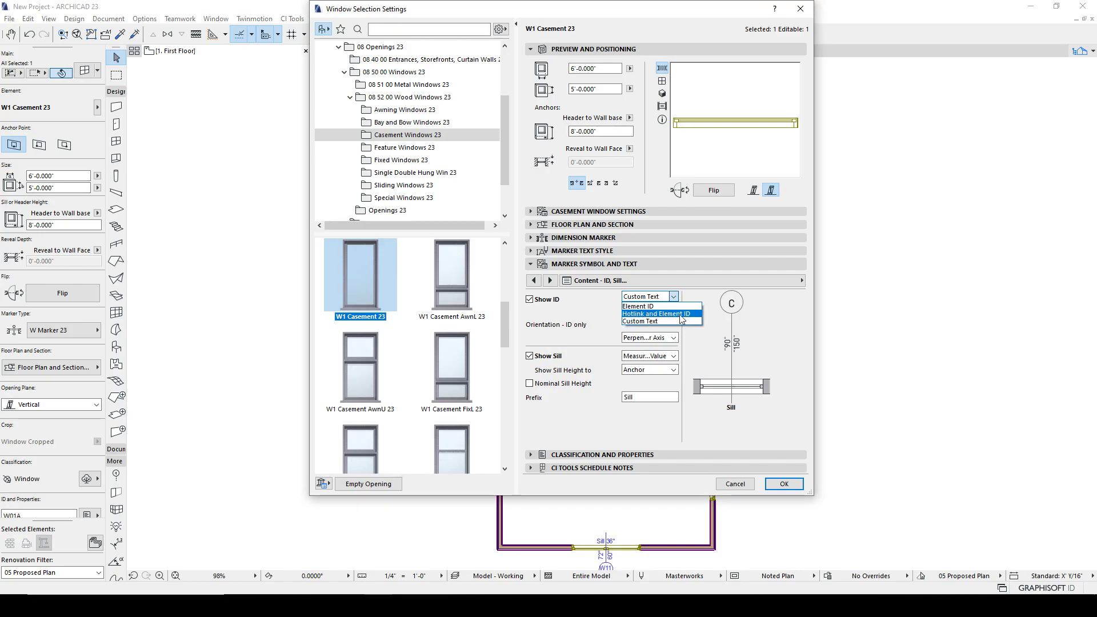
left_click(646, 306)
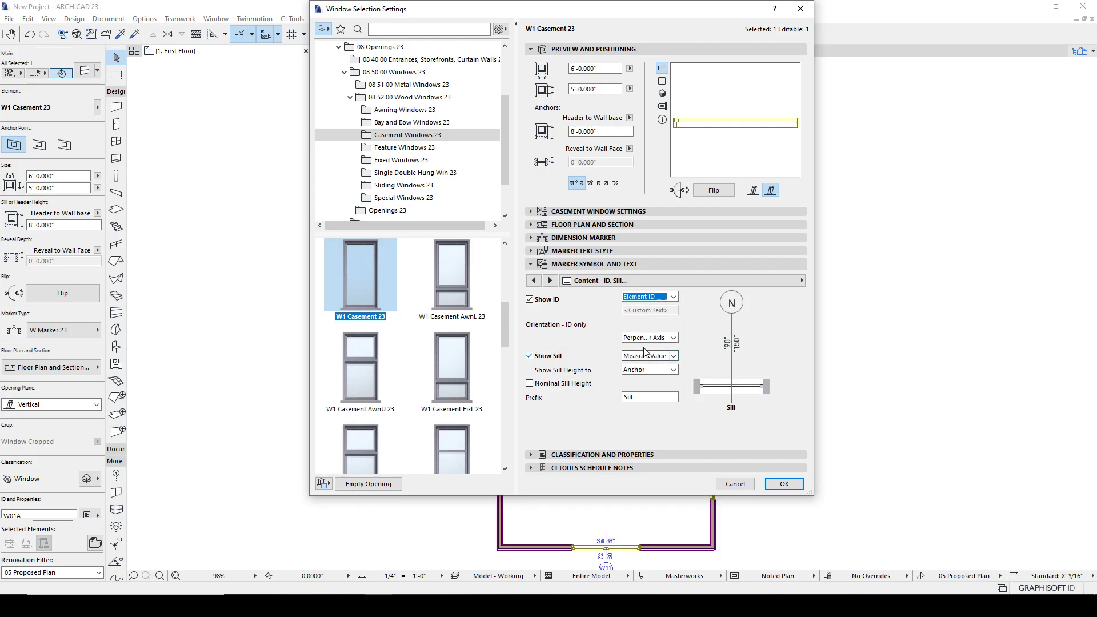
left_click(673, 356)
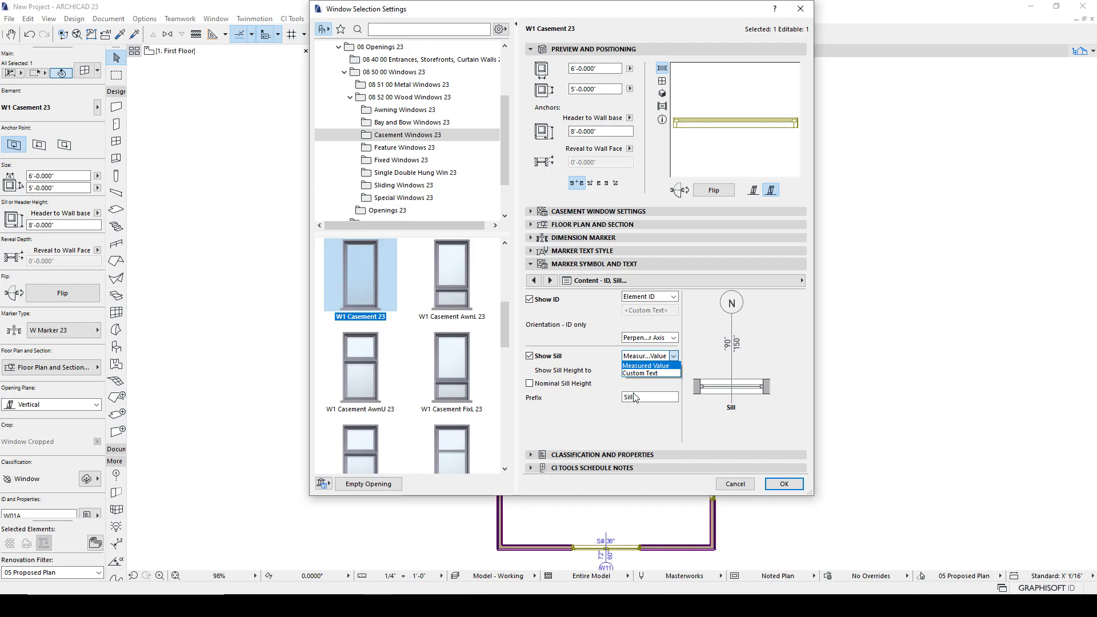
left_click(597, 391)
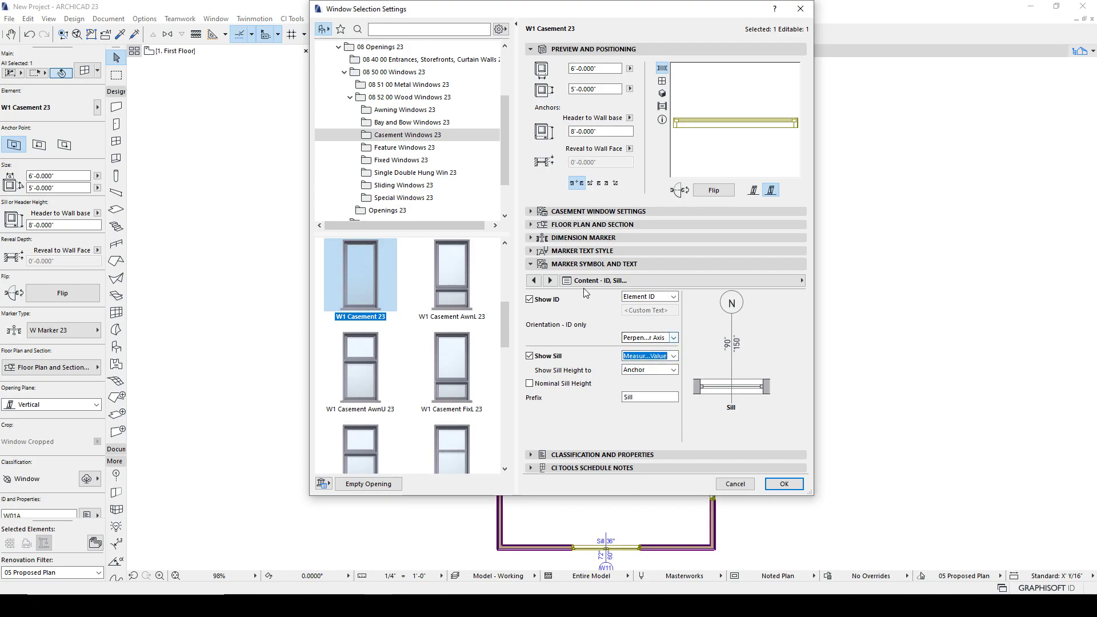
- Set the window's header anchor to Header to Story 1
left_click(551, 280)
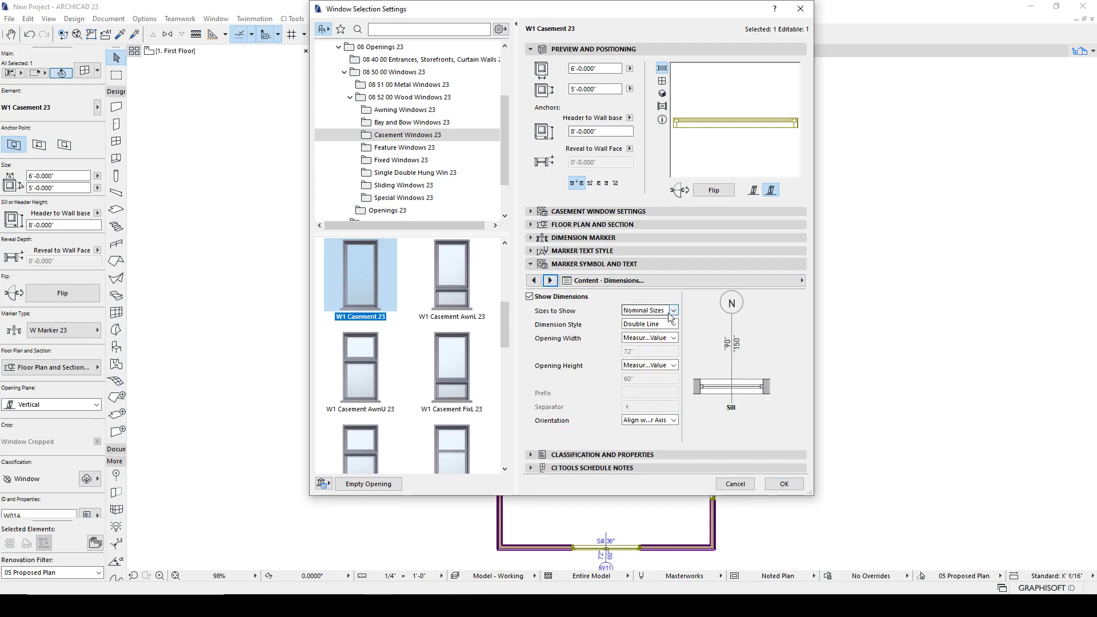
left_click(550, 281)
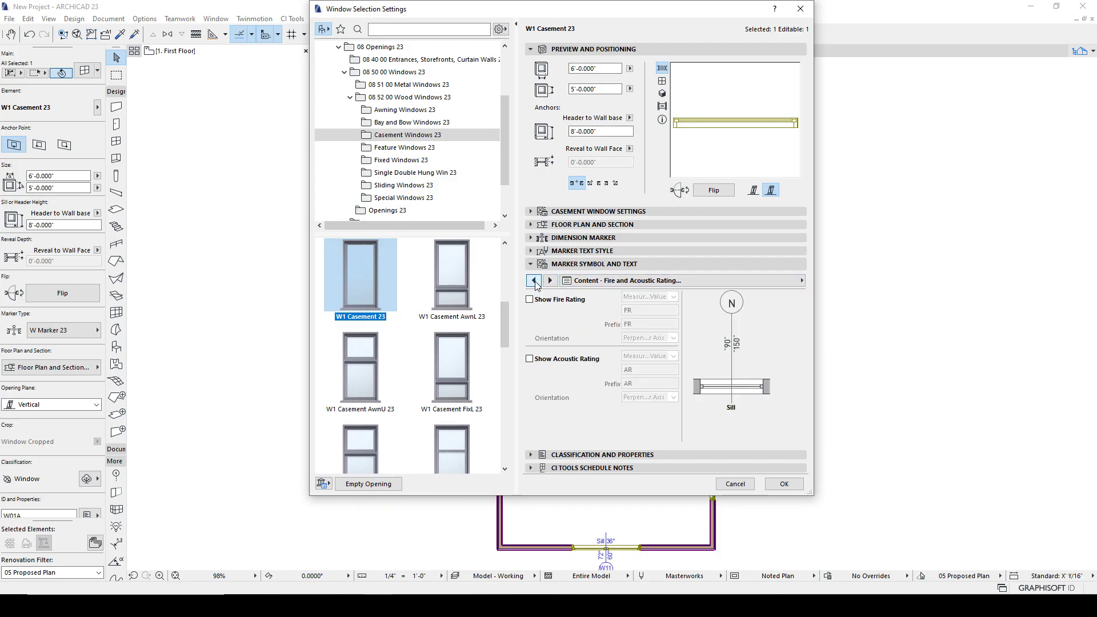
left_click(629, 118)
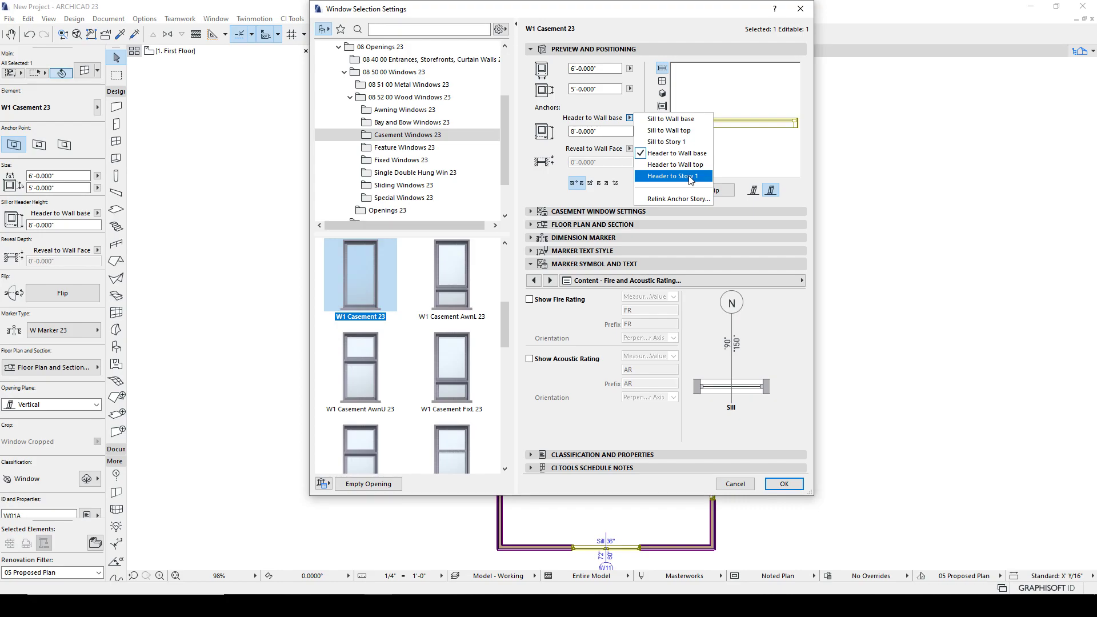
left_click(691, 178)
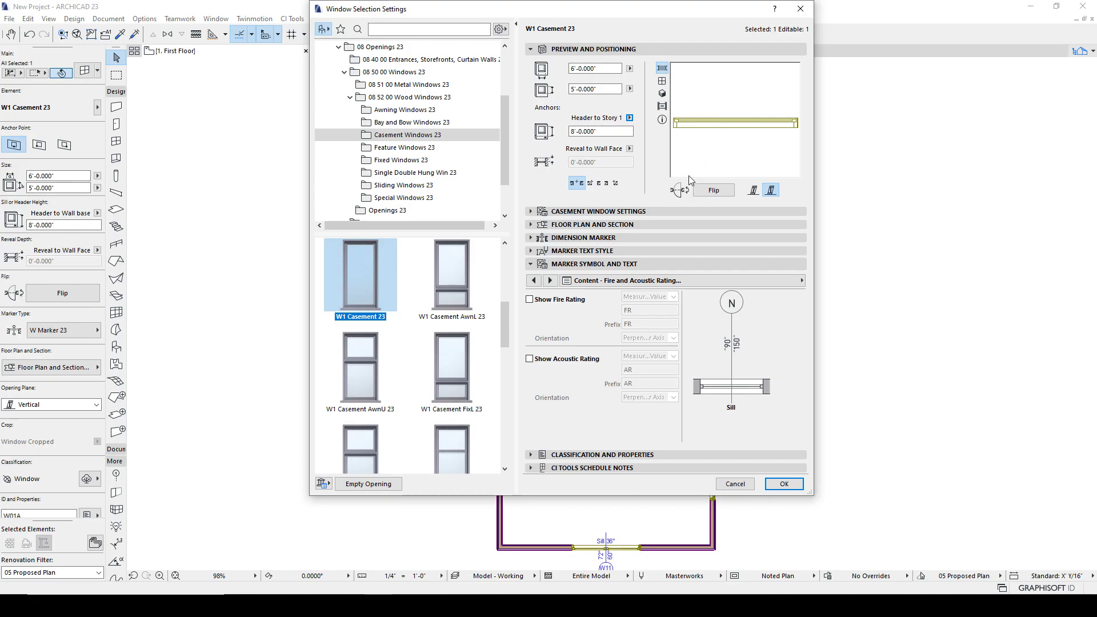
- Relink the window's anchor story to 1. First Floor, keep Header to Story 1, and confirm the settings
left_click(629, 117)
left_click(671, 203)
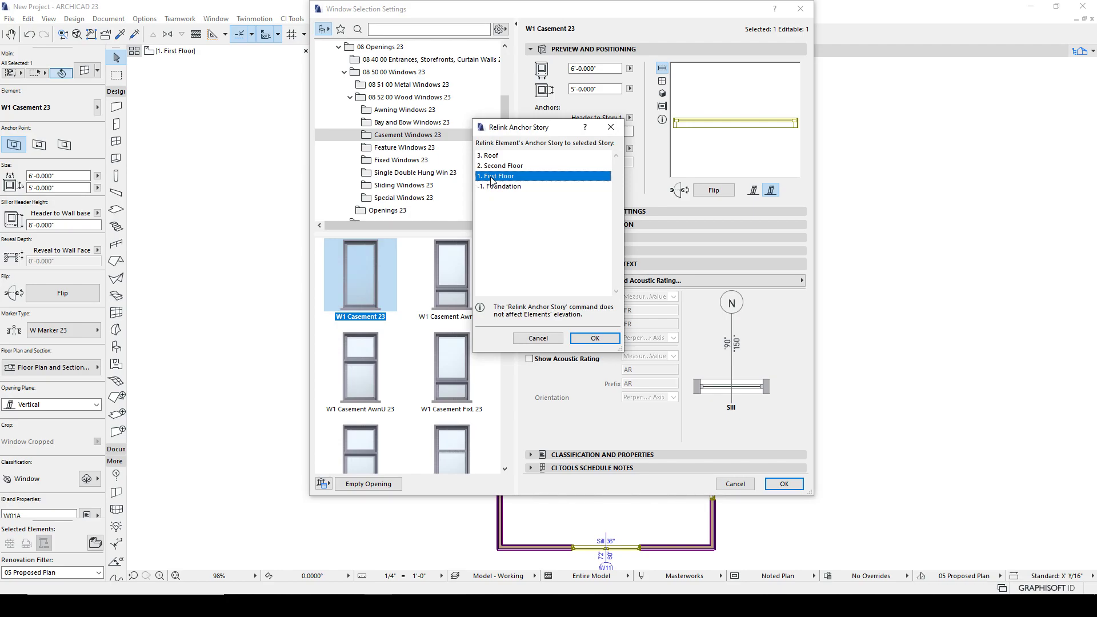
left_click(595, 338)
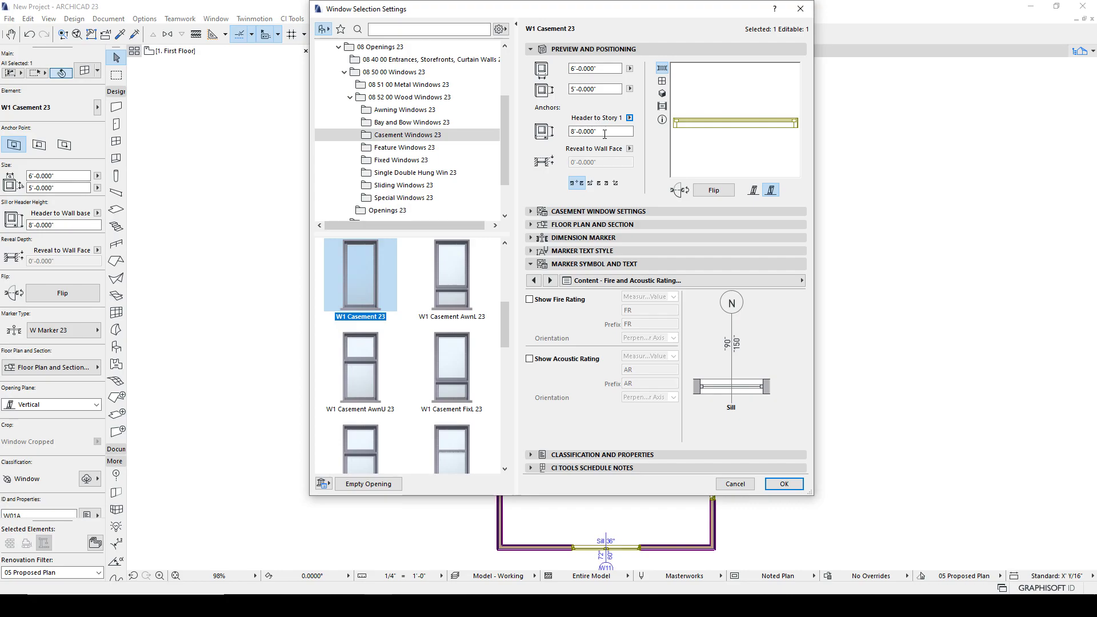
left_click(629, 118)
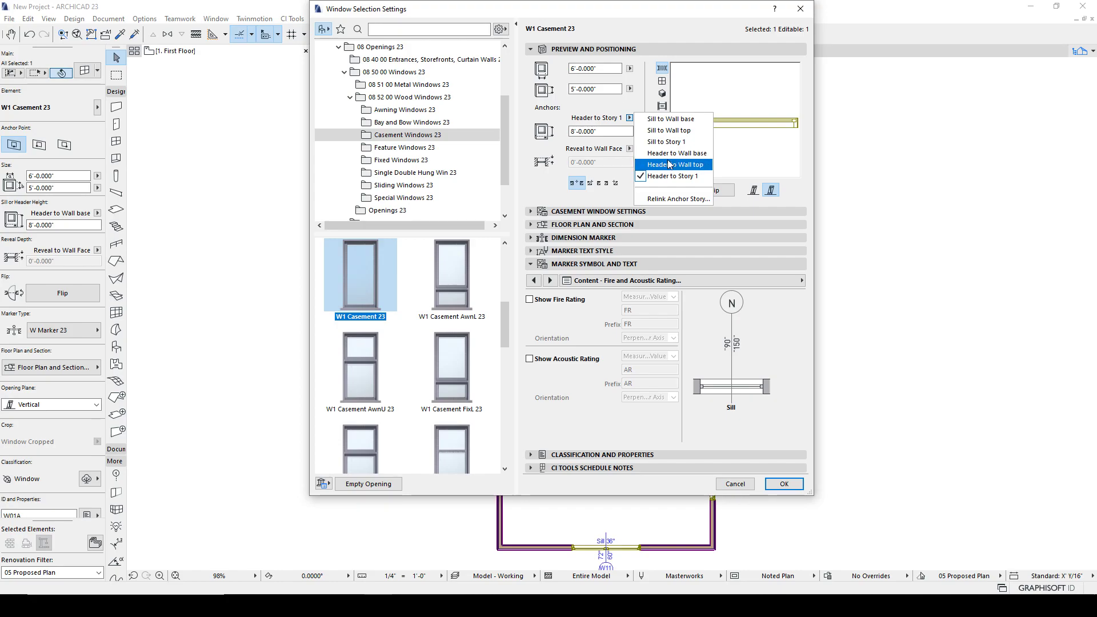
left_click(671, 176)
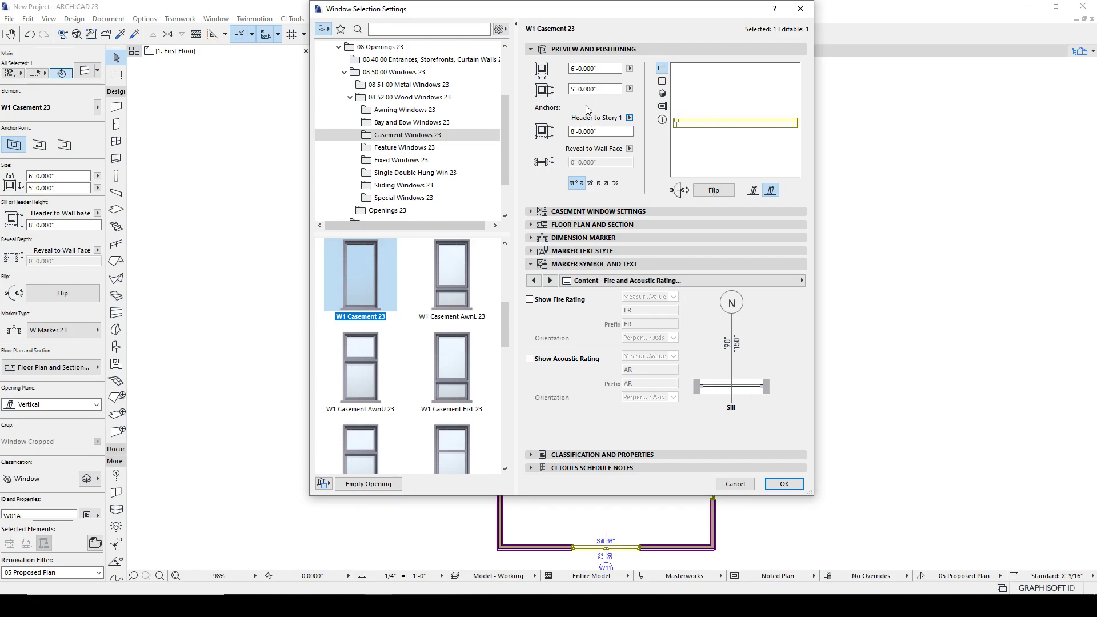
left_click(793, 486)
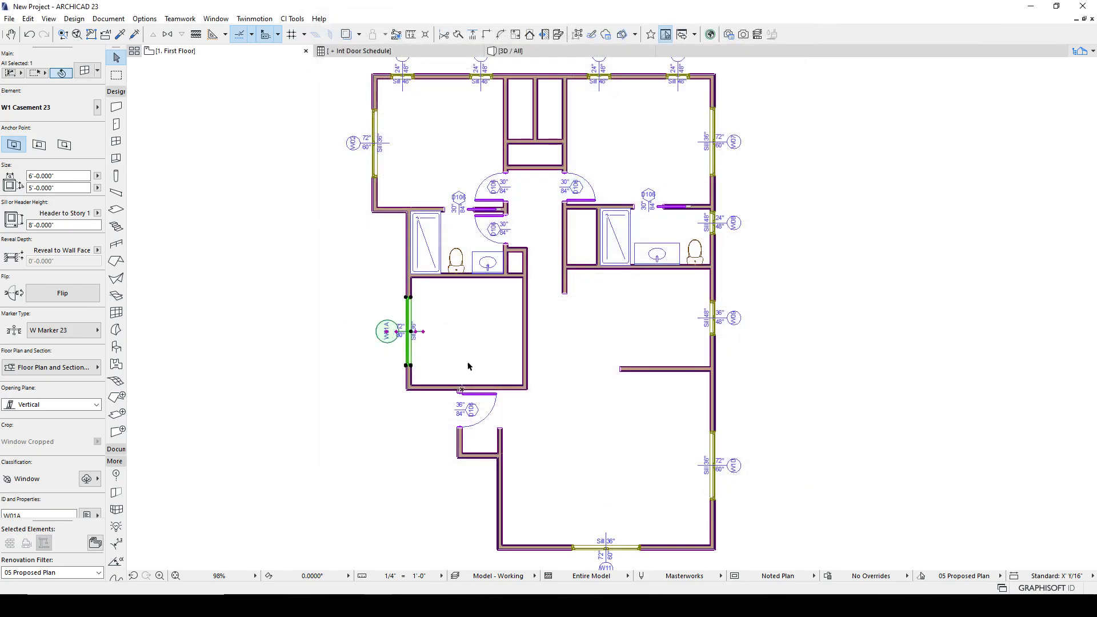
- Change the ID of the lower-left room's window back to W01
left_click(344, 311)
scroll(374, 341, "up", 5)
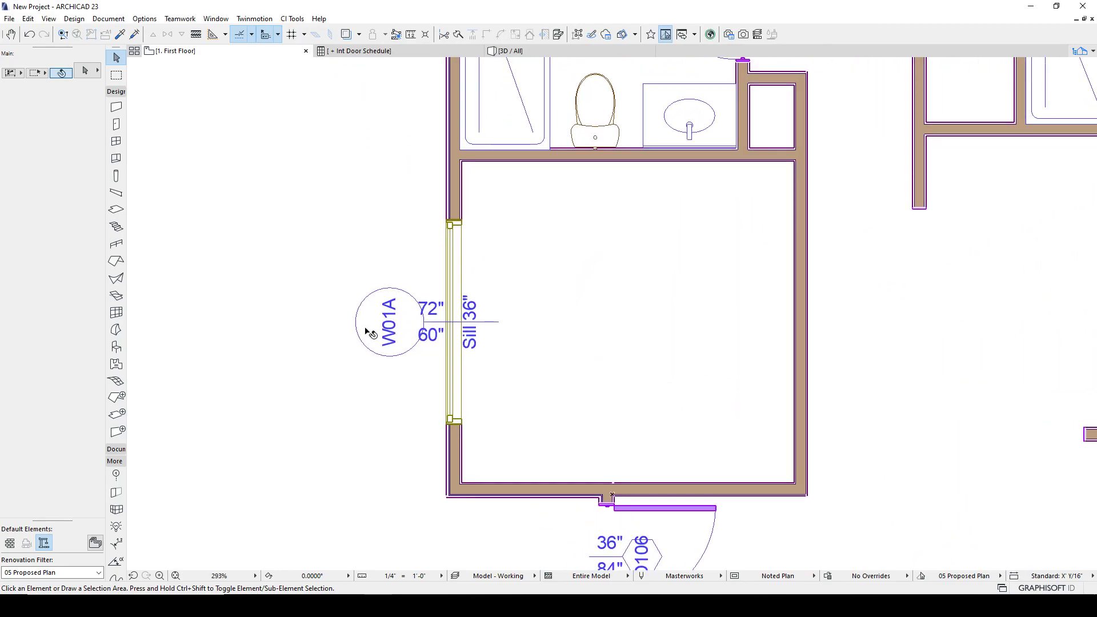
left_click(451, 230)
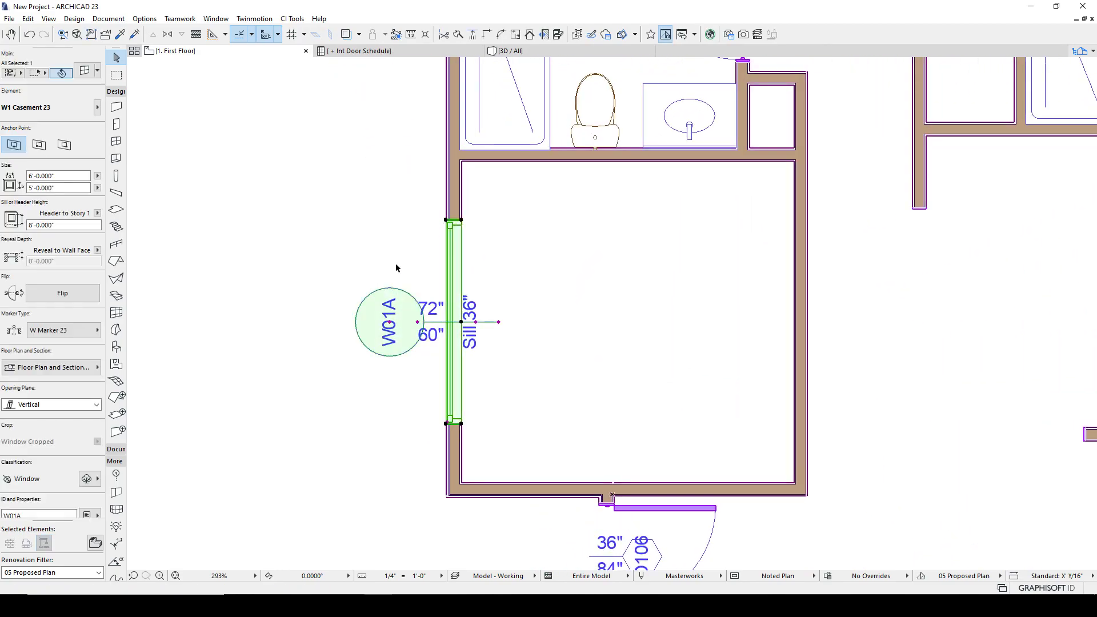
scroll(40, 507, "down", 1)
left_click_drag(28, 504, 19, 508)
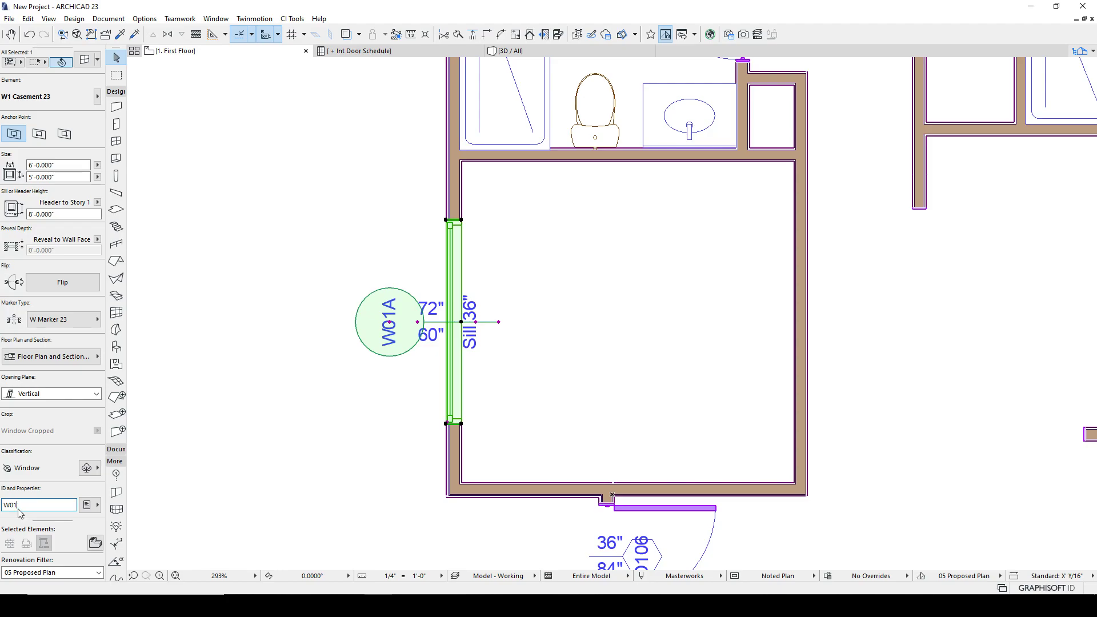
left_click(183, 455)
- Reopen that window's settings, return to the marker geometry page and apply the dialog
scroll(390, 369, "down", 4)
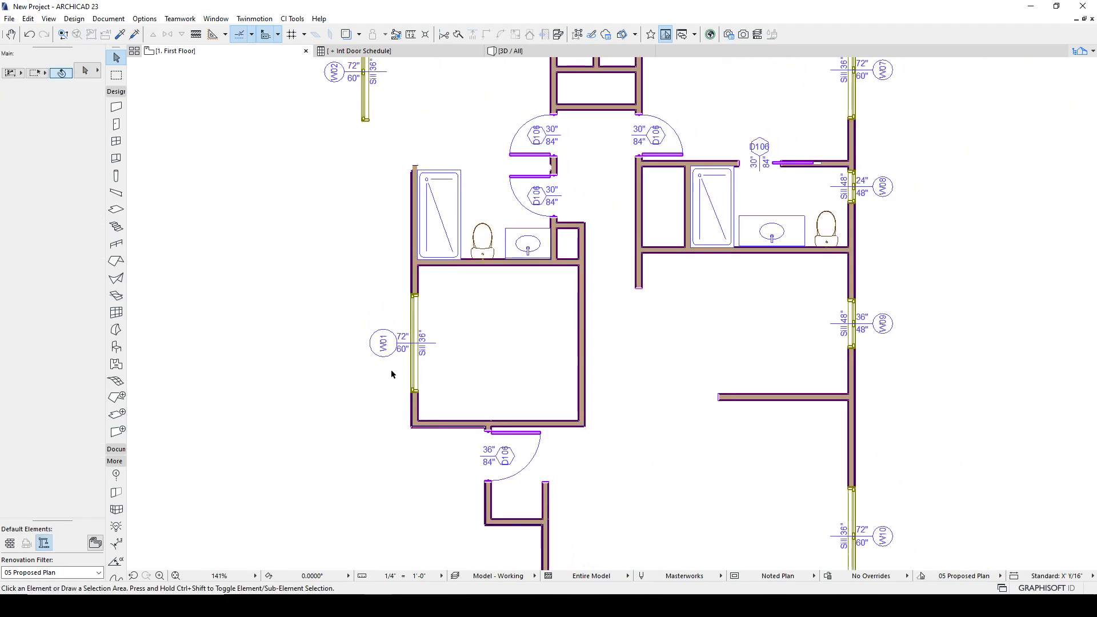
scroll(385, 349, "up", 2)
scroll(385, 349, "up", 1)
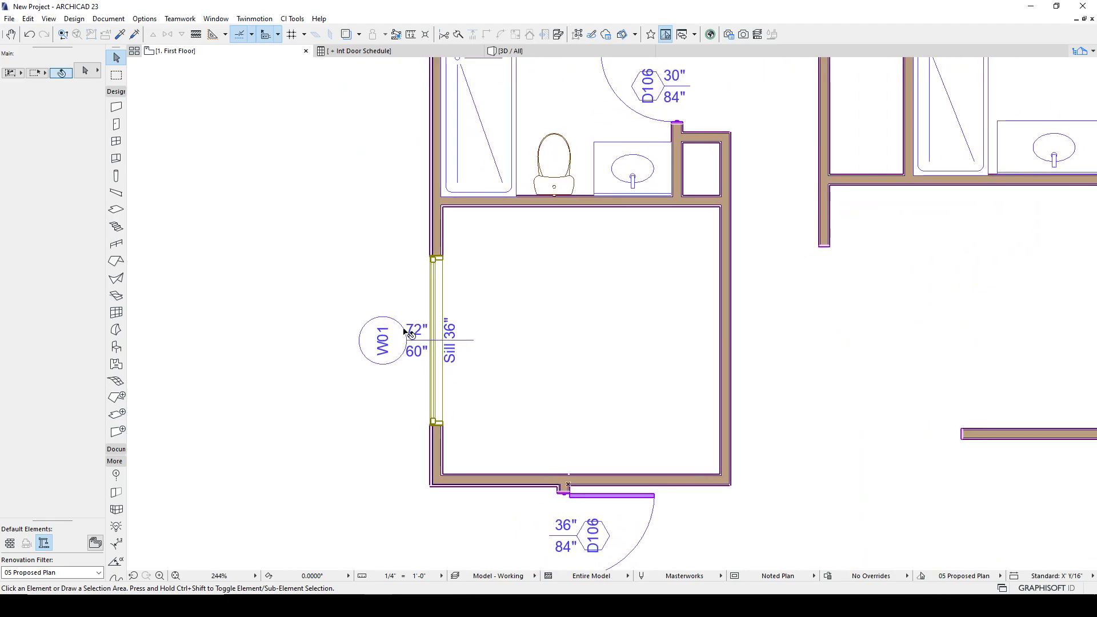
left_click(383, 346)
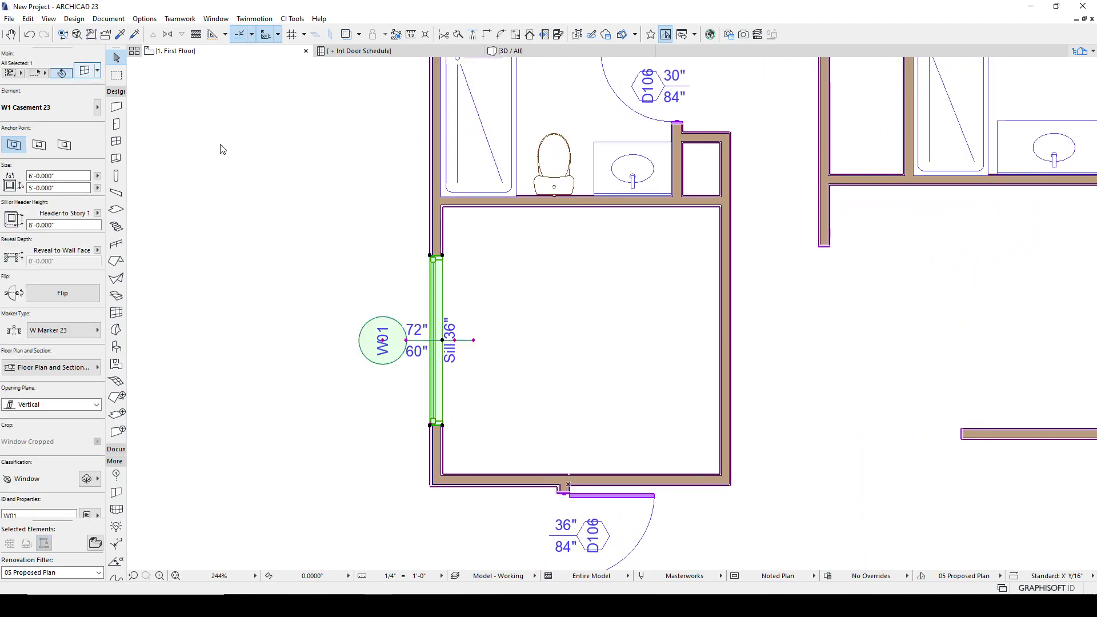
key("ctrl+t")
left_click(534, 281)
left_click(534, 280)
left_click(534, 280)
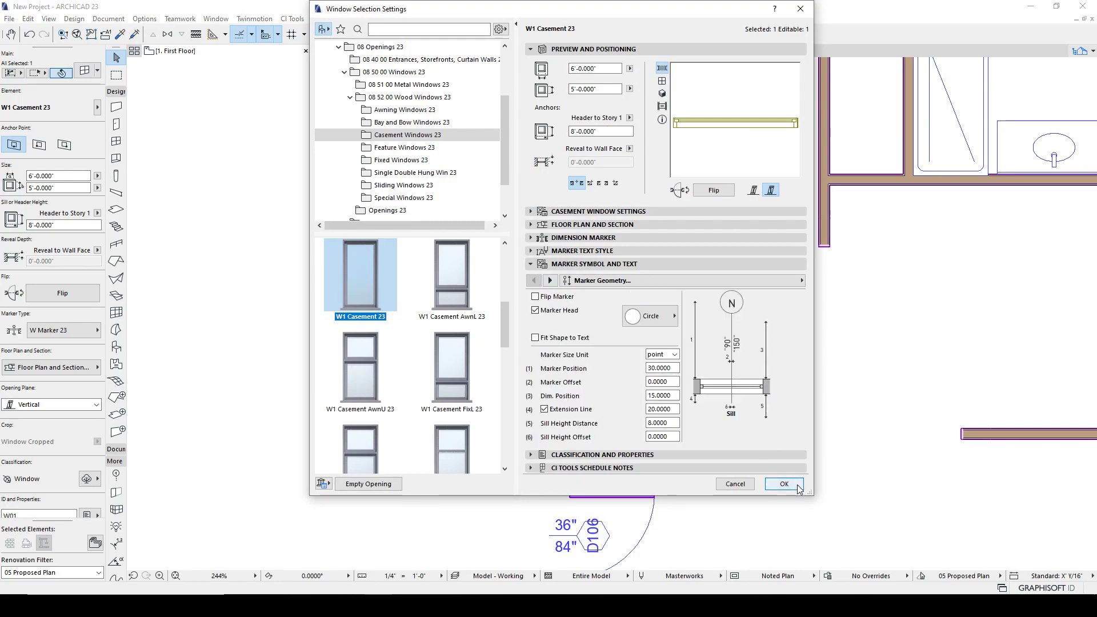
left_click(783, 484)
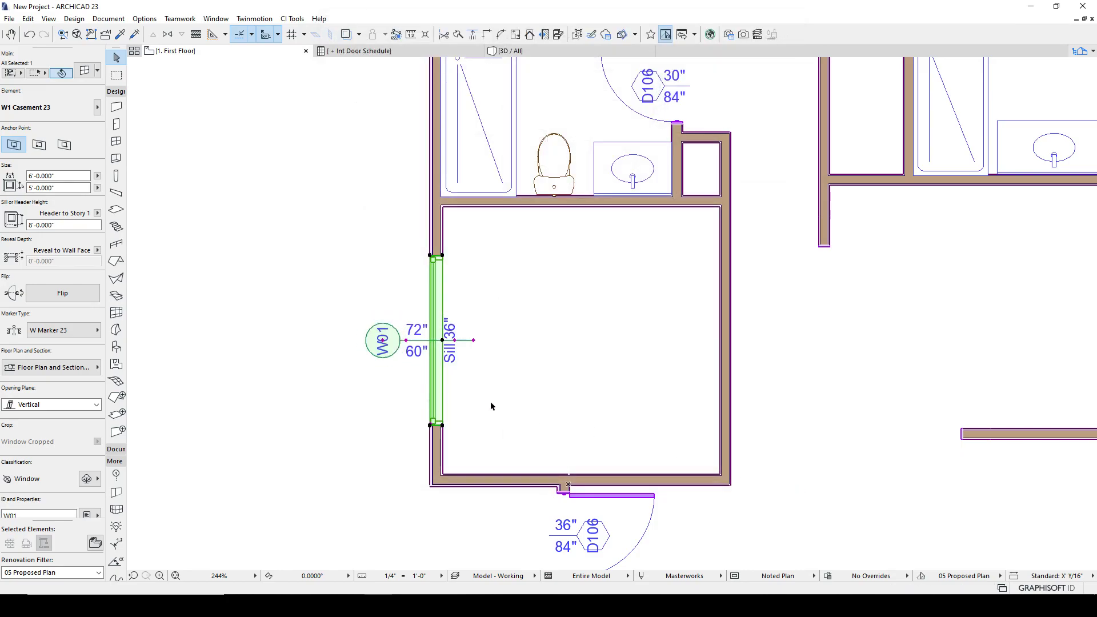
- Inspect the W01 window's marker on the plan at different zoom levels
left_click(506, 411)
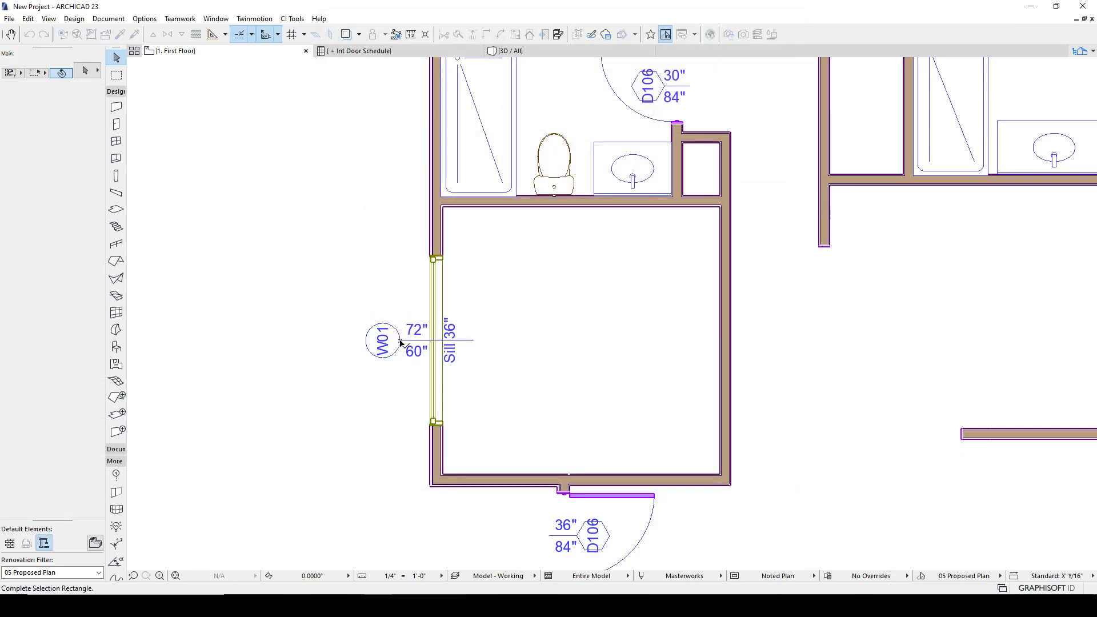
scroll(432, 259, "down", 3)
scroll(428, 263, "up", 3)
left_click(425, 266)
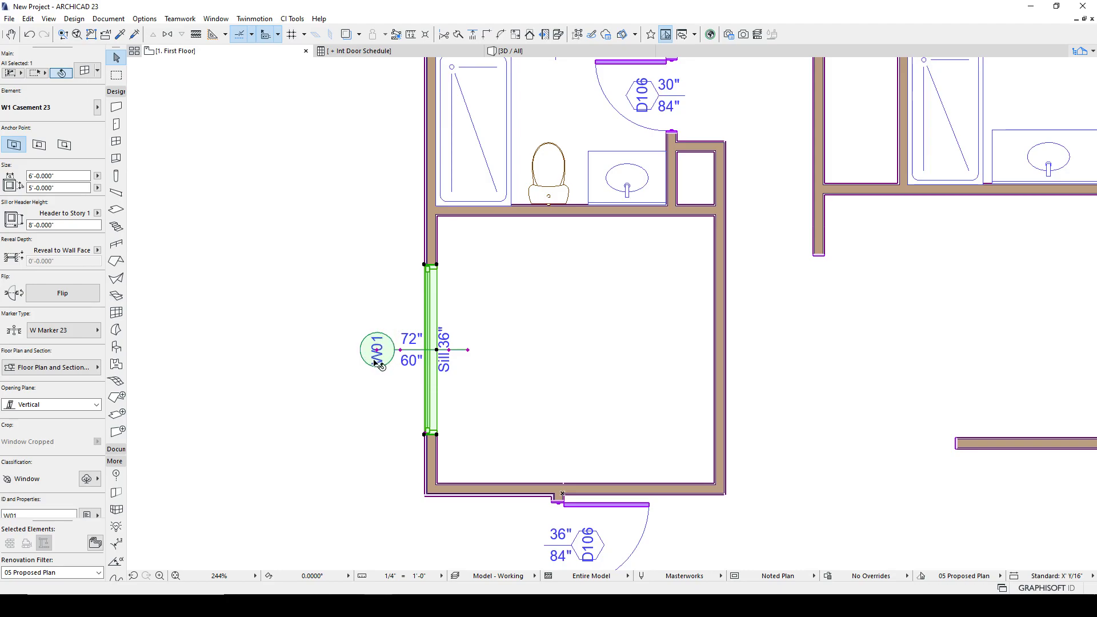
left_click(375, 293)
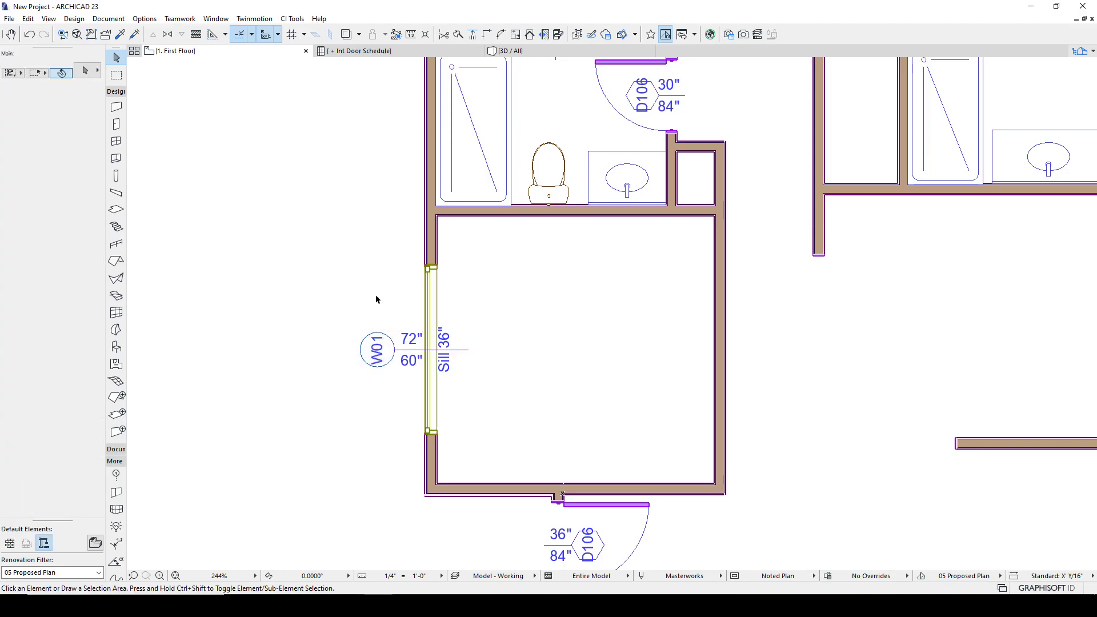
scroll(403, 382, "down", 2)
scroll(404, 381, "down", 3)
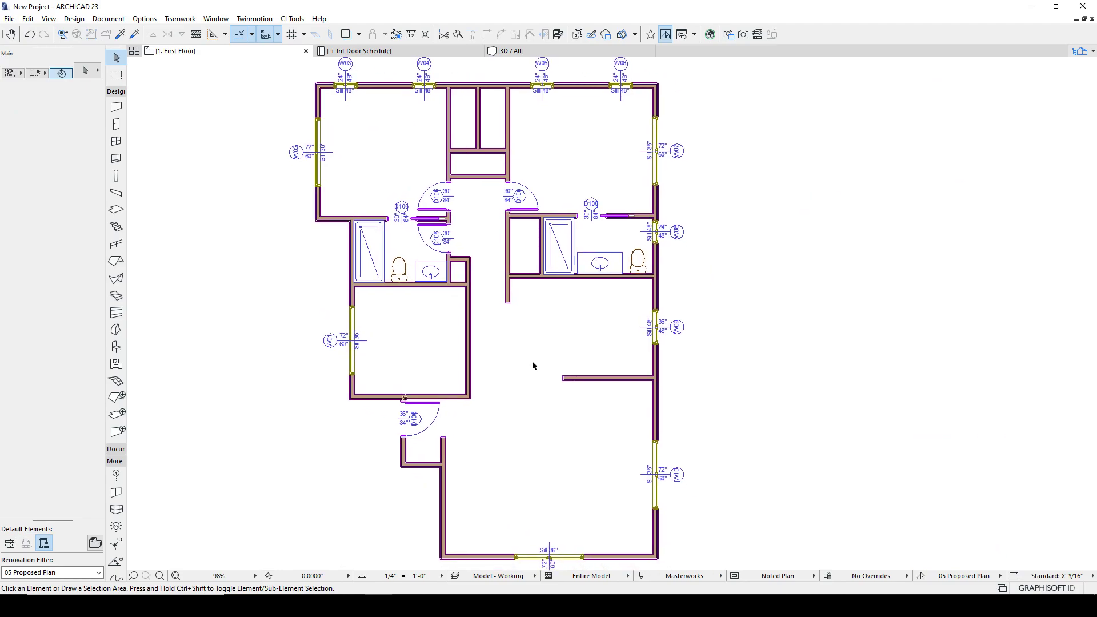
left_click(354, 314)
scroll(346, 348, "up", 8)
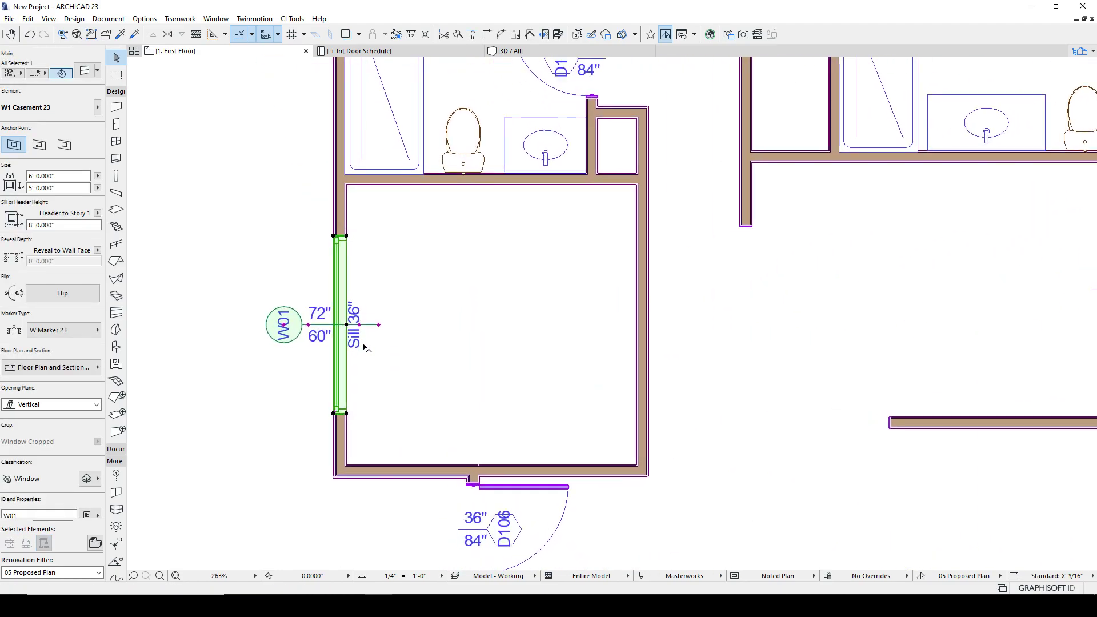
scroll(319, 223, "down", 4)
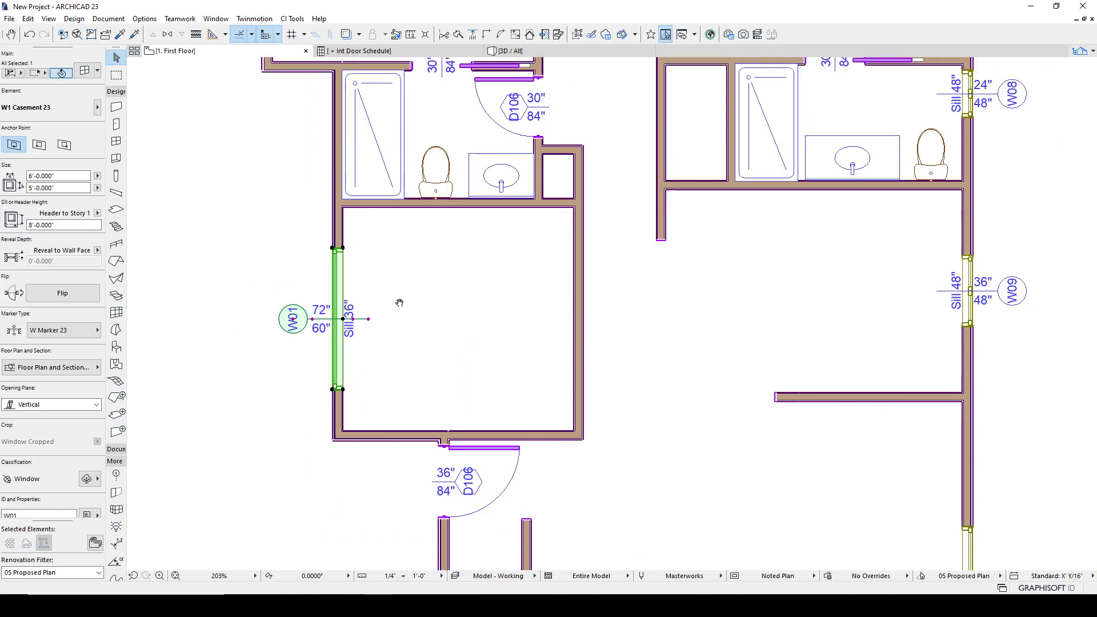
left_click(304, 223)
scroll(303, 223, "down", 4)
scroll(311, 80, "up", 5)
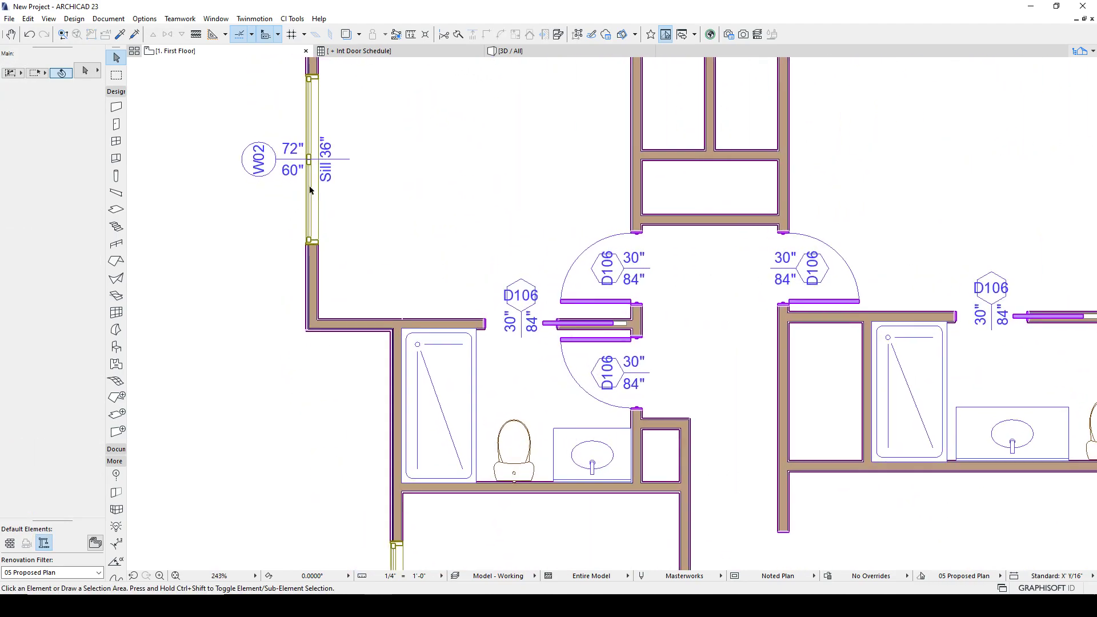
- Open the W02 window's settings and view its casement Floor Plan and Section options
left_click(311, 80)
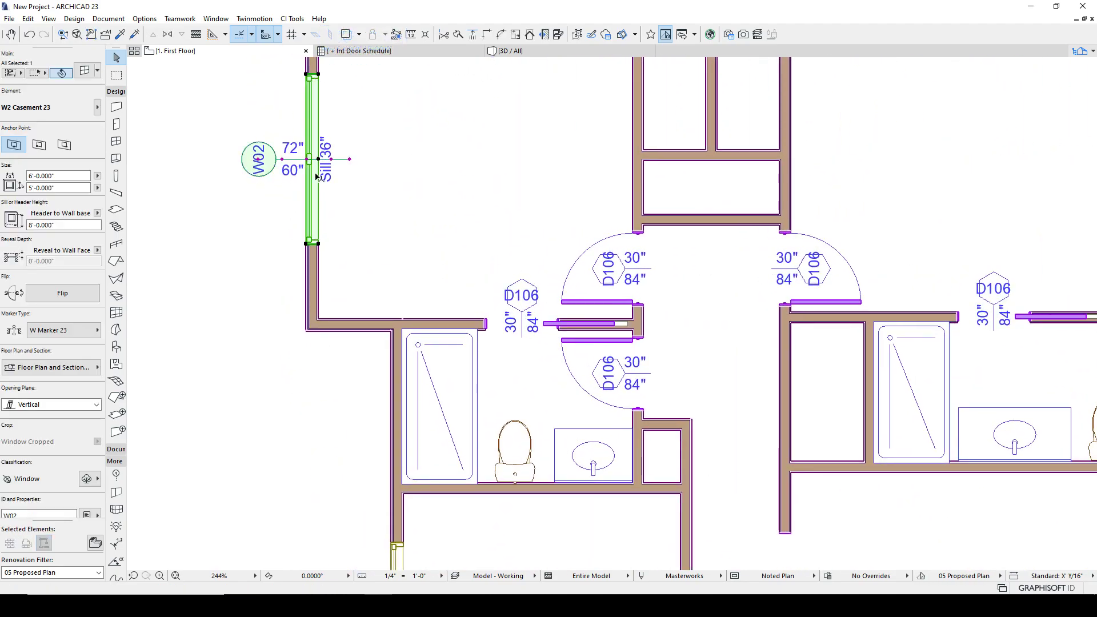
middle_click_drag(411, 254, 456, 341)
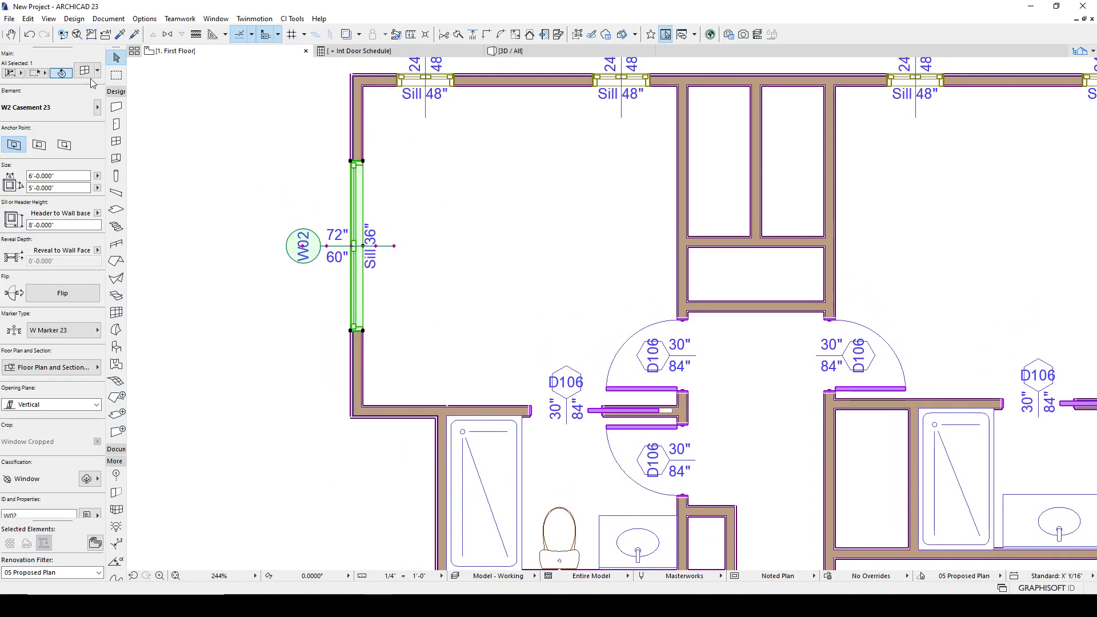
key("ctrl+t")
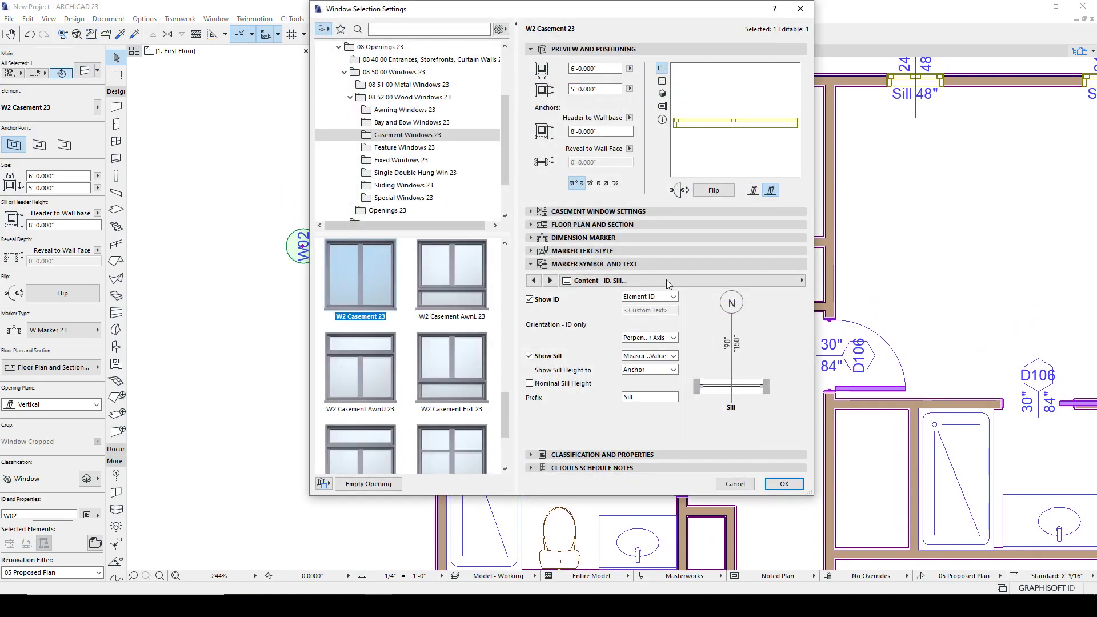
left_click(674, 211)
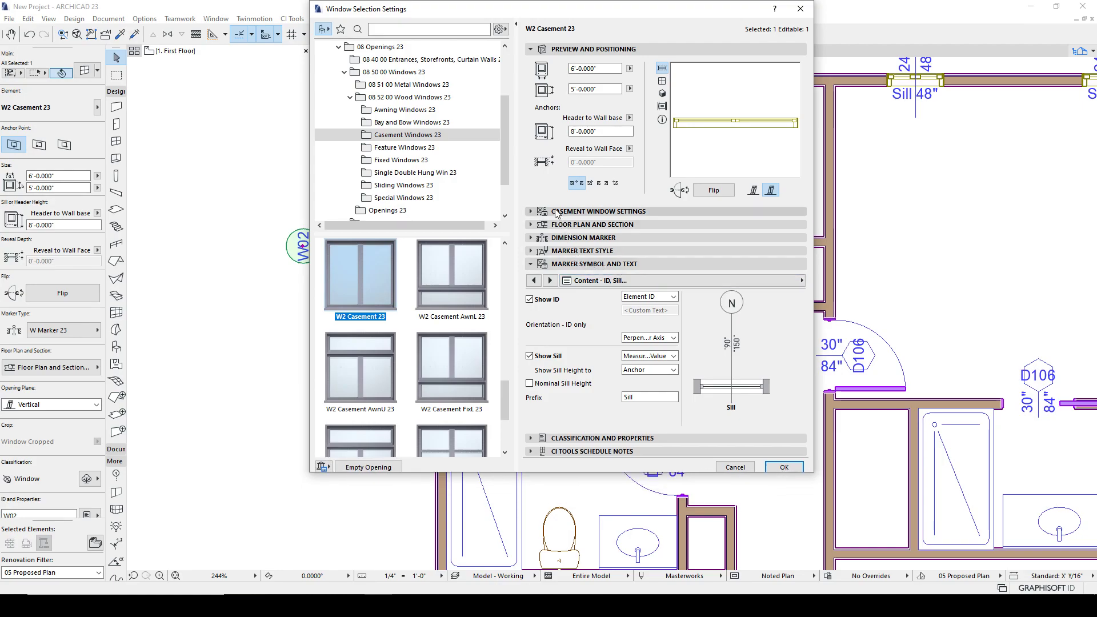
left_click(714, 228)
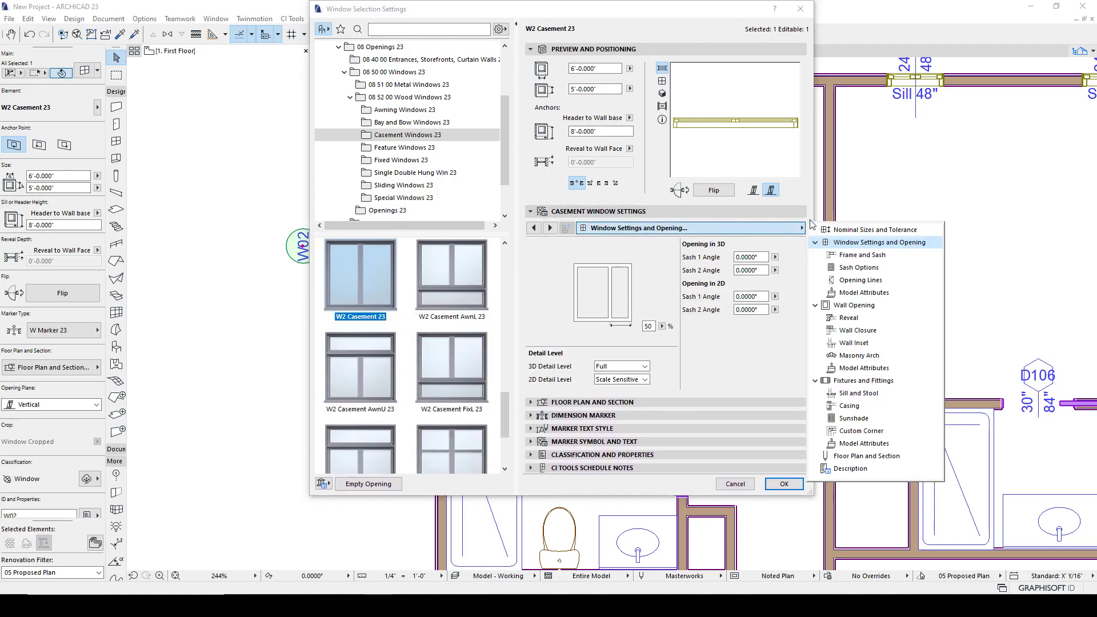
left_click(864, 456)
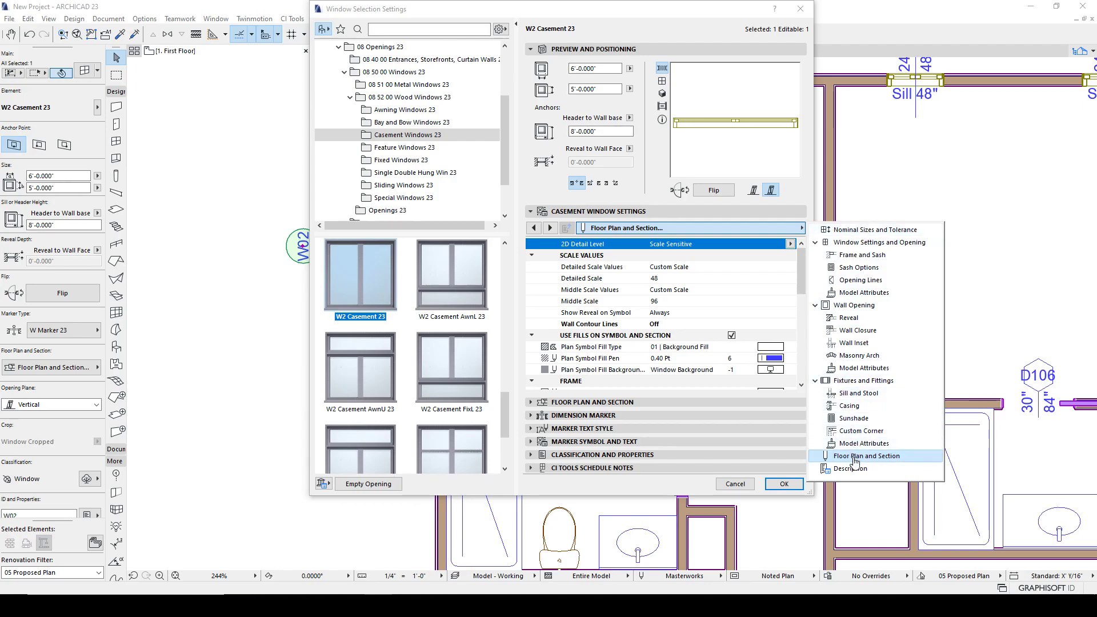
scroll(735, 332, "down", 2)
scroll(737, 340, "down", 5)
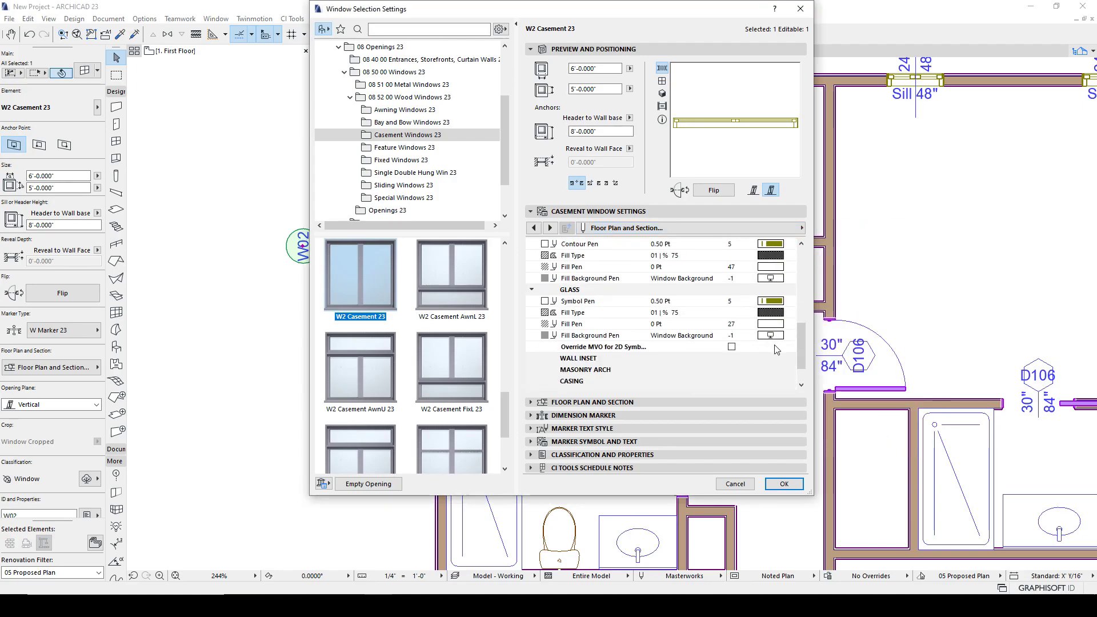
scroll(641, 366, "up", 7)
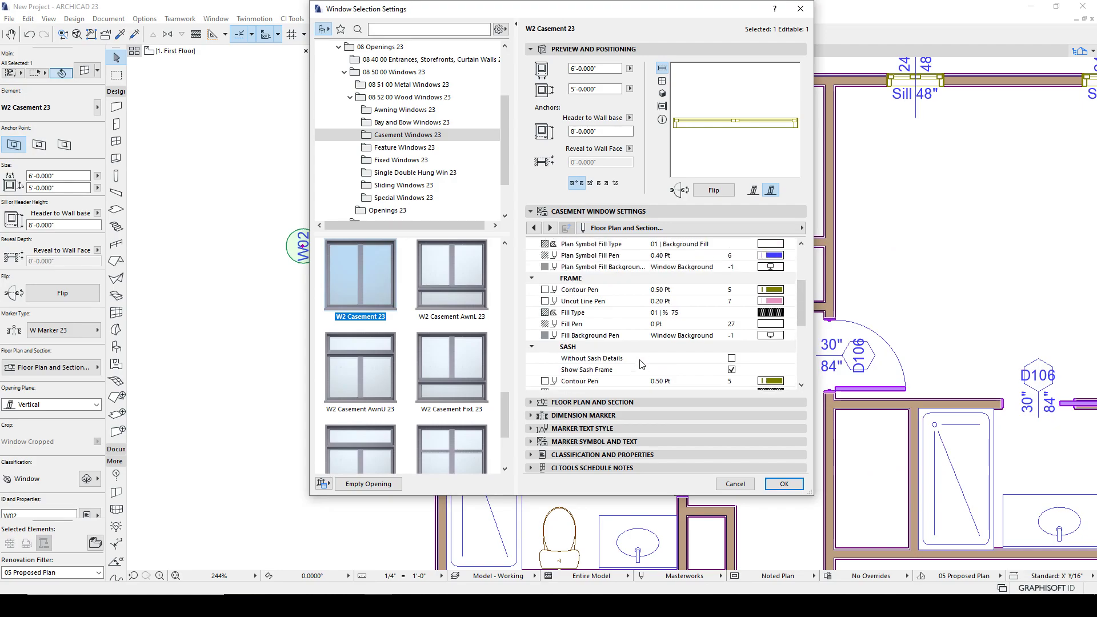
- Page backward through the casement window settings pages
left_click(535, 228)
left_click(535, 228)
left_click(535, 228)
left_click(535, 228)
left_click(535, 228)
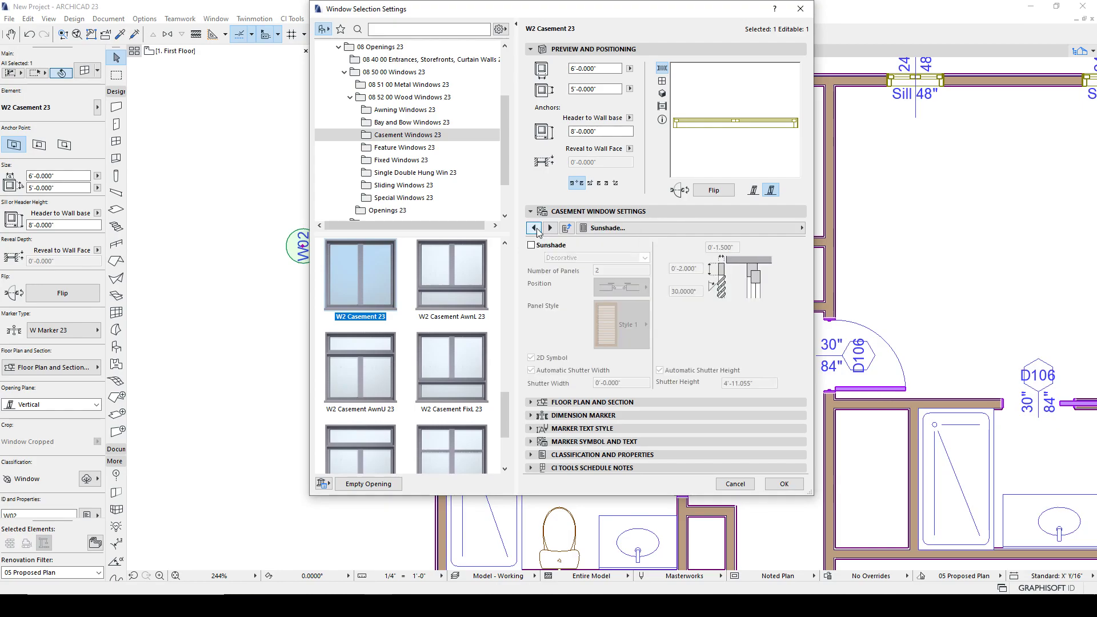
left_click(535, 228)
left_click(536, 228)
left_click(535, 228)
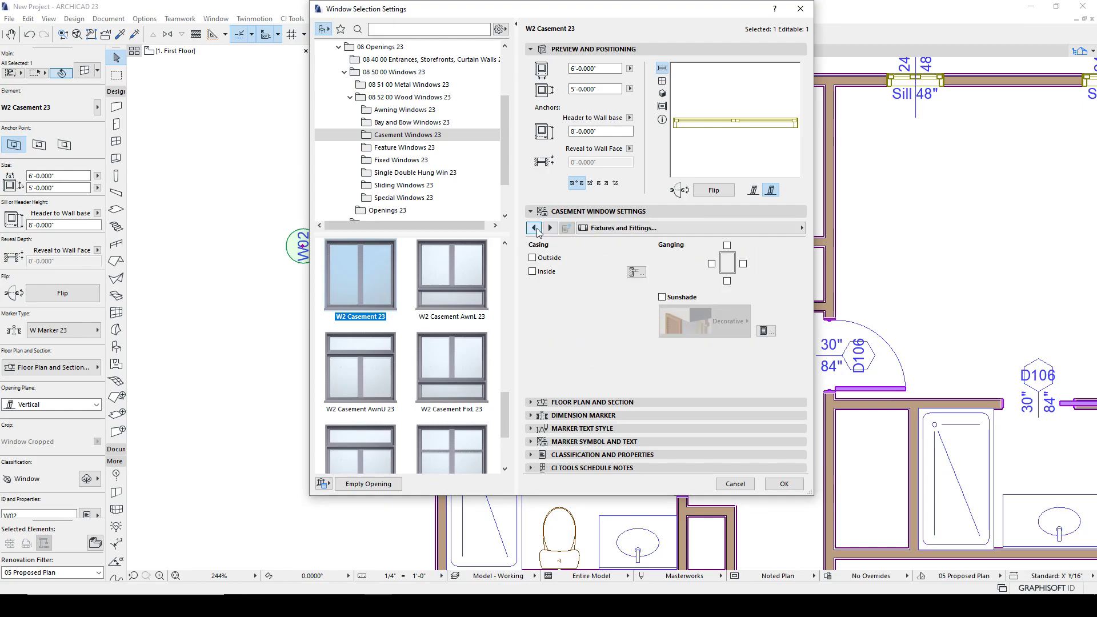
left_click(536, 228)
left_click(535, 228)
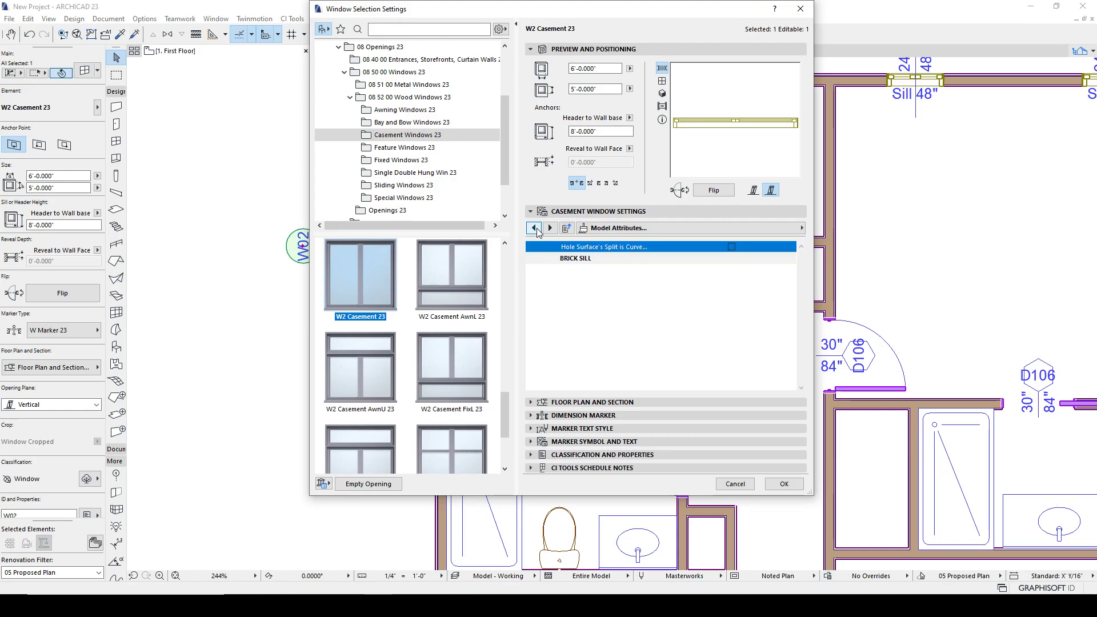
- Page further back through the casement window settings pages, then close the settings dialog
left_click(535, 228)
left_click(535, 228)
left_click(535, 228)
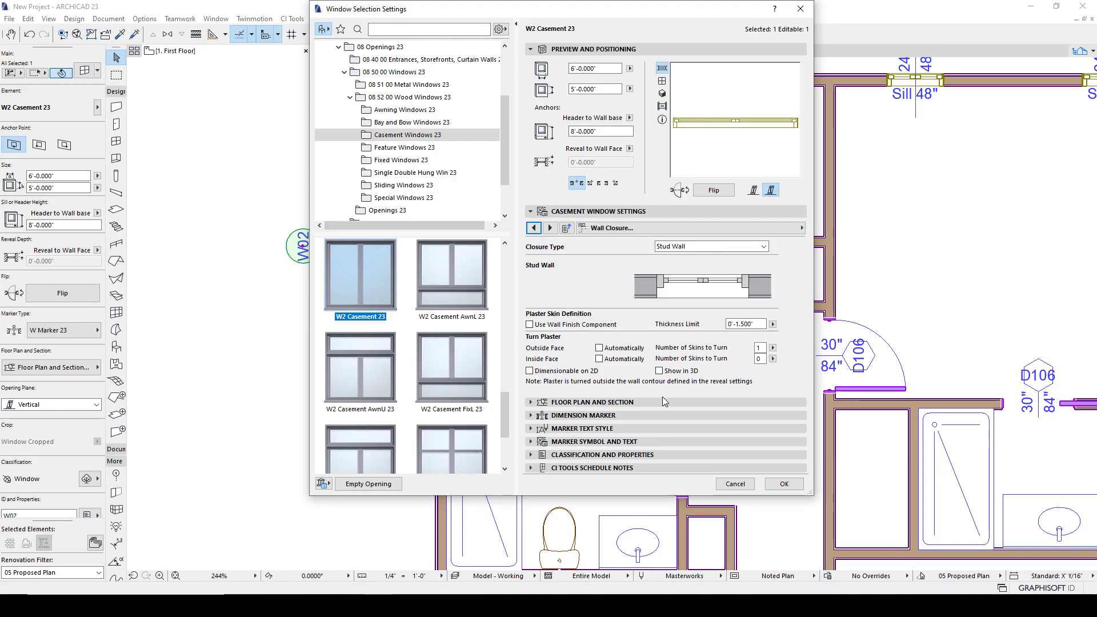
left_click(533, 227)
left_click(533, 228)
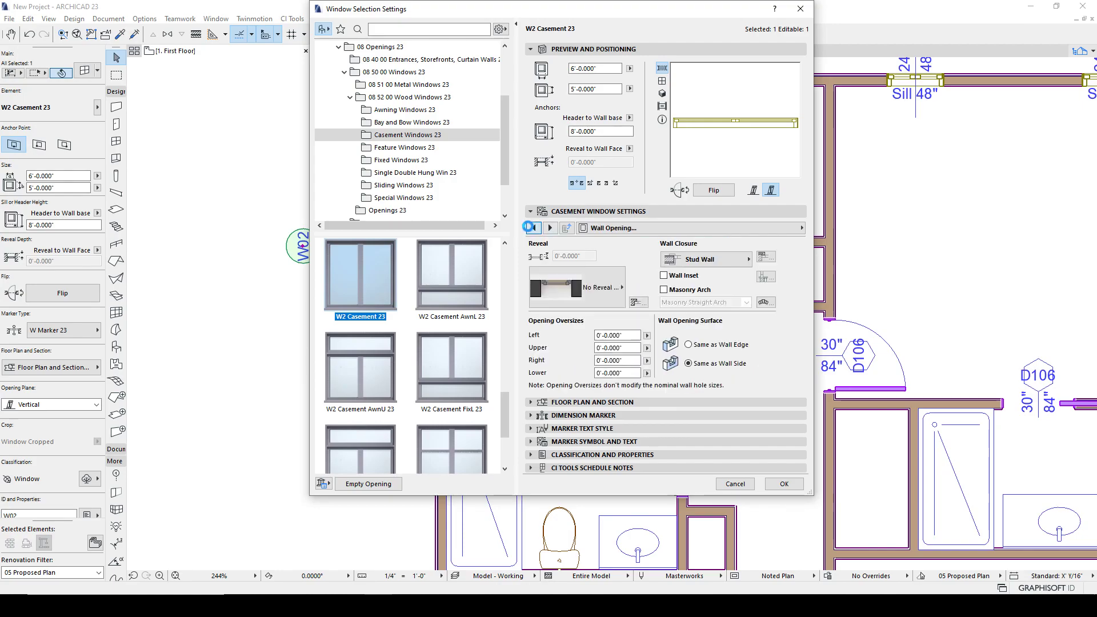
left_click(533, 228)
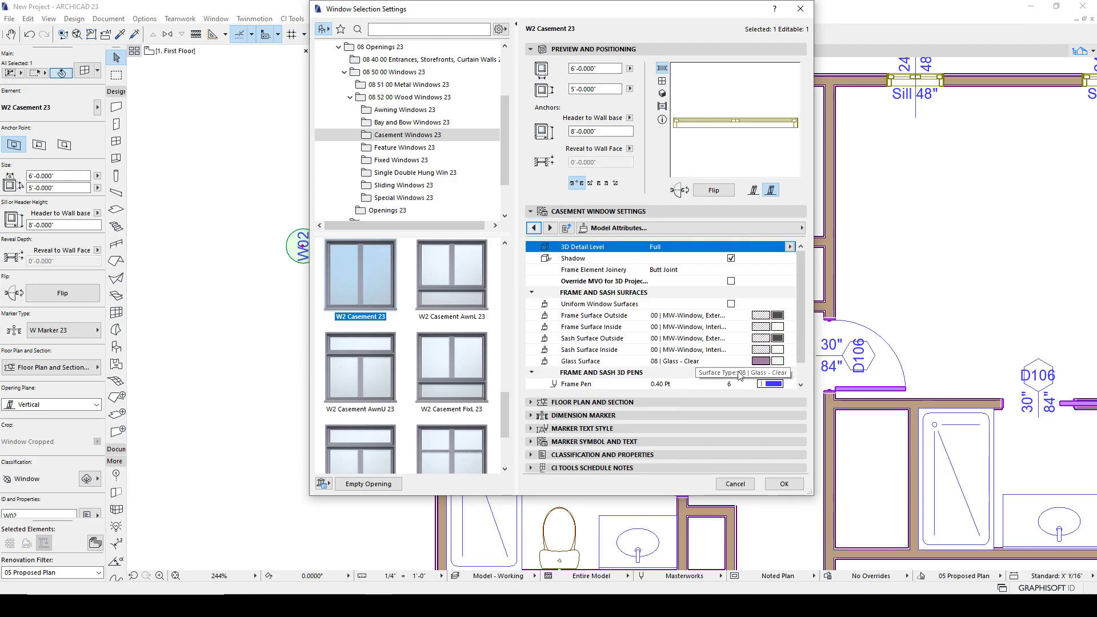
mouse_move(799, 276)
left_mouse_down()
mouse_move(799, 311)
mouse_move(799, 269)
left_mouse_up()
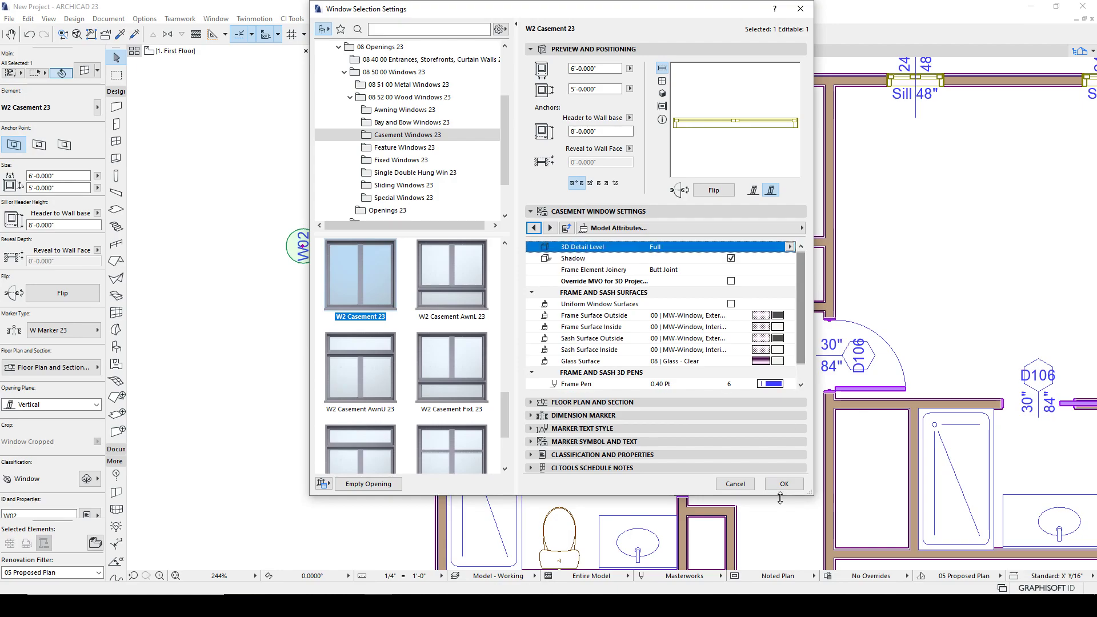
left_click(783, 484)
- Open both sashes of the W02 casement window on the plan by stretching their 2D opening angles
scroll(430, 268, "up", 3)
scroll(430, 268, "up", 1)
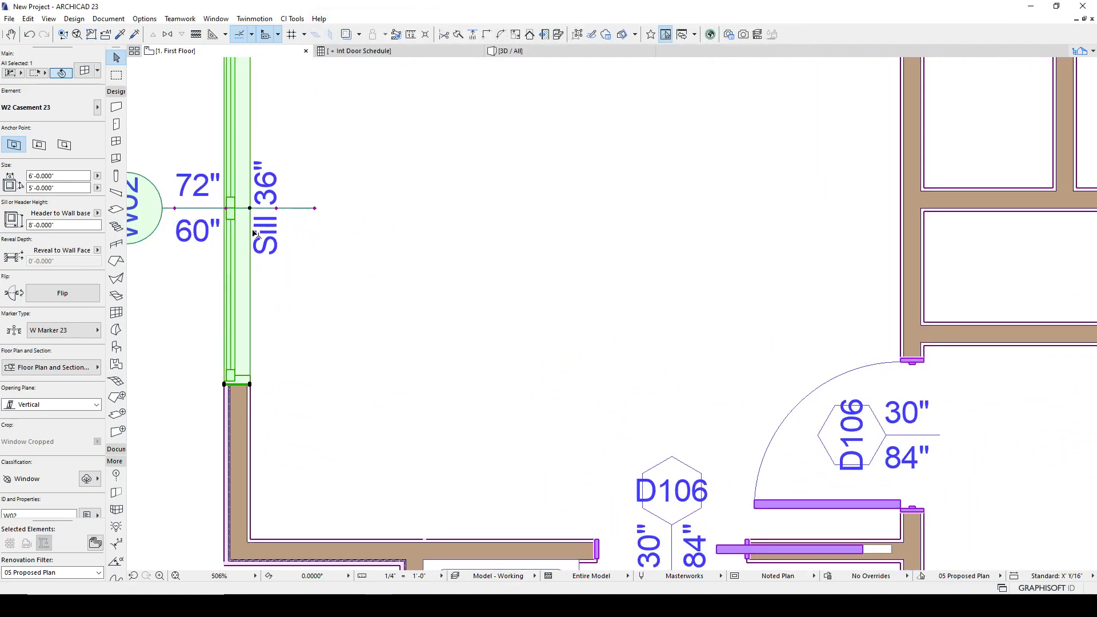
left_click(225, 208)
middle_click_drag(221, 182, 568, 243)
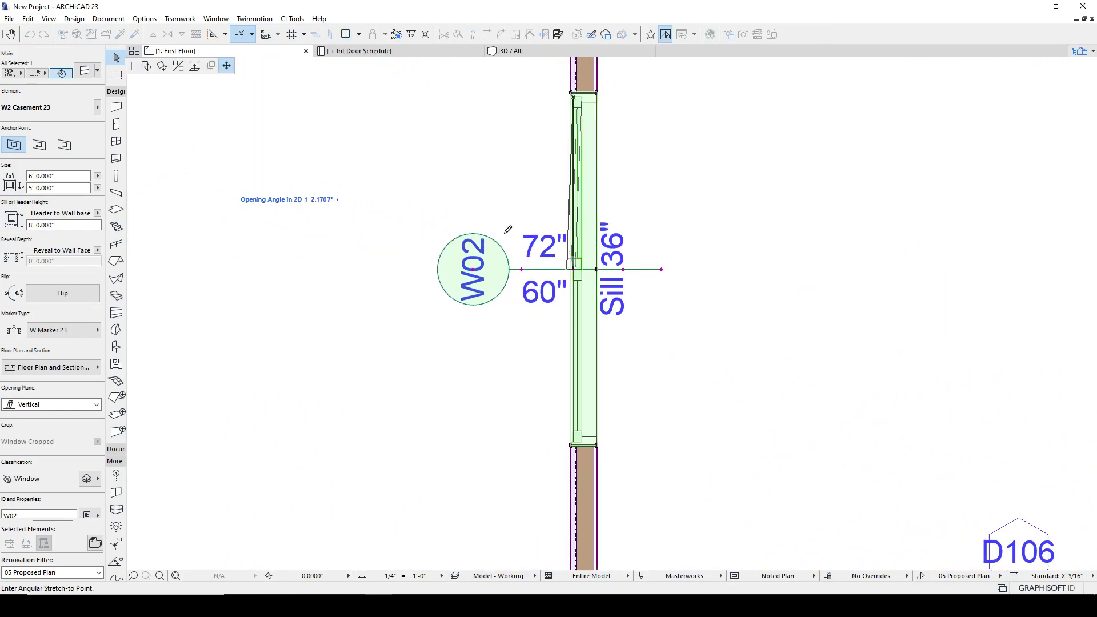
left_click(474, 217)
left_click(575, 272)
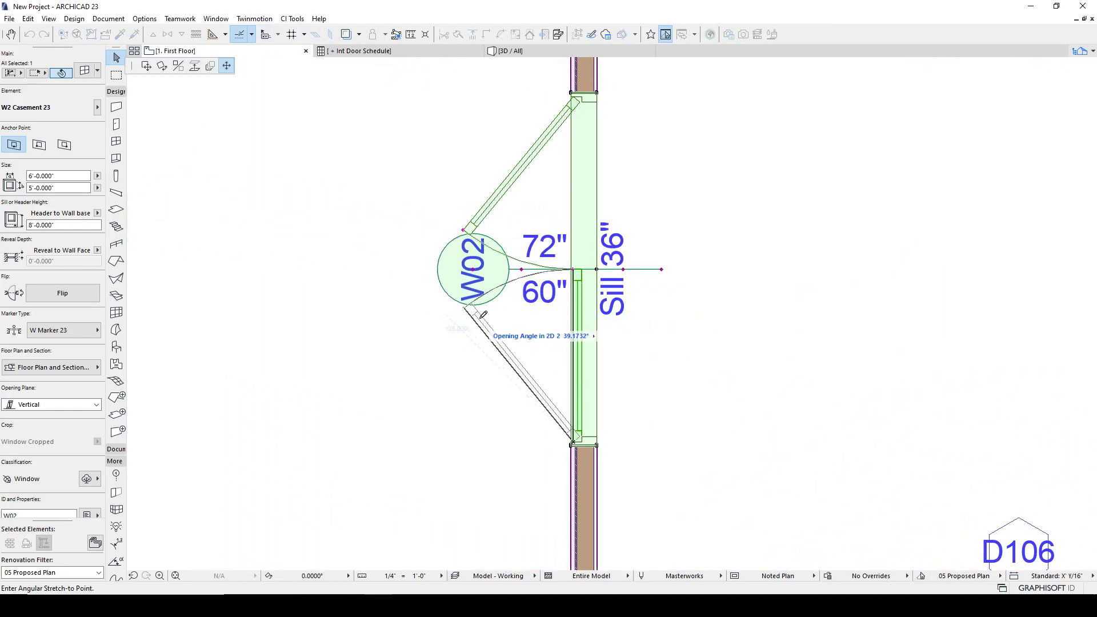
left_click(503, 284)
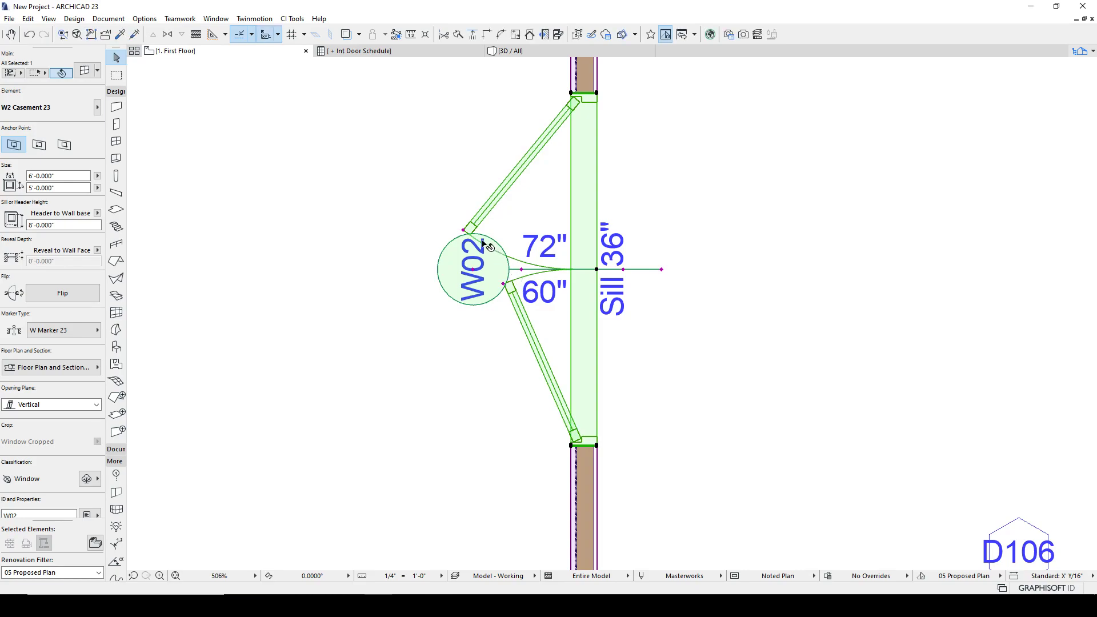
- Set the upper sash's 2D opening angle to 24° and stretch the lower sash to about 24°
left_click(464, 231)
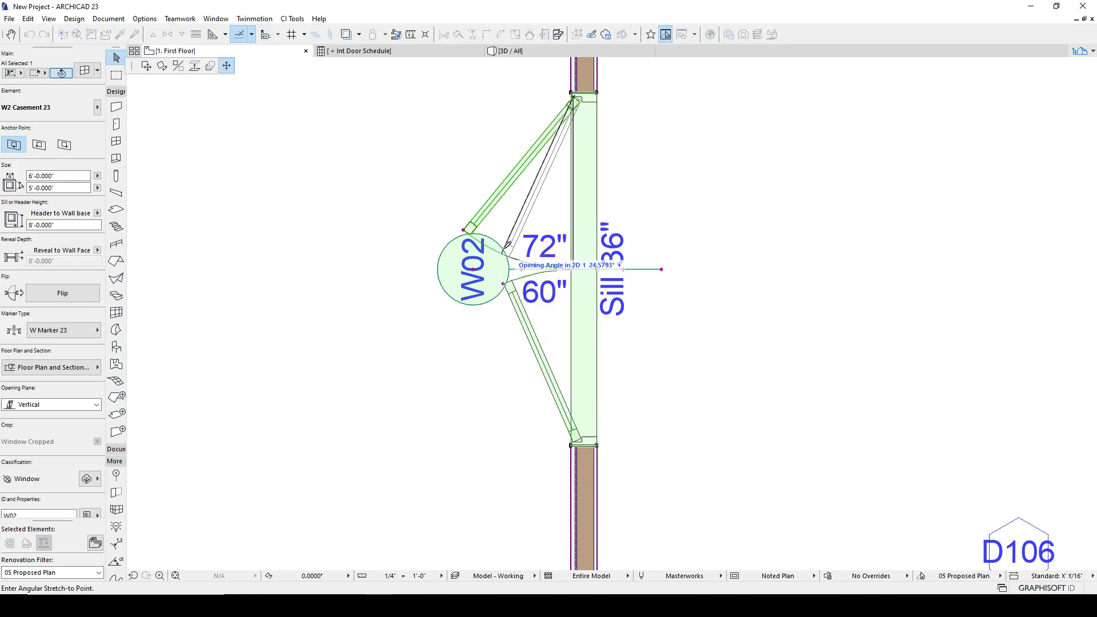
left_click(507, 245)
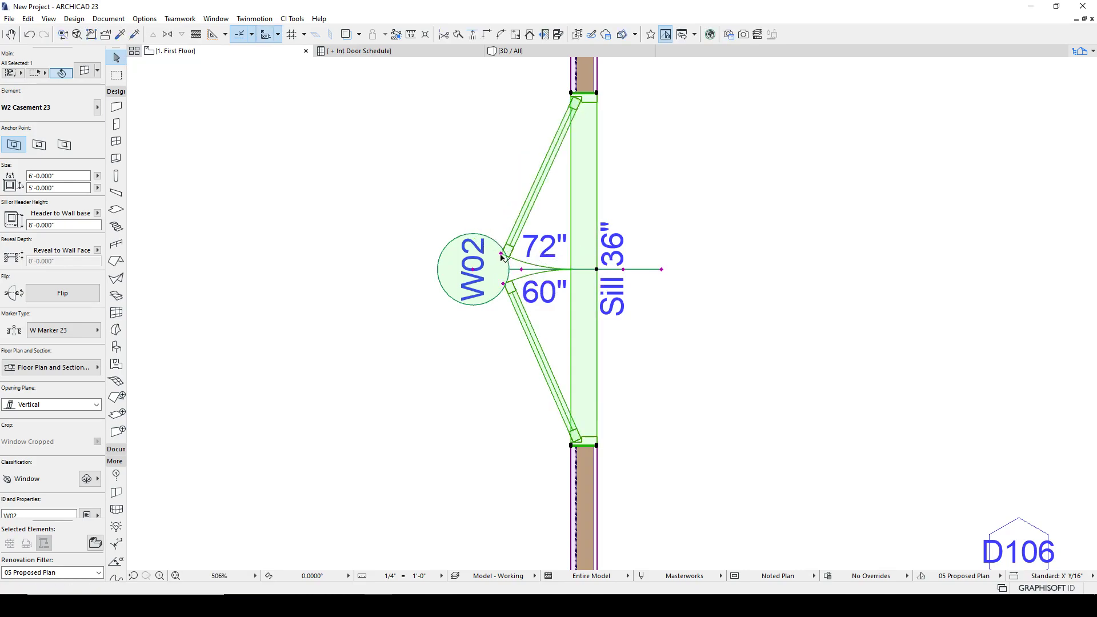
left_click(503, 251)
type("24")
key("Tab")
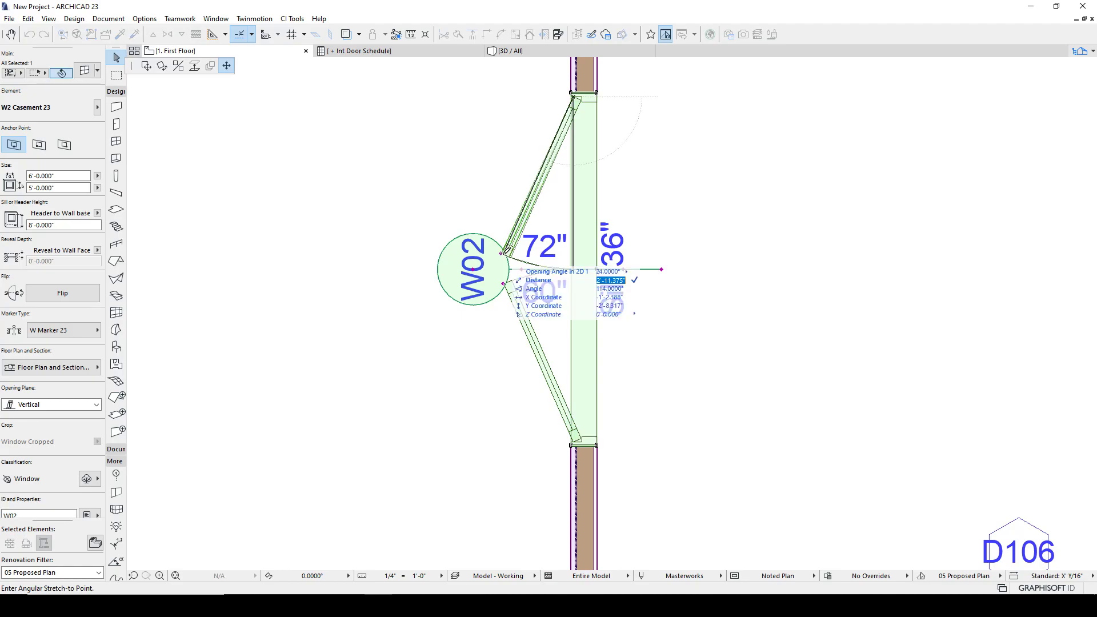
left_click(505, 282)
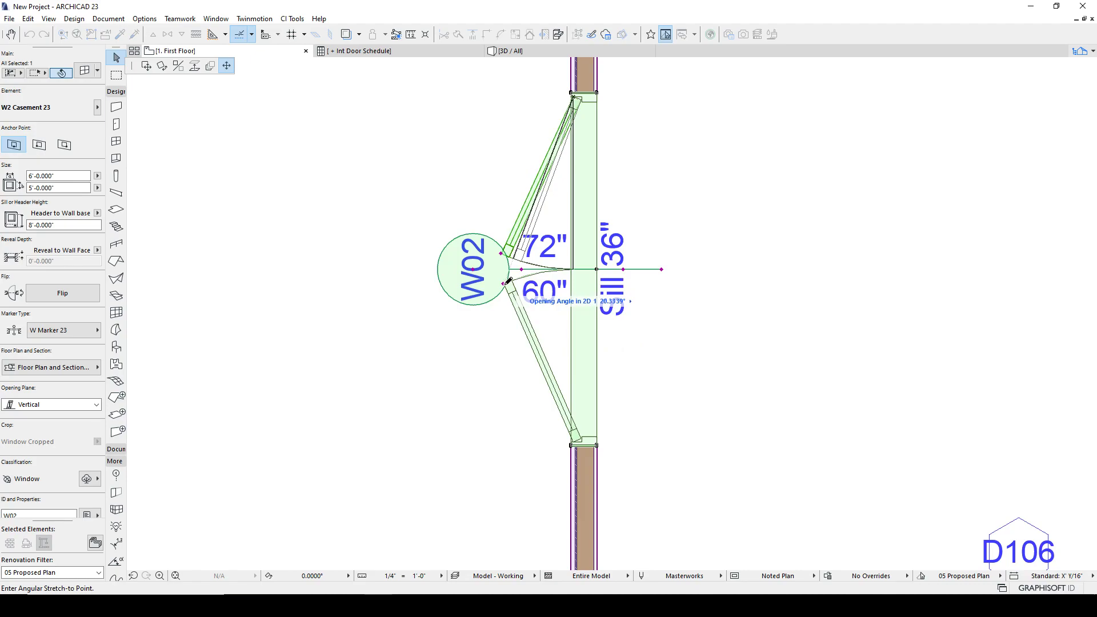
left_click(504, 282)
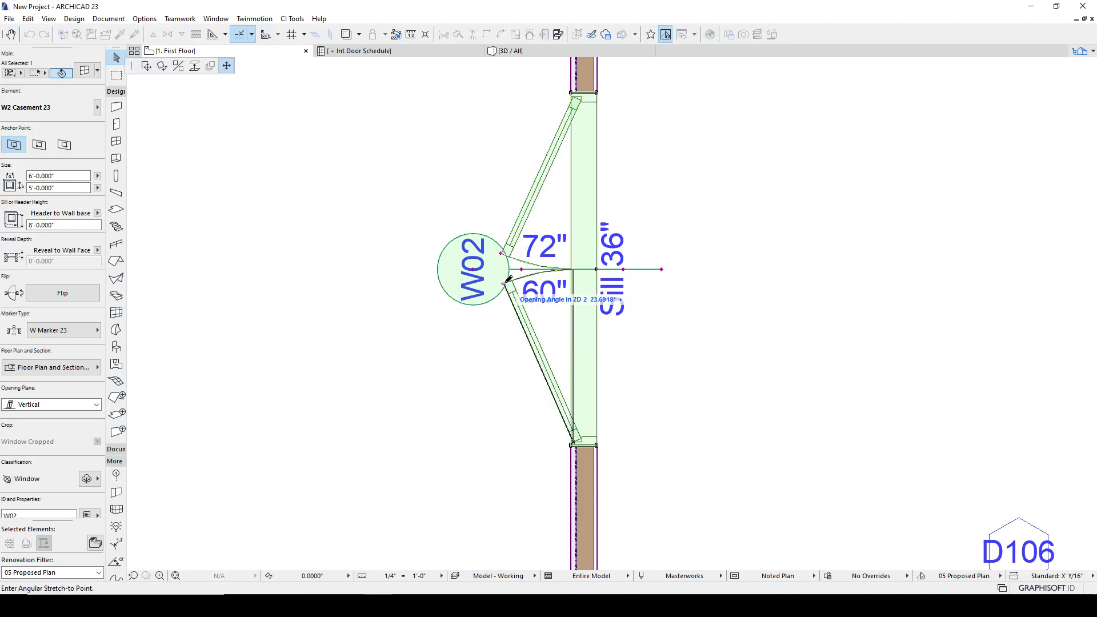
left_click(505, 282)
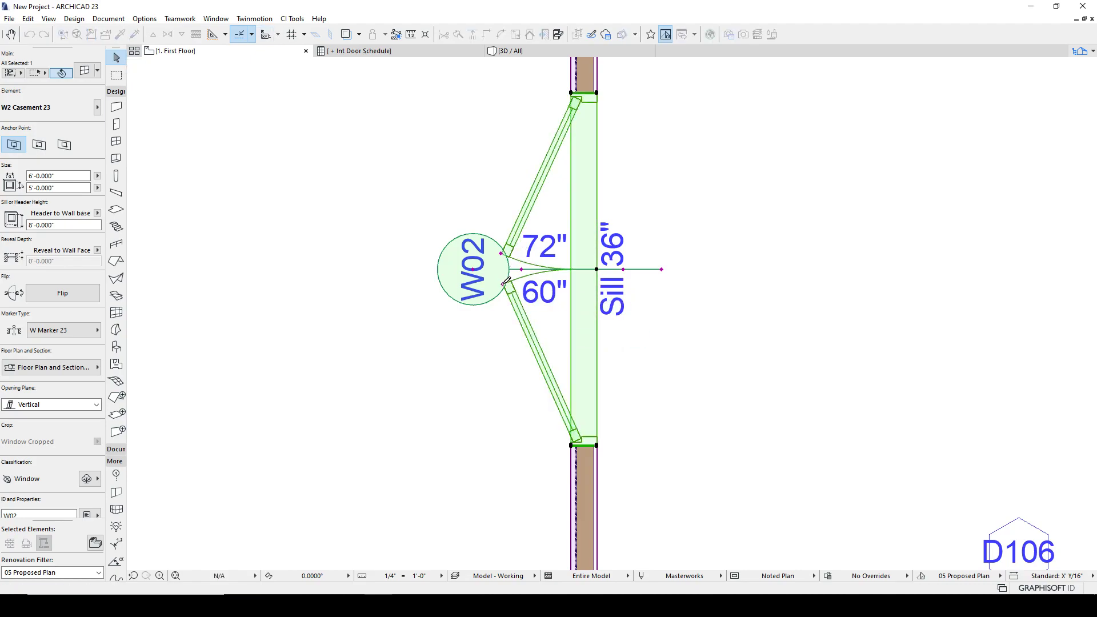
left_click(502, 316)
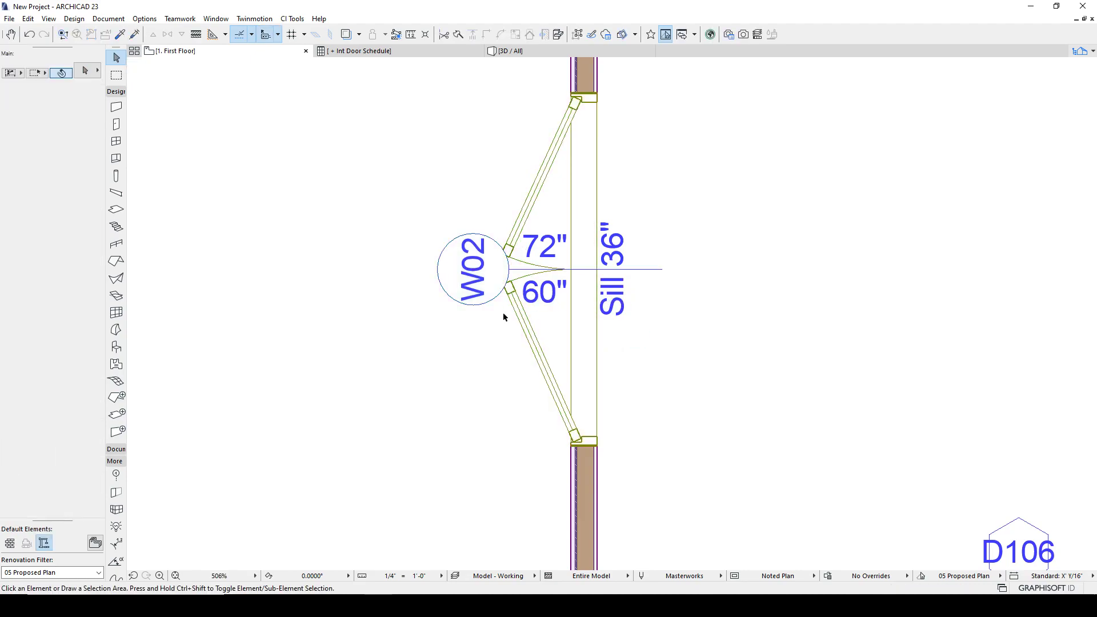
- Try restretching the upper sash's opening angle, then undo the stretch
left_click(510, 253)
left_click(509, 253)
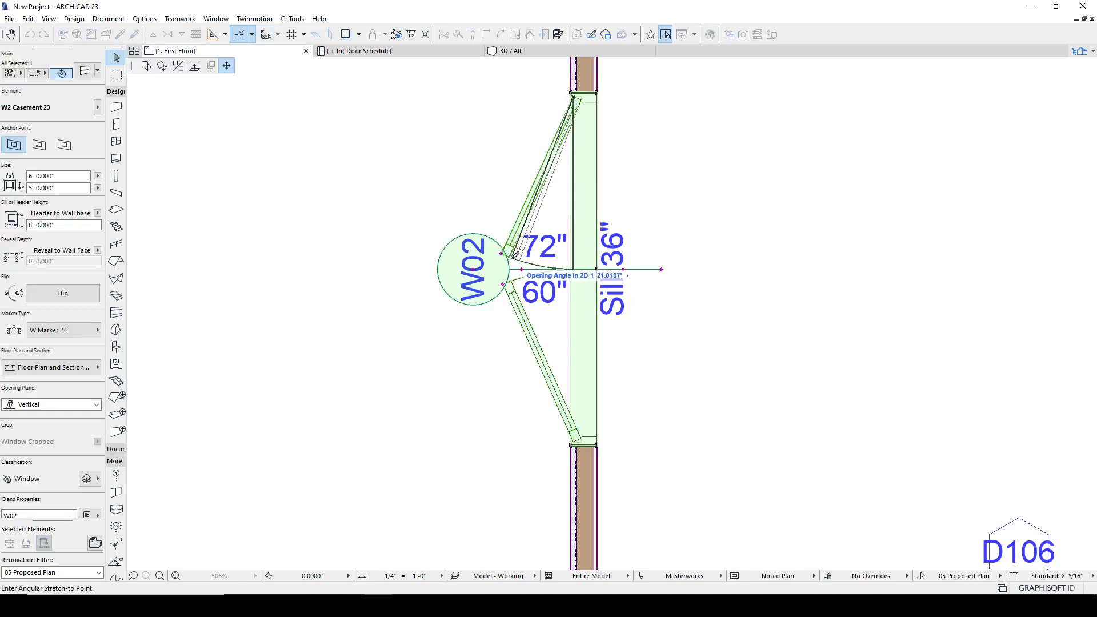
left_click(514, 254)
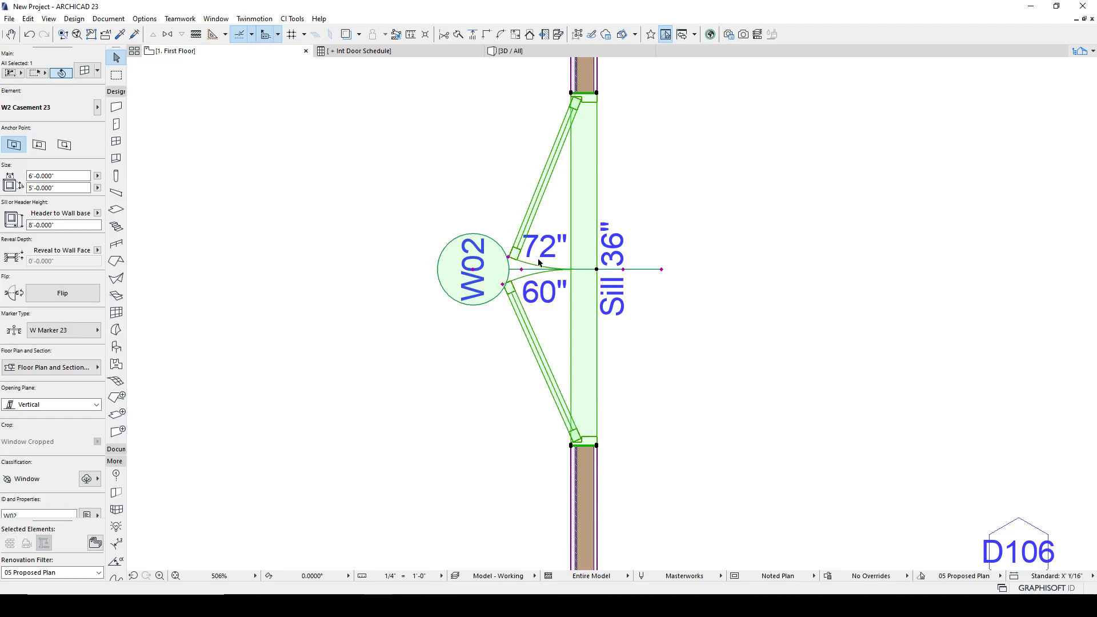
key("Escape")
key("ctrl+z")
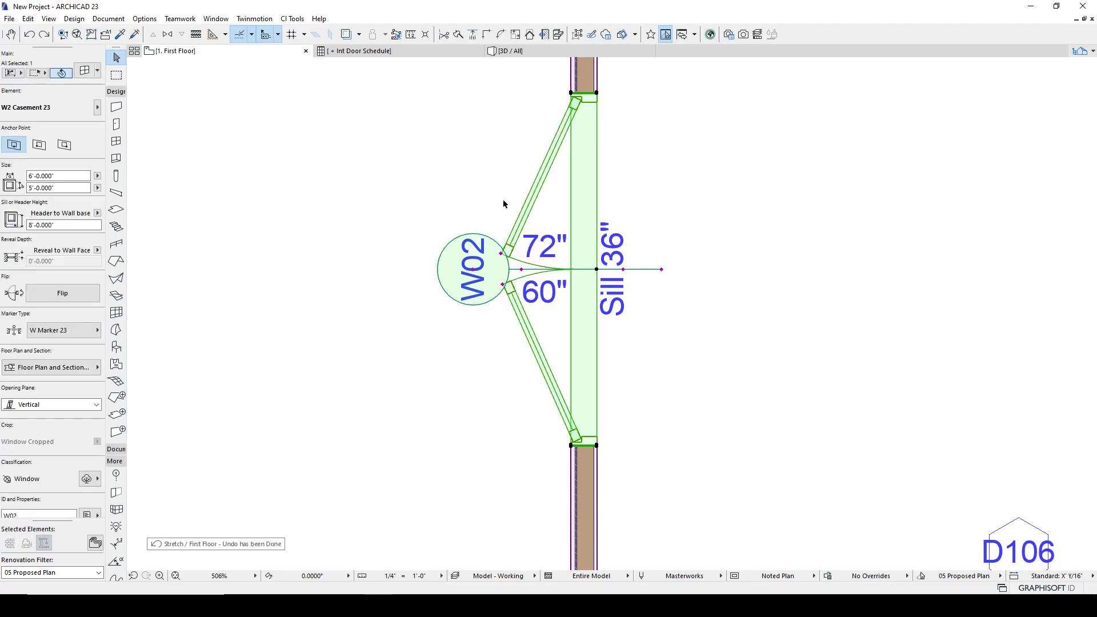
key("Escape")
- Try stretching both W02 sashes open to about 90°, then undo both stretches
scroll(499, 266, "down", 5)
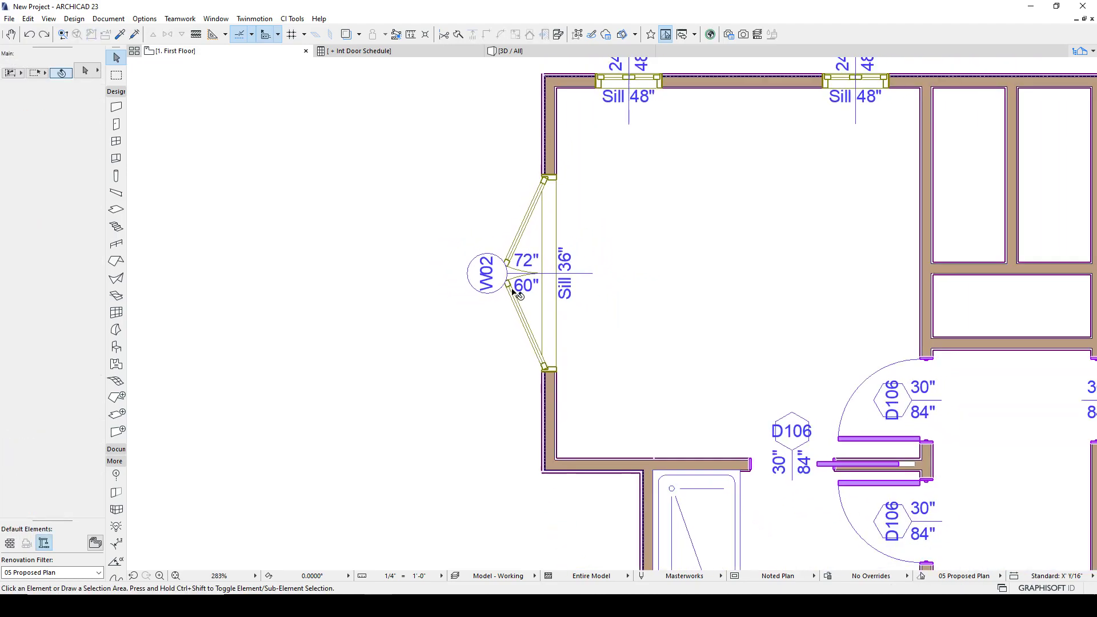
left_click(509, 273)
left_click(506, 272)
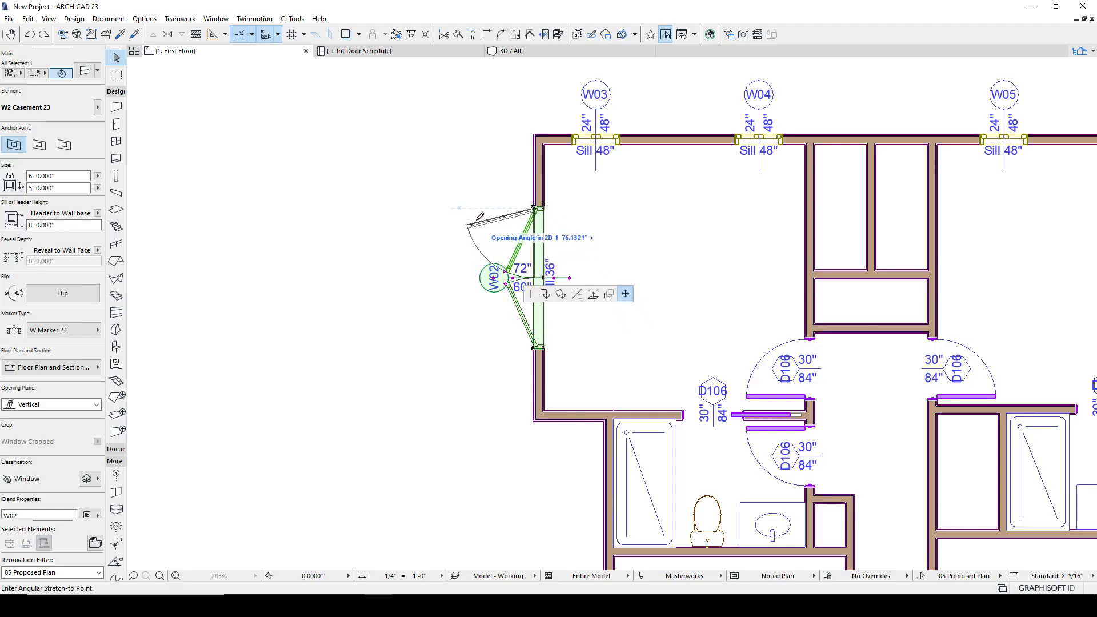
left_click(473, 209)
left_click(507, 286)
left_click(467, 345)
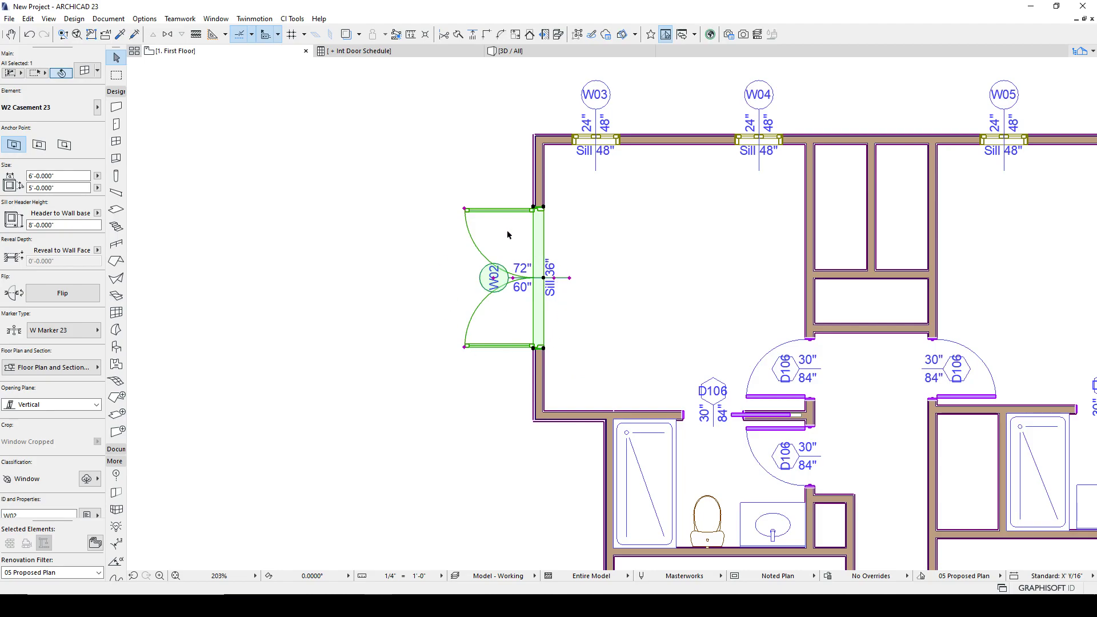
key("ctrl+z")
key("ctrl+z")
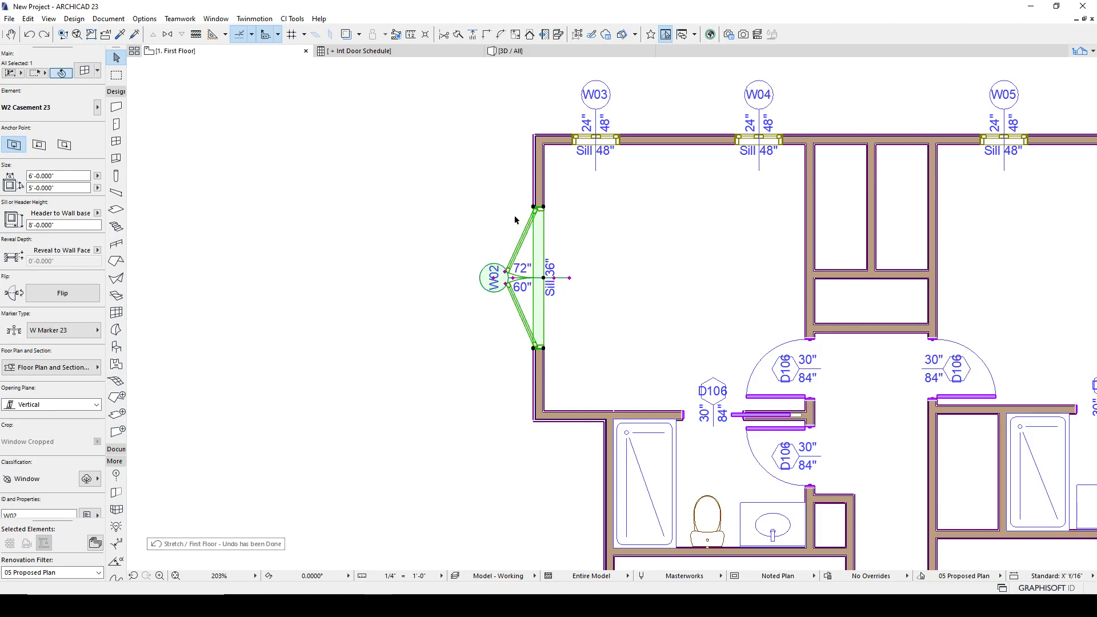
left_click(514, 220)
- Survey the other windows around the floor plan
scroll(591, 120, "up", 3)
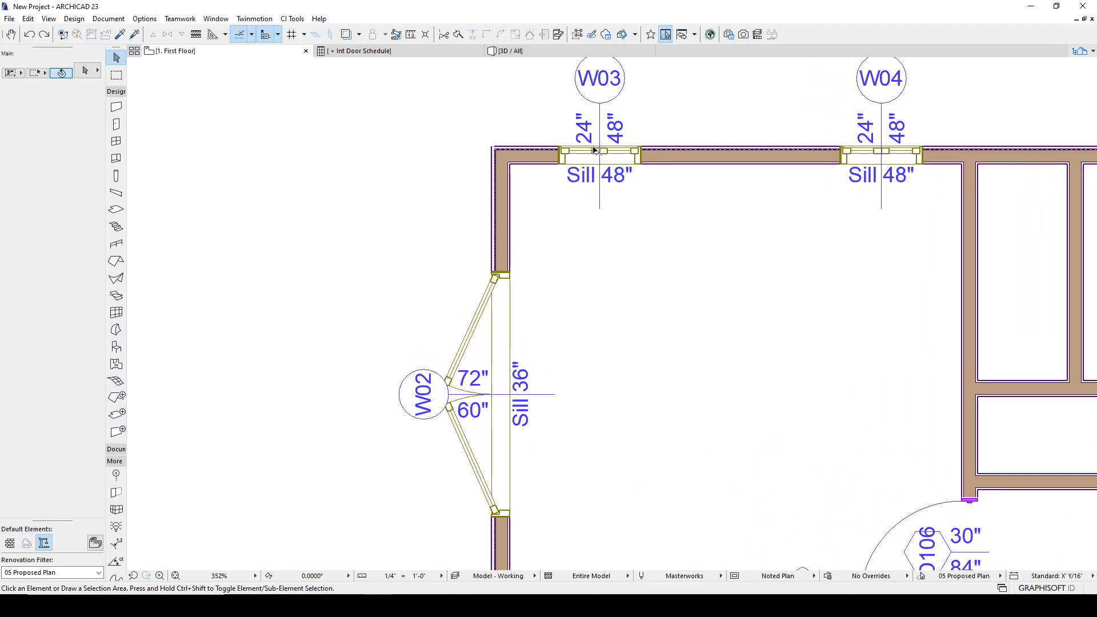
left_click(594, 150)
scroll(641, 206, "down", 3)
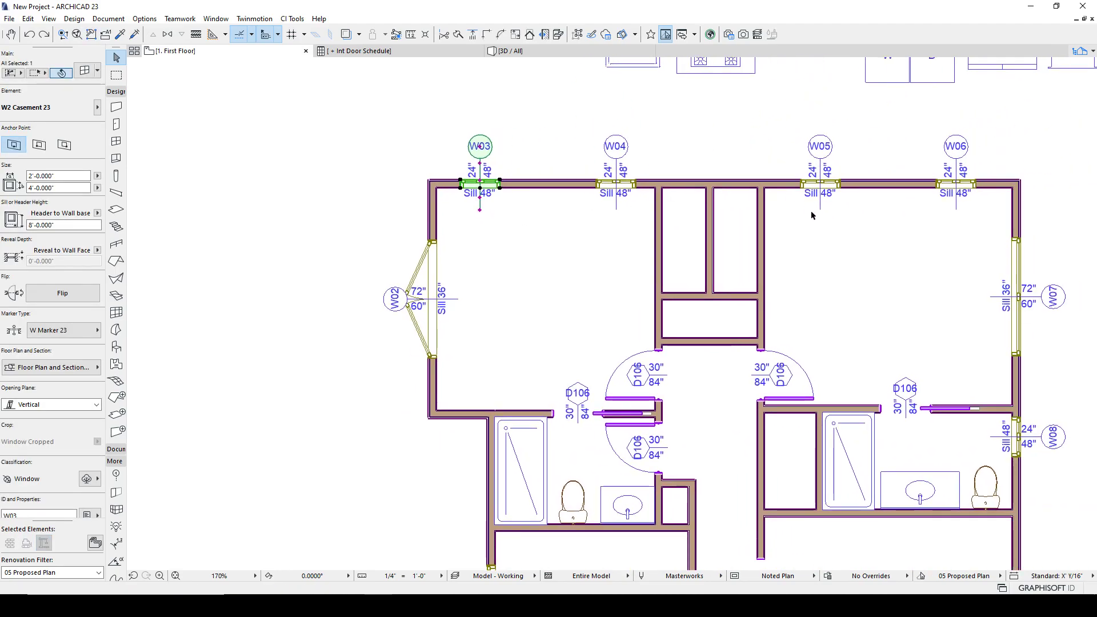
scroll(707, 349, "down", 3)
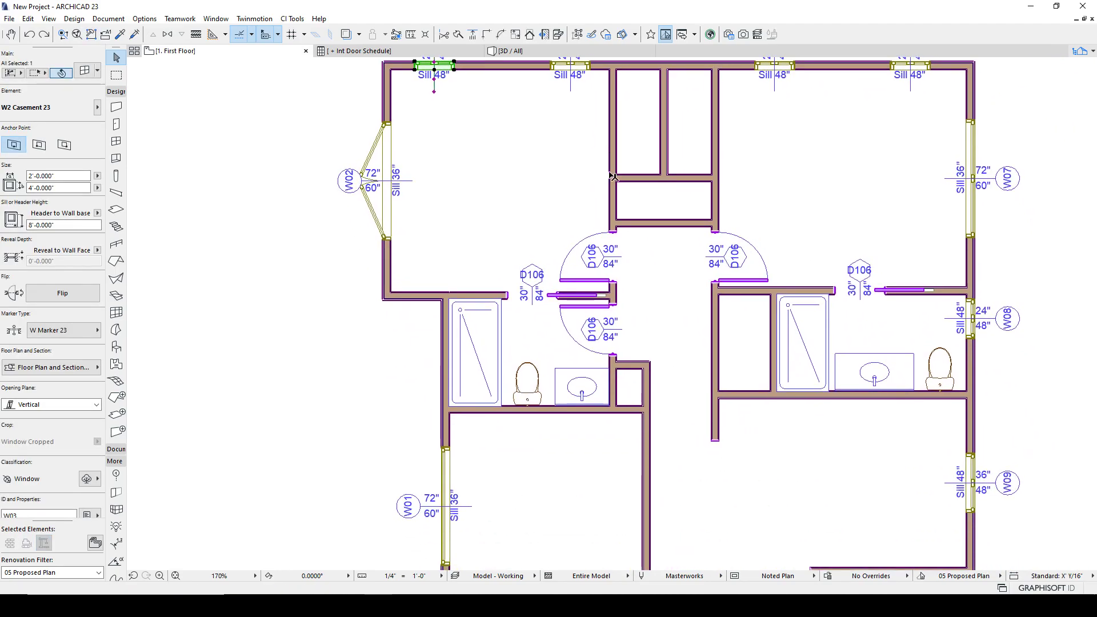
middle_click_drag(821, 419, 778, 291)
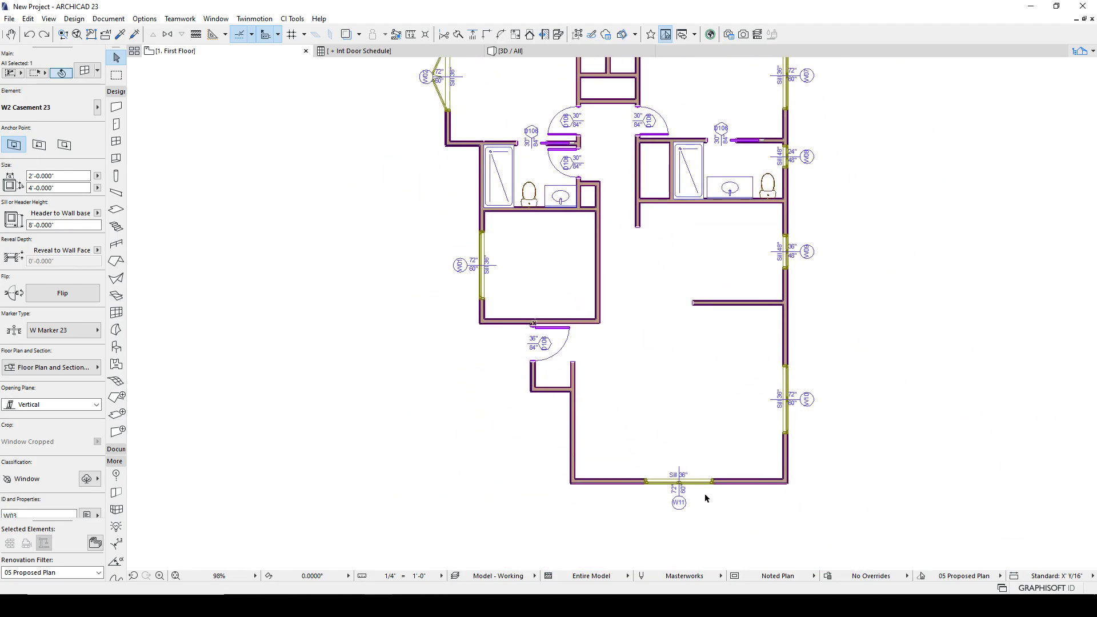
scroll(706, 497, "up", 5)
key("Escape")
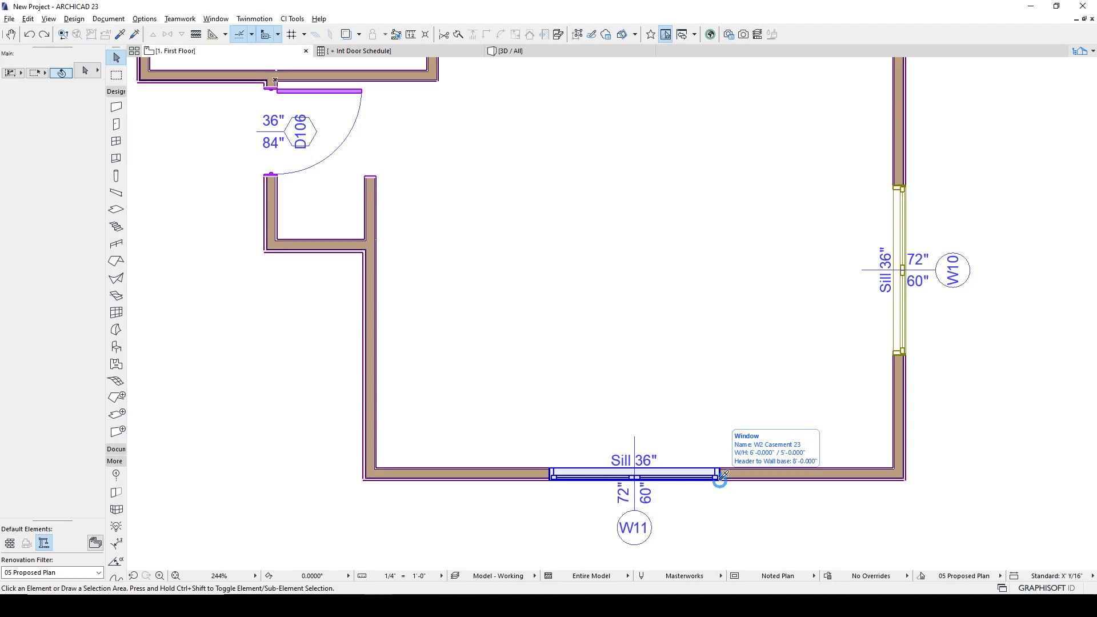
scroll(668, 377, "down", 4)
middle_click_drag(666, 377, 644, 452)
middle_click_drag(508, 222, 507, 274)
scroll(429, 331, "up", 4)
- Swap the W01 window to the W2 Casement 23 library object in its settings
left_click(389, 350)
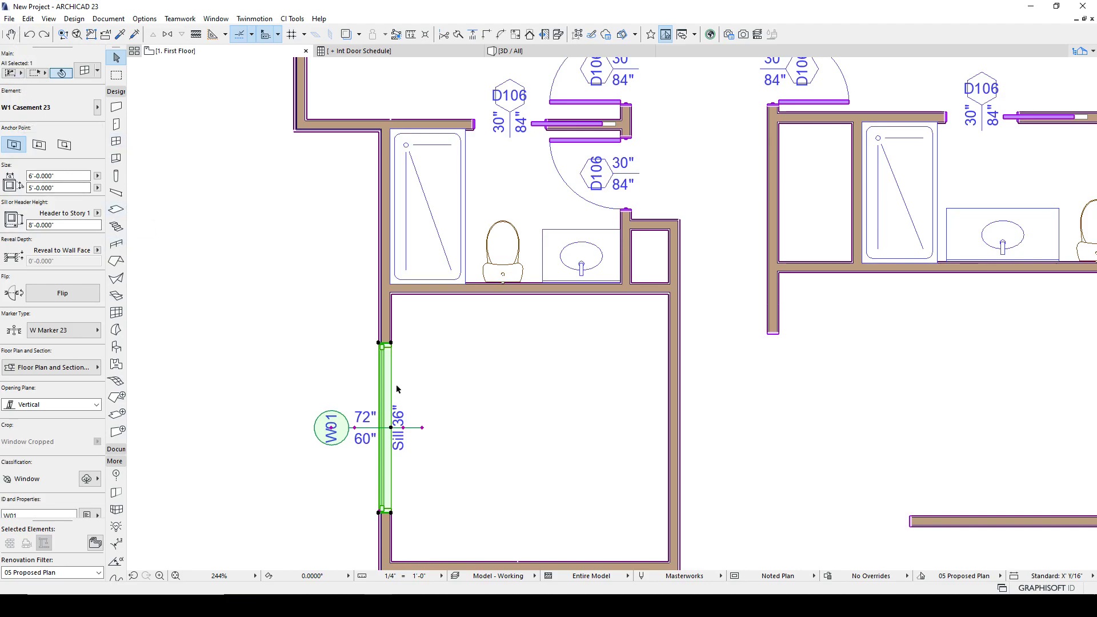
left_click(391, 343, "alt")
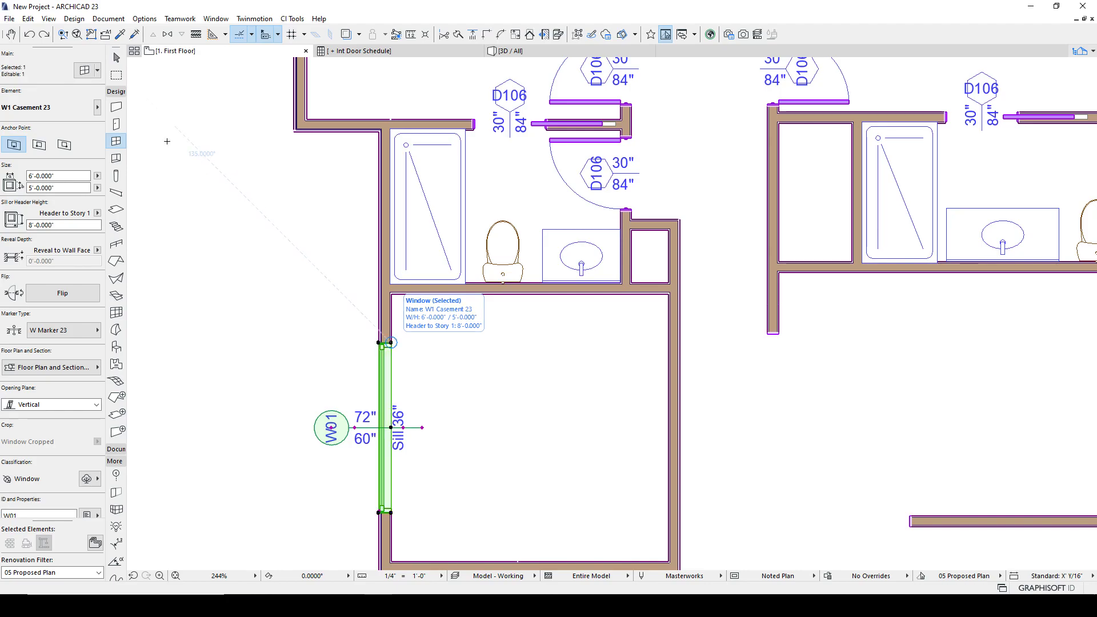
left_click(84, 73)
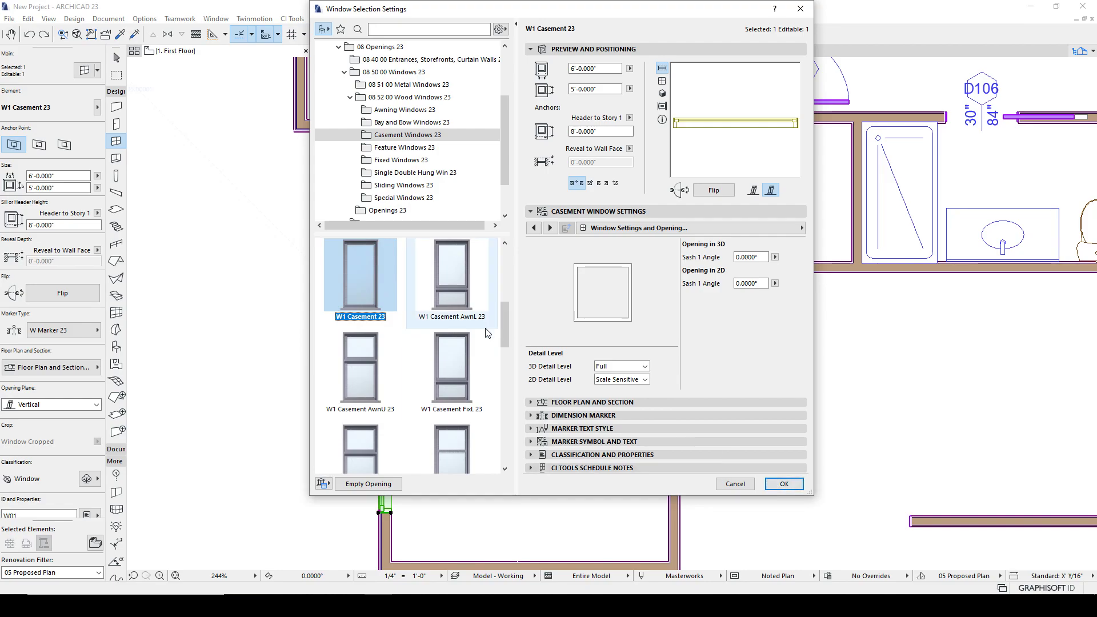
left_click_drag(505, 313, 504, 386)
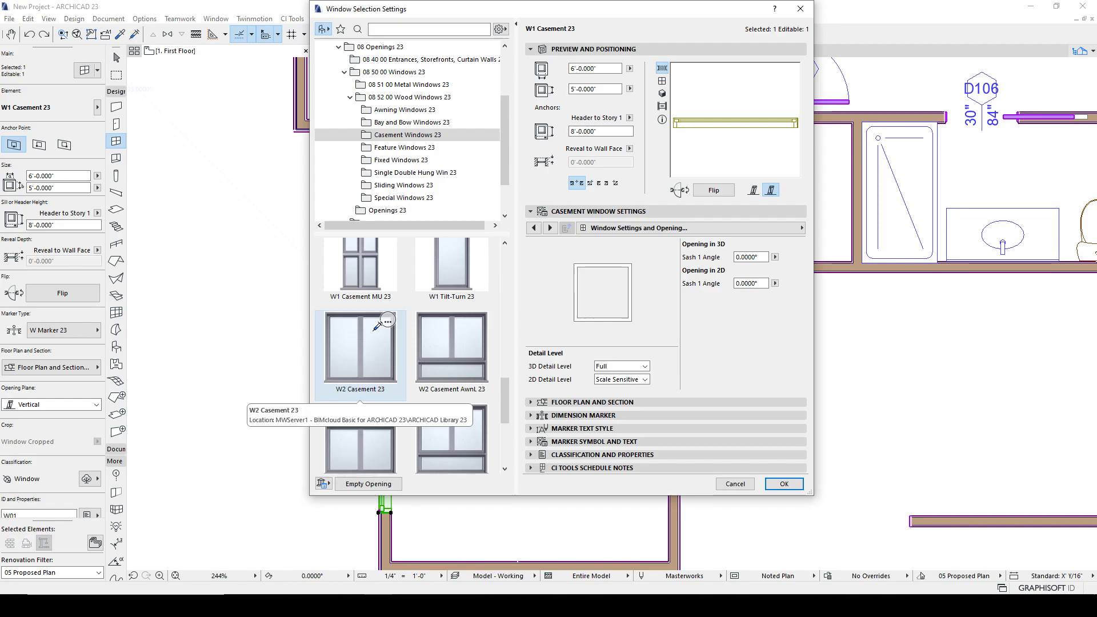
left_click(371, 330)
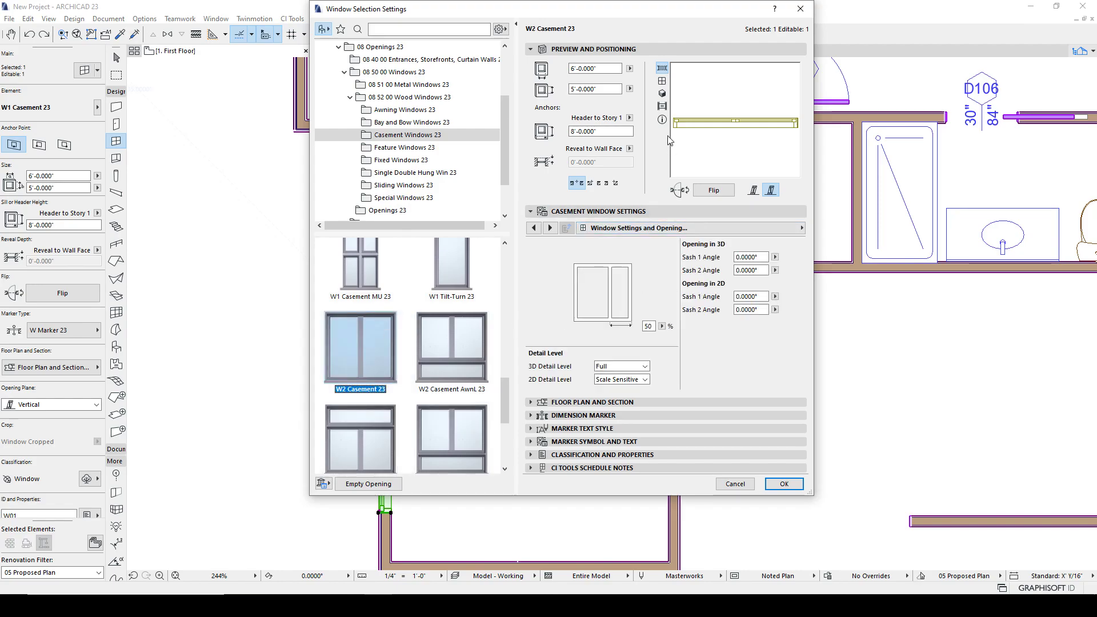
left_click(784, 484)
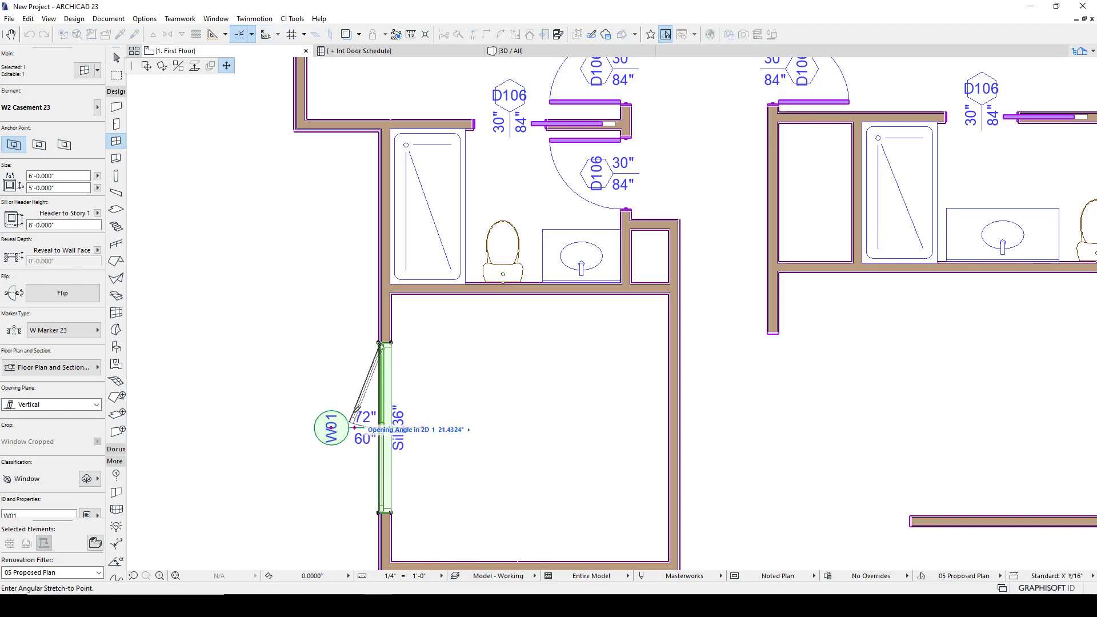
- Open both sashes of the W01 window on the plan by stretching their 2D opening angles
left_click(381, 428)
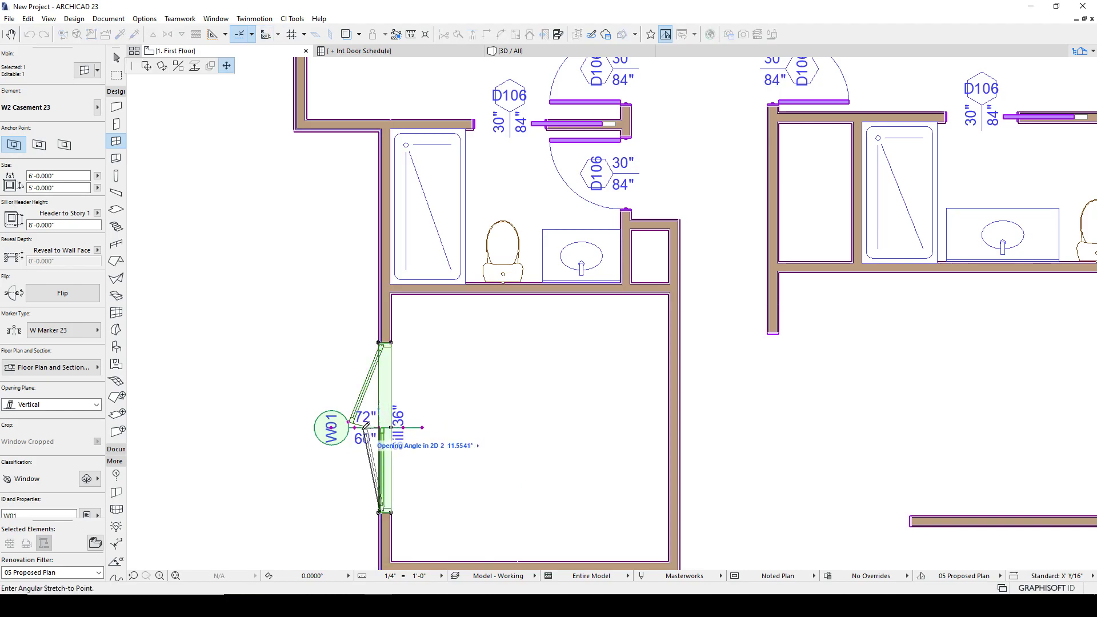
left_click(349, 434)
key("Escape")
scroll(378, 394, "down", 2)
scroll(381, 388, "down", 2)
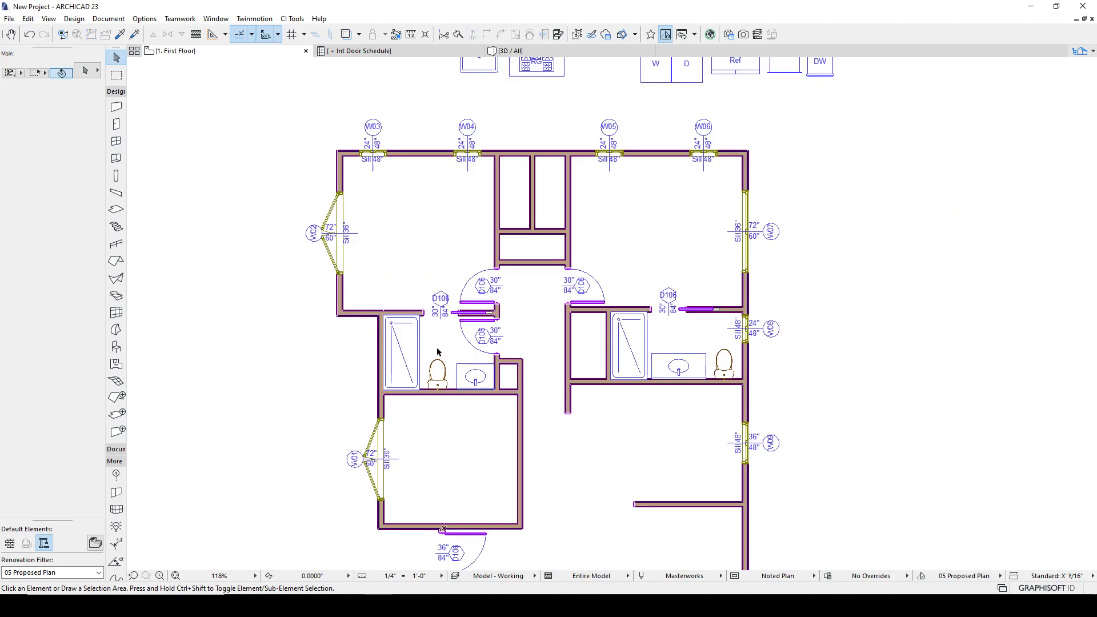
- Set the window tool's default object to W1 Casement 23 in the Window Default Settings
scroll(369, 437, "up", 2)
middle_click_drag(379, 264, 381, 436)
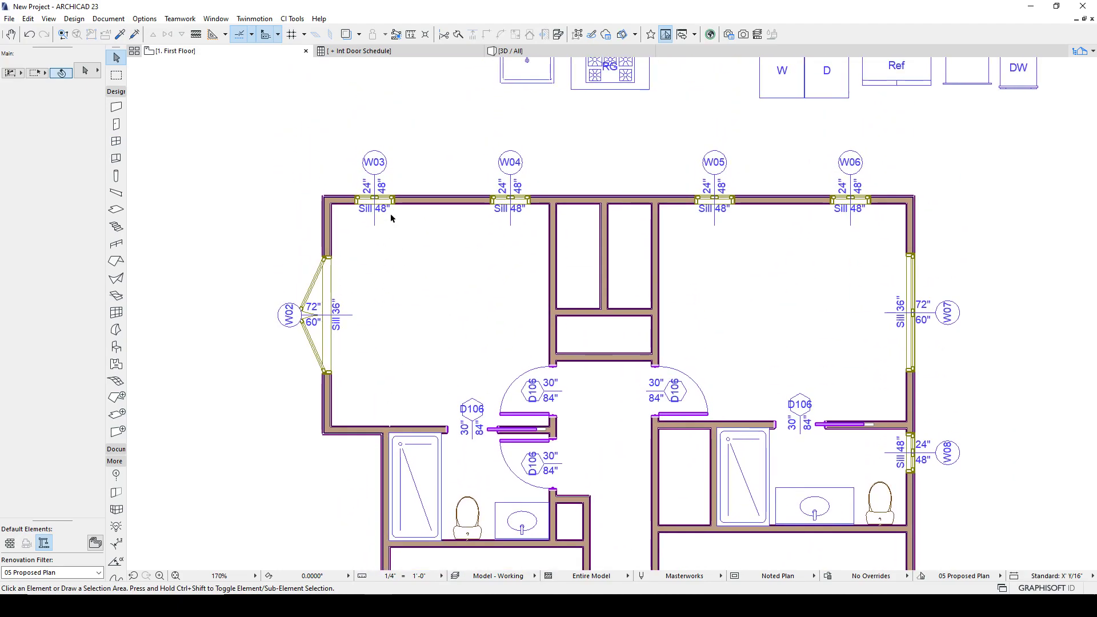
left_click(392, 198, "alt")
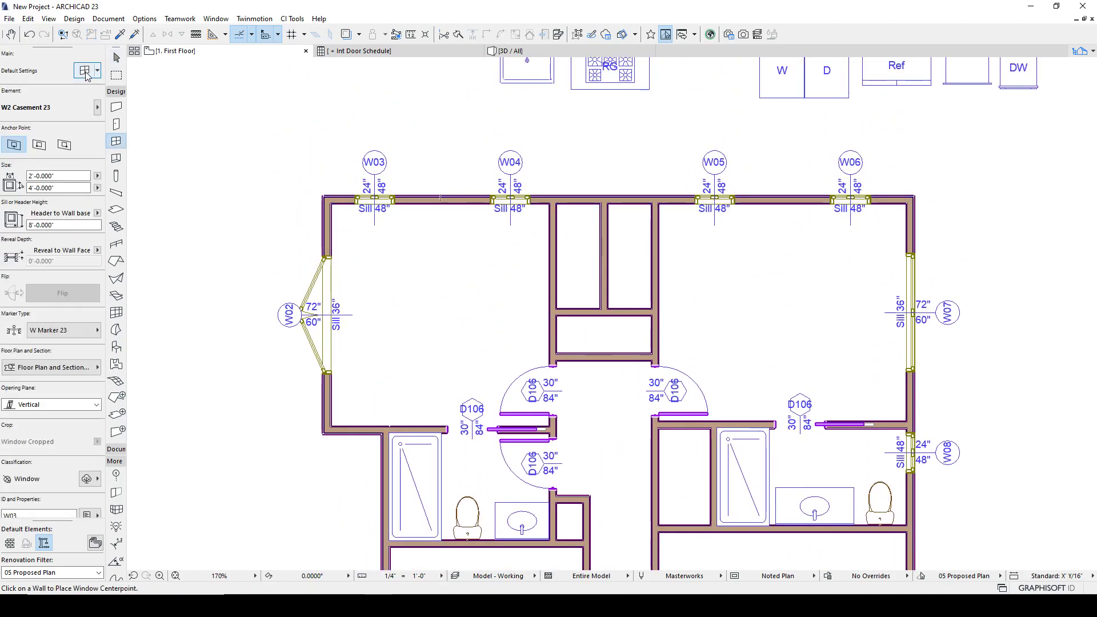
key("ctrl+t")
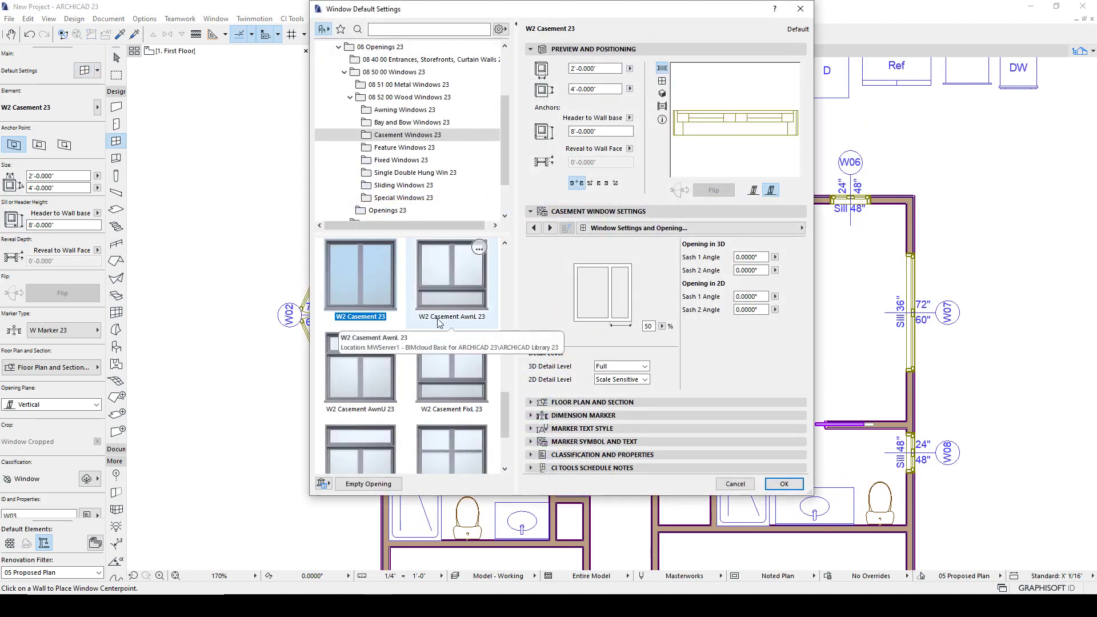
scroll(360, 296, "up", 3)
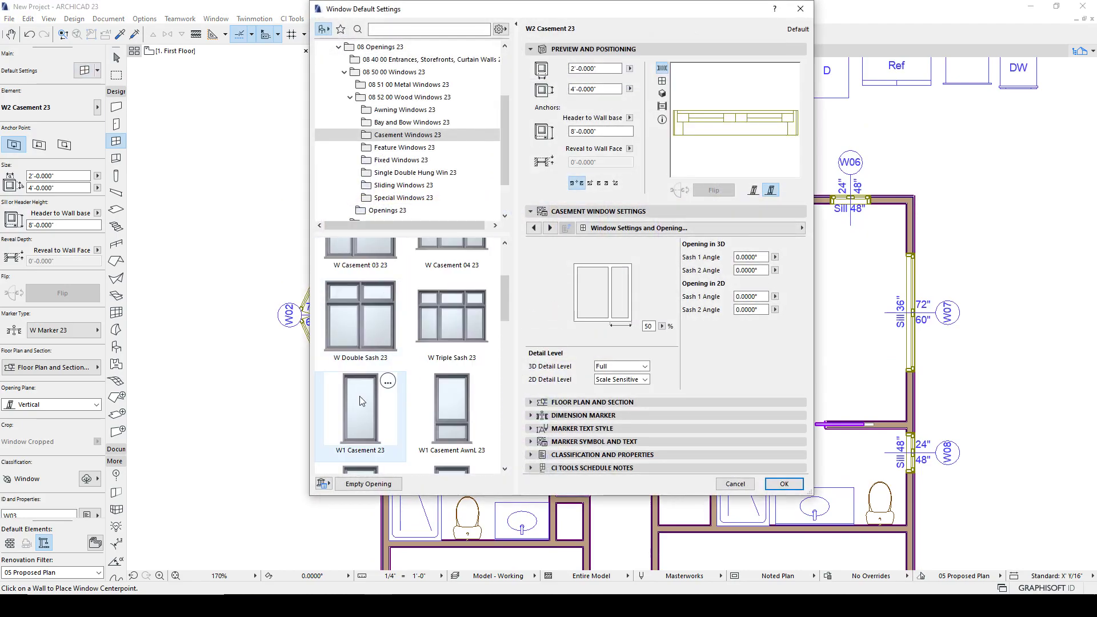
left_click(361, 395)
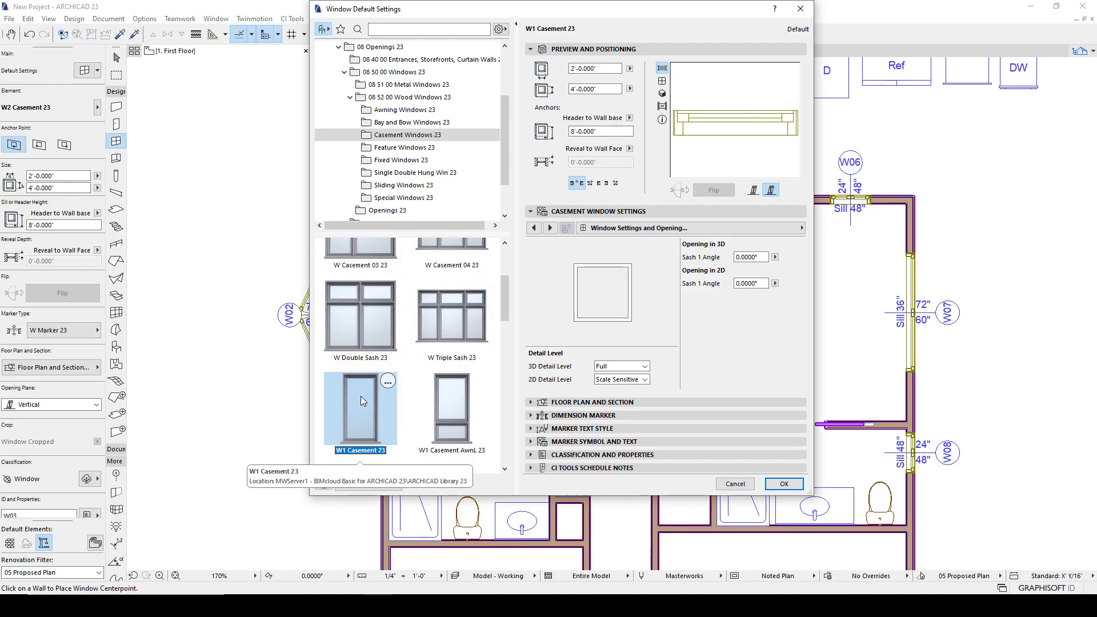
left_click(784, 484)
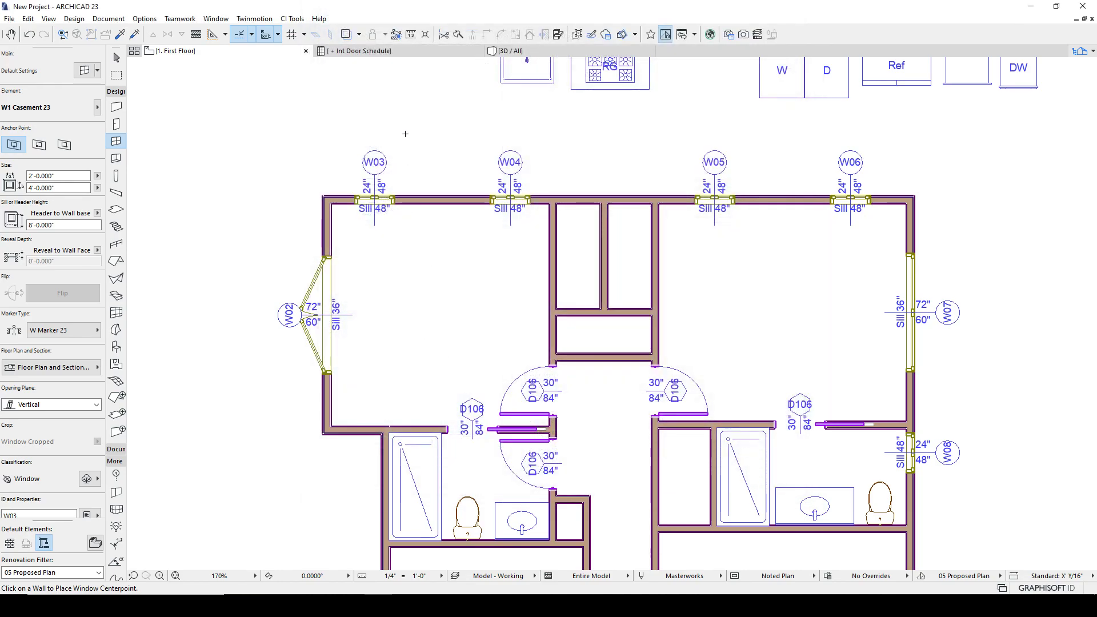
- Inject the W1 Casement 23 settings into windows W04, W05 and W06 along the top wall
scroll(405, 182, "up", 2)
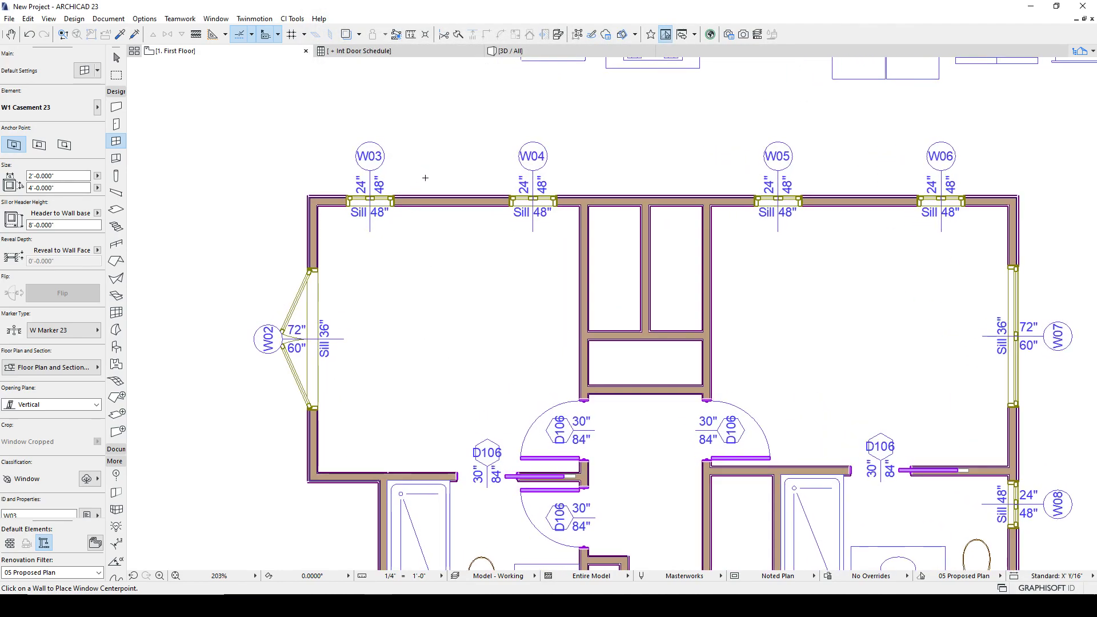
key("Escape")
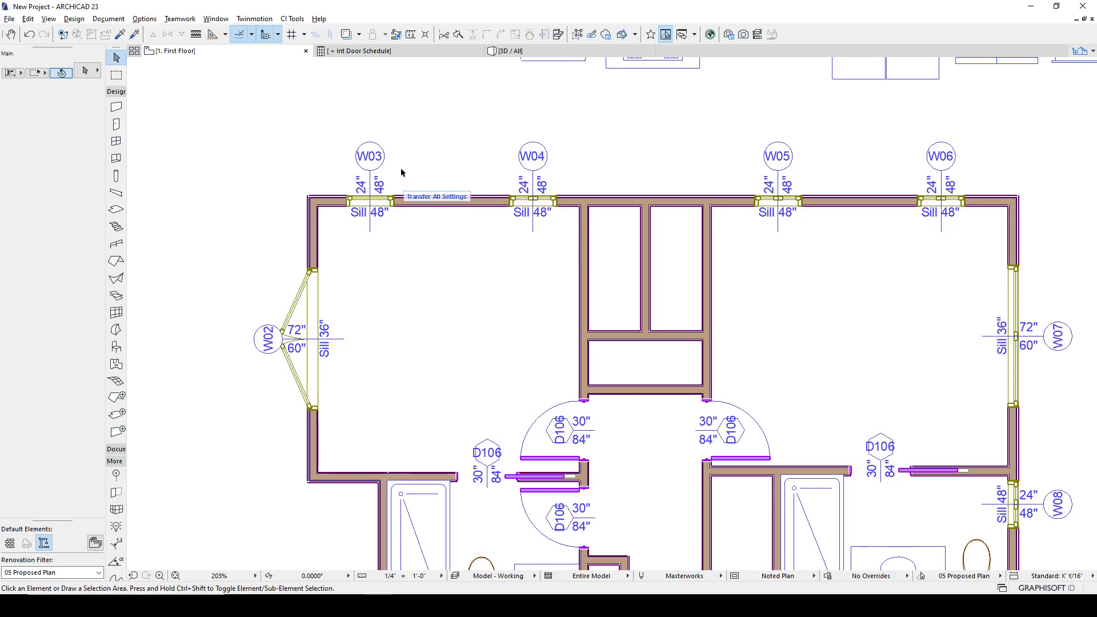
left_click(545, 184)
left_click(560, 192)
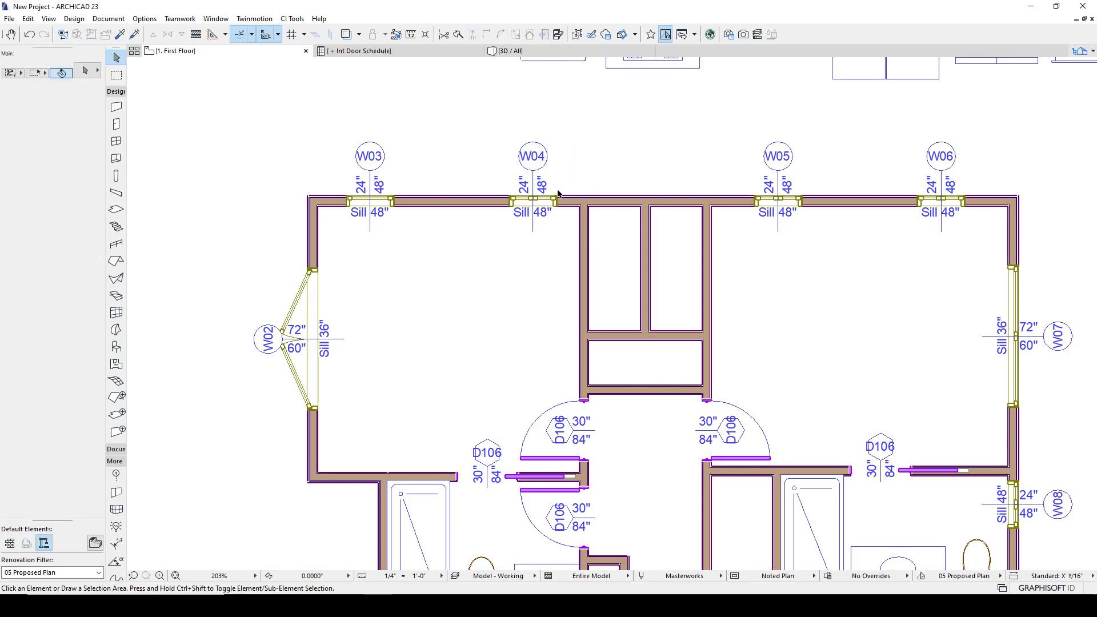
left_click(548, 199, "ctrl+alt")
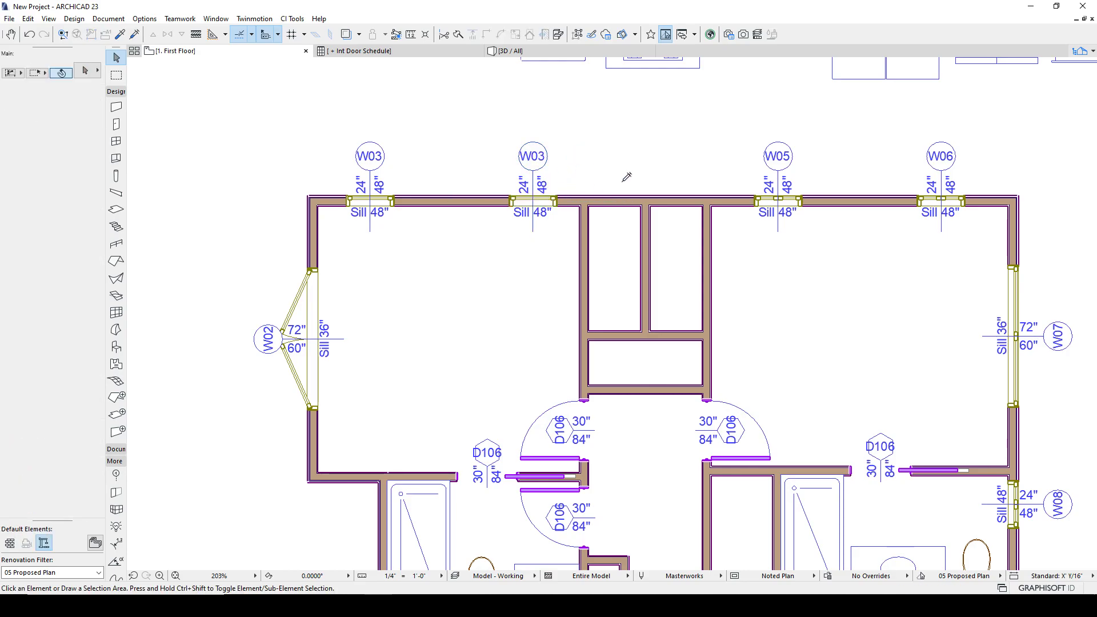
left_click(760, 193, "ctrl+alt")
left_click(922, 194, "ctrl+alt")
left_click(557, 198)
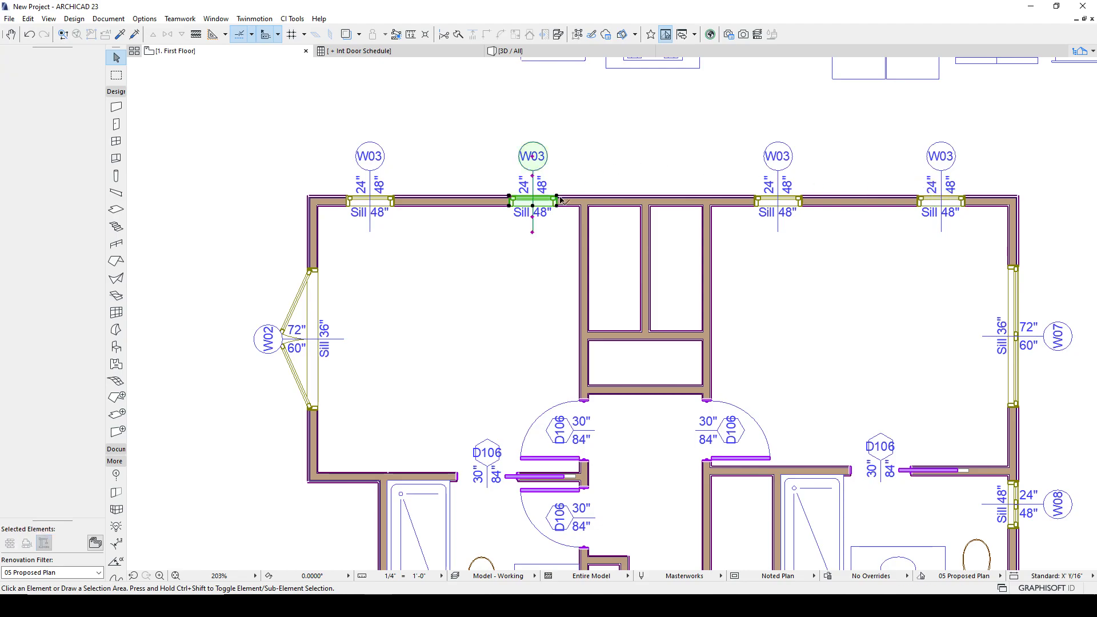
key("Escape")
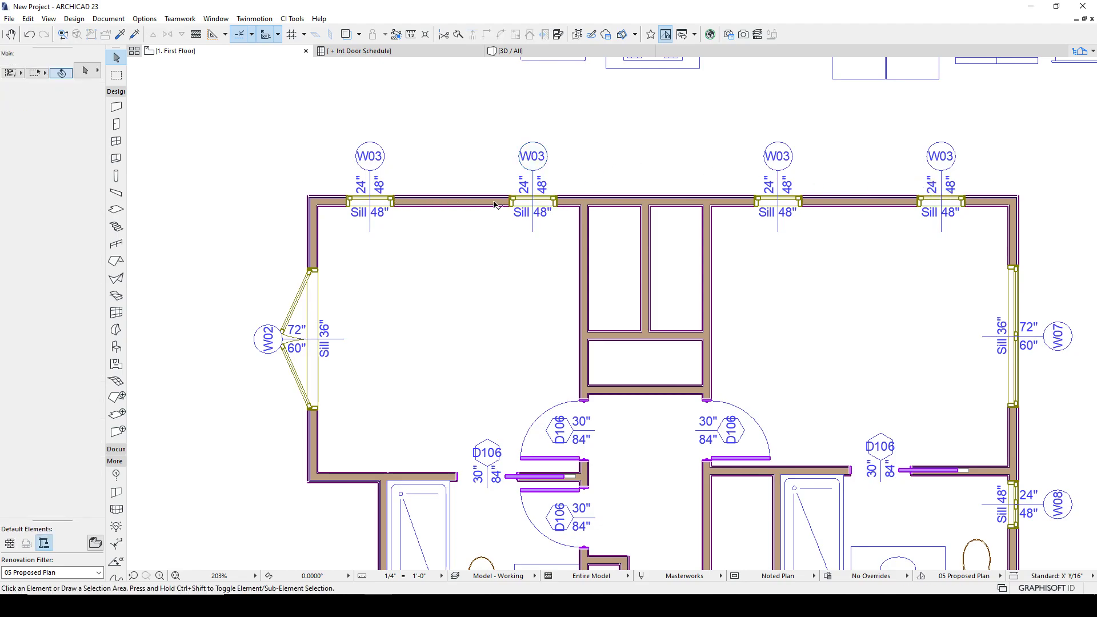
- Select the four top-wall windows and renumber them with the Element ID Manager, setting the counter to start at 03
left_click(393, 198, "shift")
left_click(509, 200, "shift")
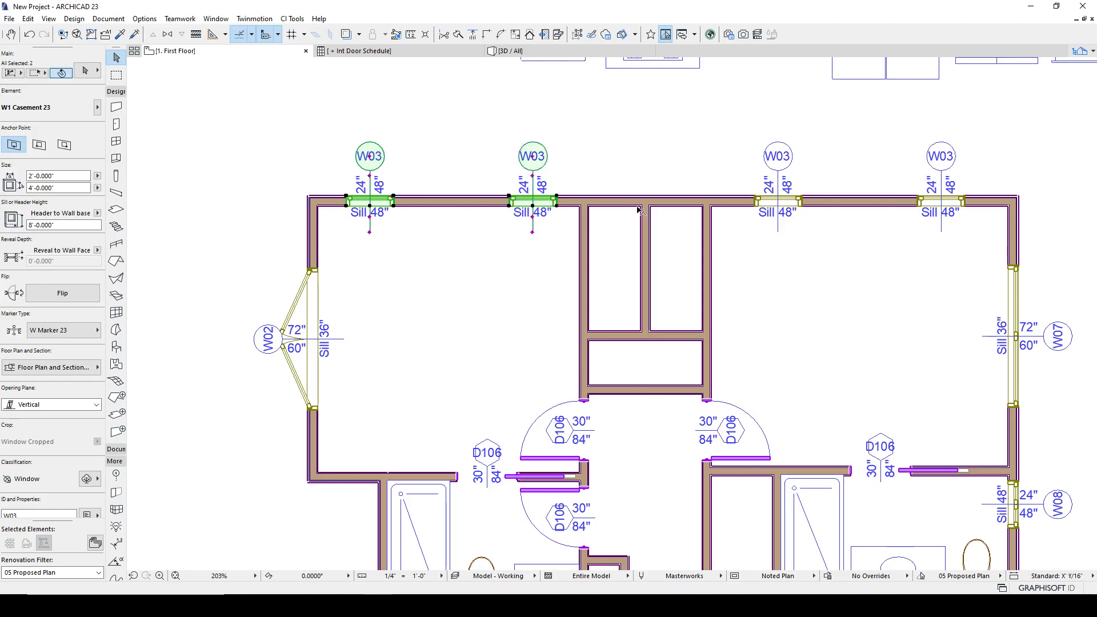
left_click(754, 200, "shift")
left_click(917, 199, "shift")
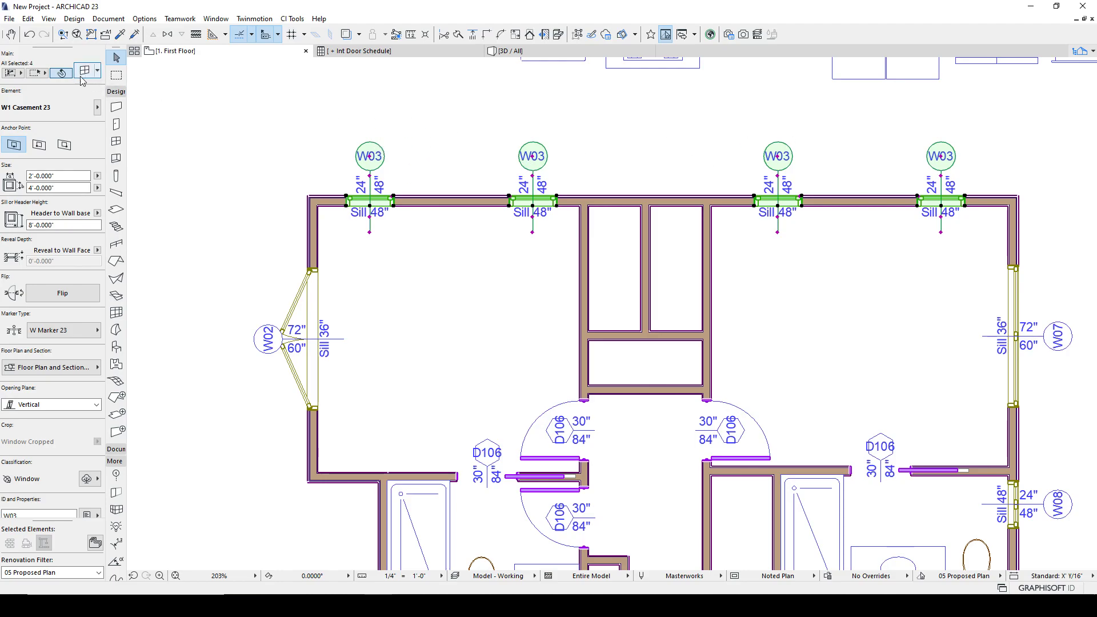
left_click(108, 18)
mouse_move(132, 308)
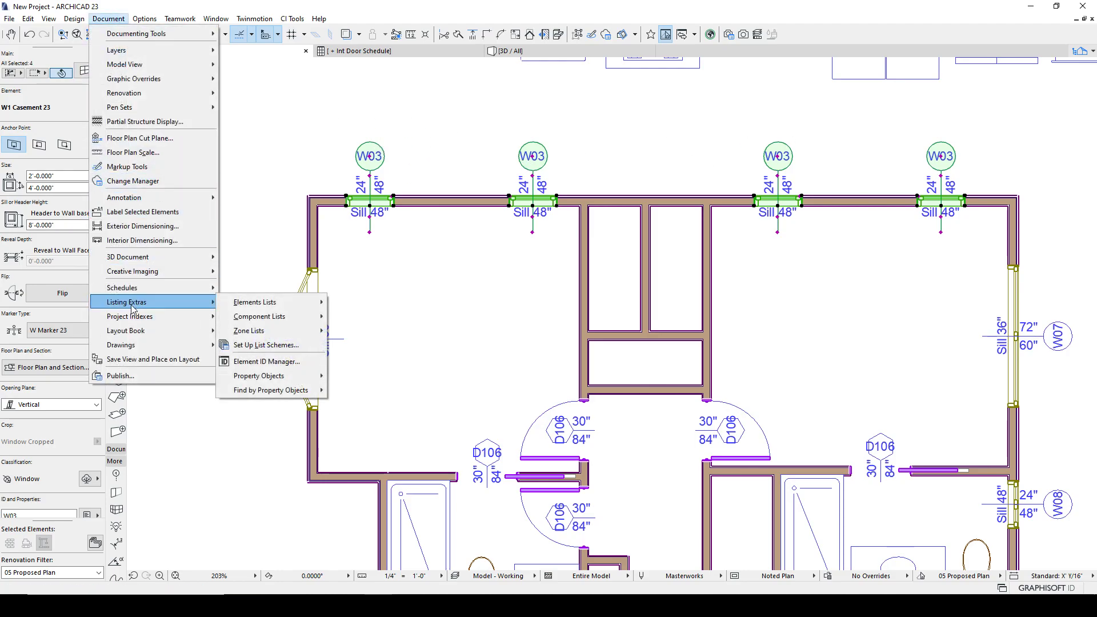
left_click(266, 361)
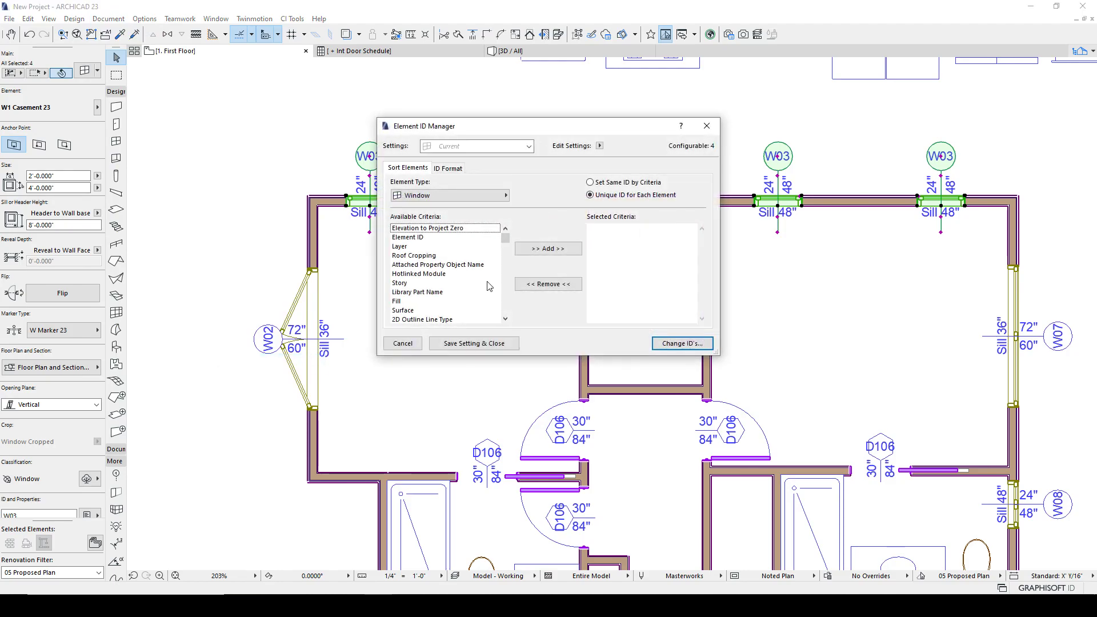
left_click(447, 168)
left_click(665, 259)
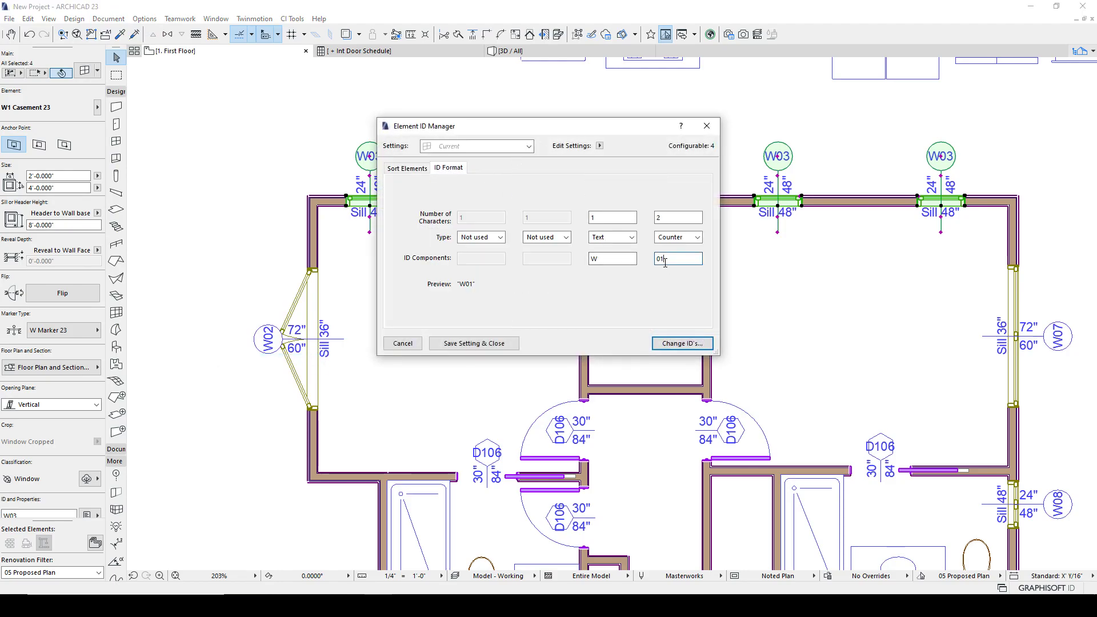
type("3")
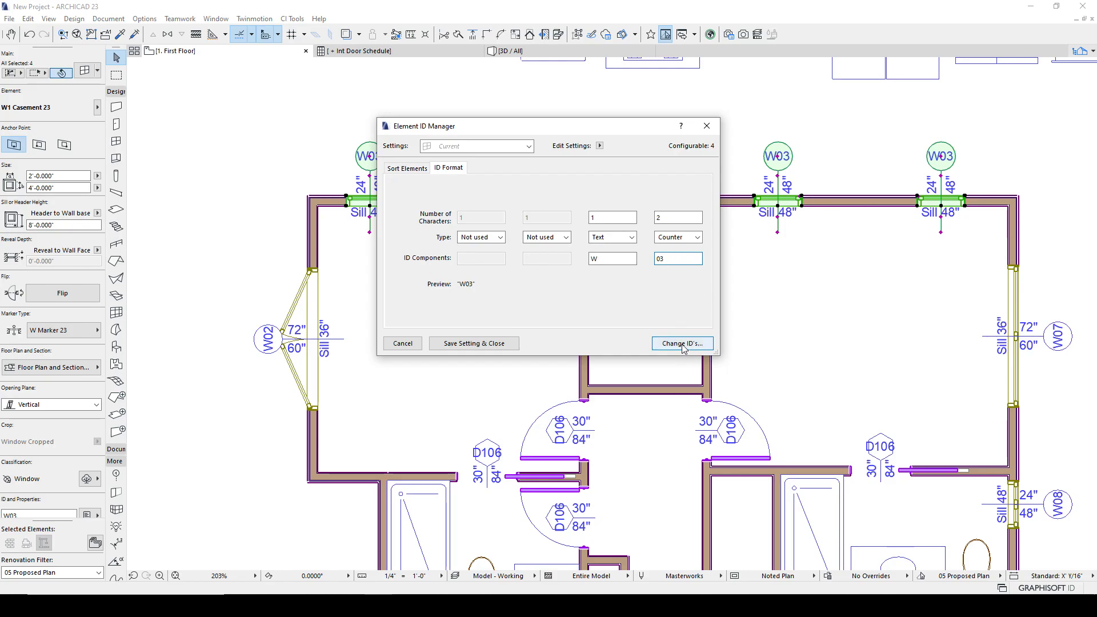
left_click(679, 343)
left_click(639, 291)
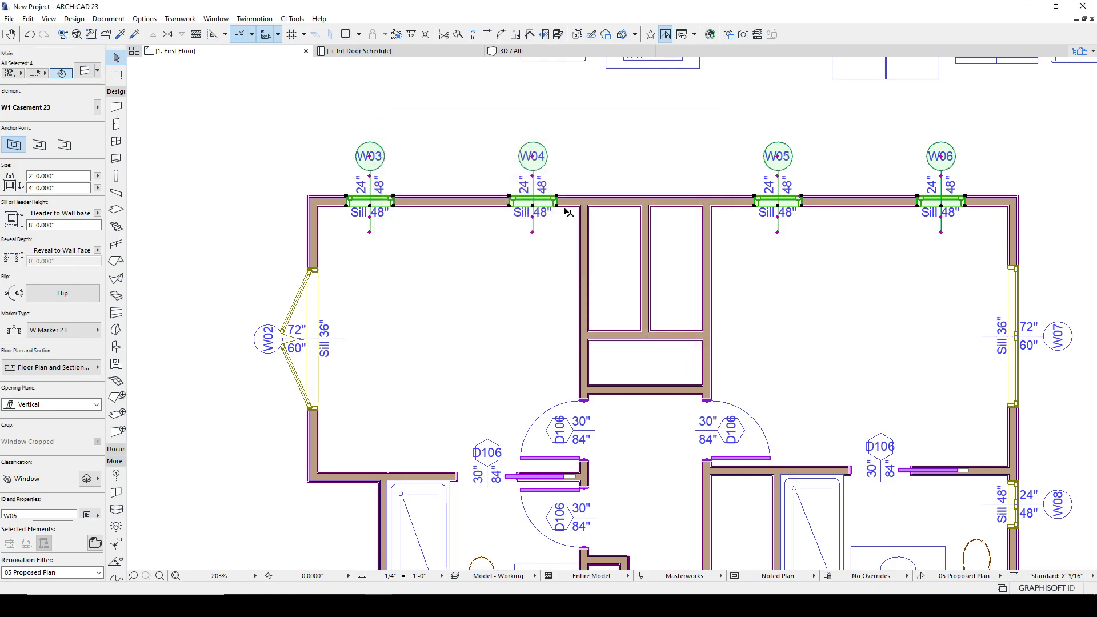
left_click(399, 168)
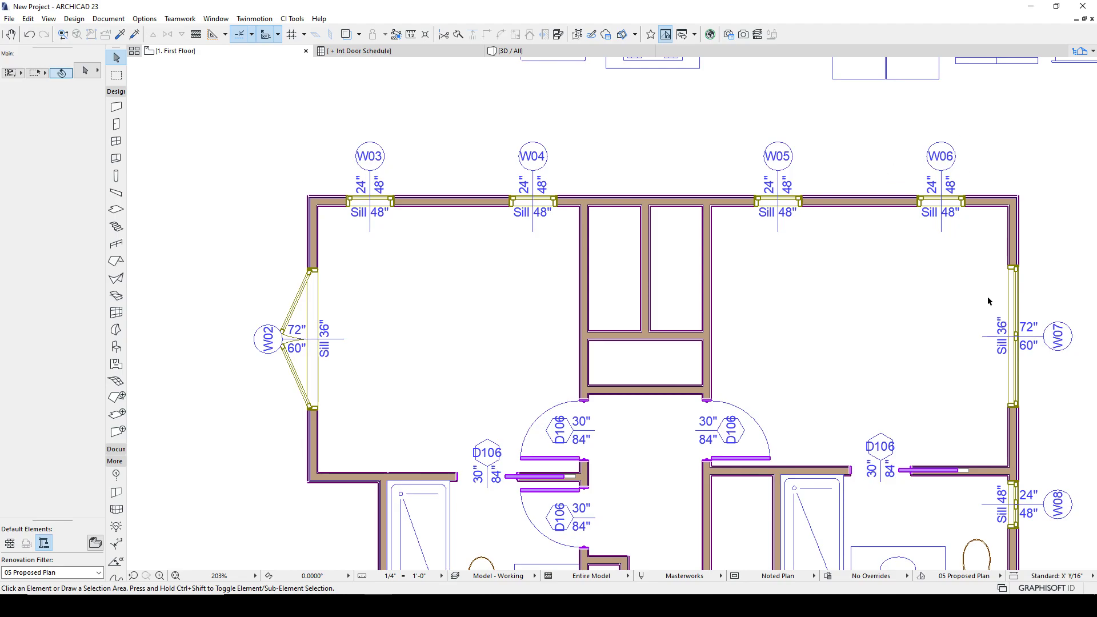
- Pick up window W06's settings and inject them into window W08 on the right wall
scroll(996, 308, "down", 1)
middle_click_drag(1049, 450, 731, 279)
scroll(731, 278, "up", 2)
scroll(729, 280, "down", 4)
scroll(616, 160, "up", 1)
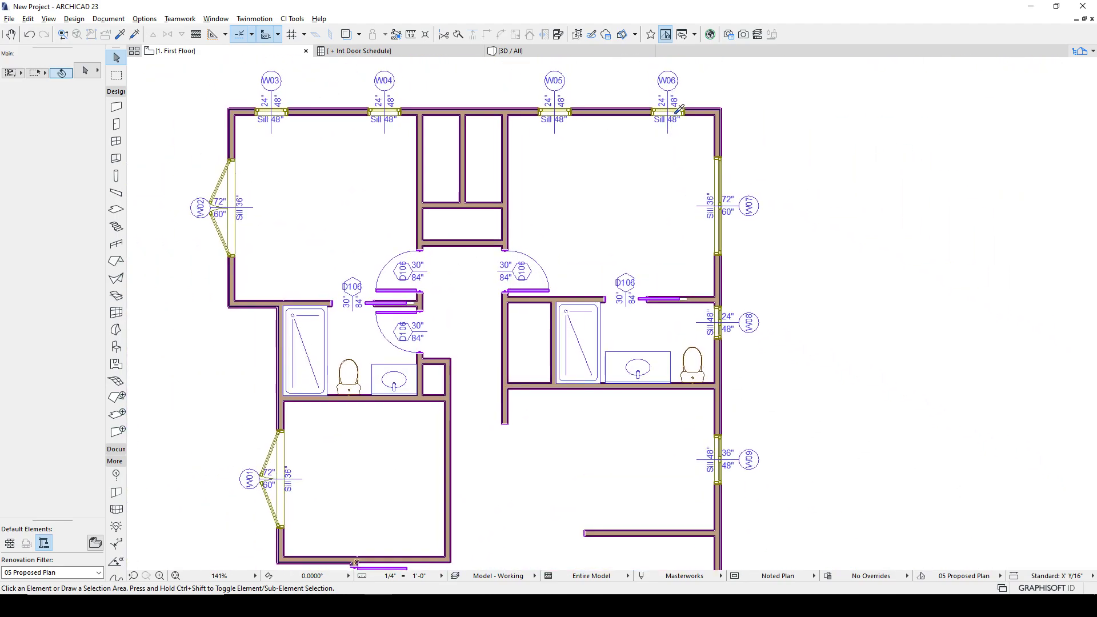
left_click(685, 108, "alt")
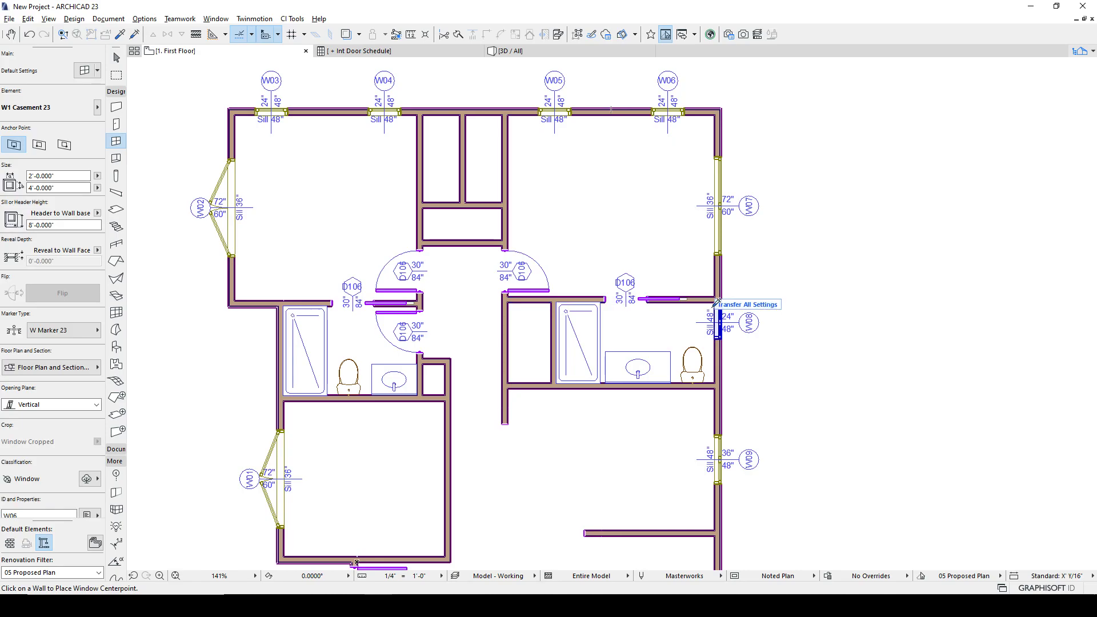
left_click(725, 330, "ctrl+alt")
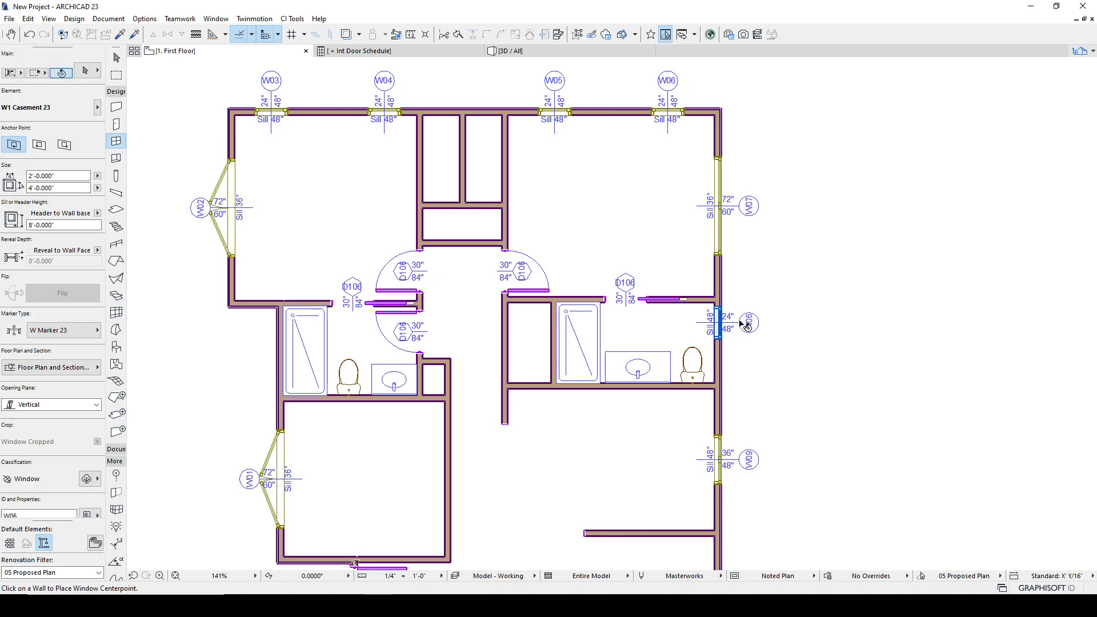
left_click(749, 322, "shift")
key("Escape")
key("Escape")
left_click(775, 342)
left_click(736, 303)
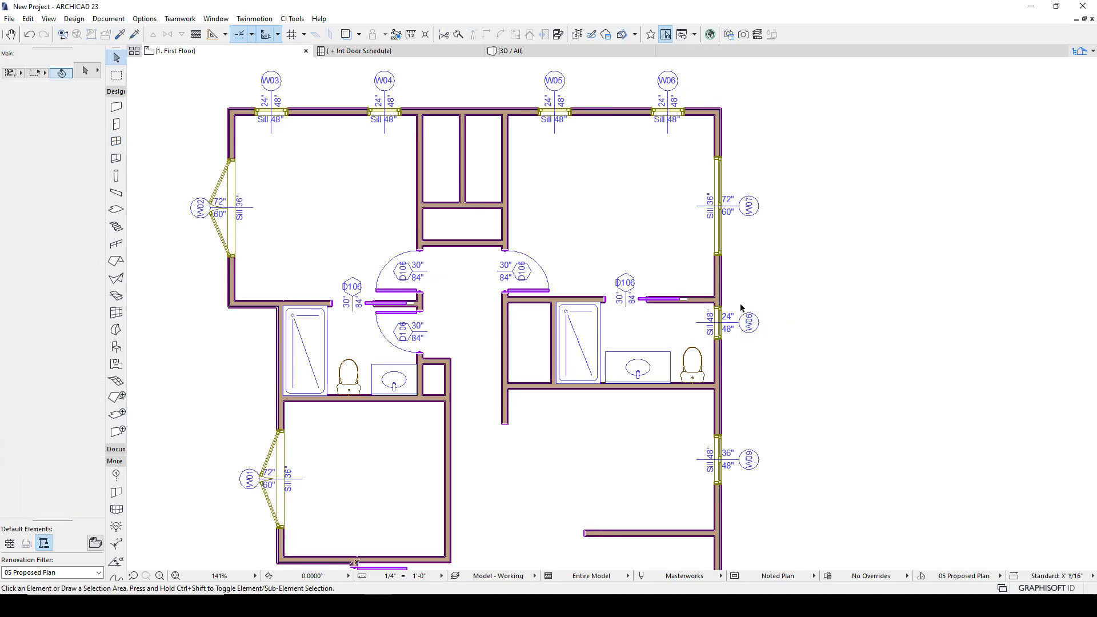
left_click(723, 324)
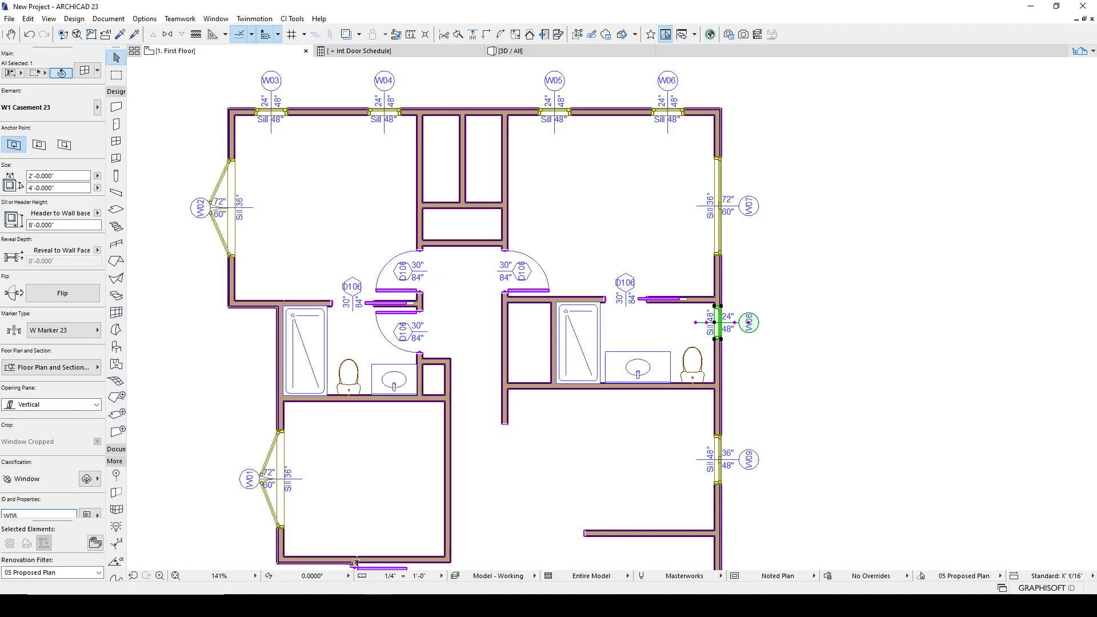
- Open the Element Transfer Settings for window W08 and create a new transfer set named Window
left_click(195, 438)
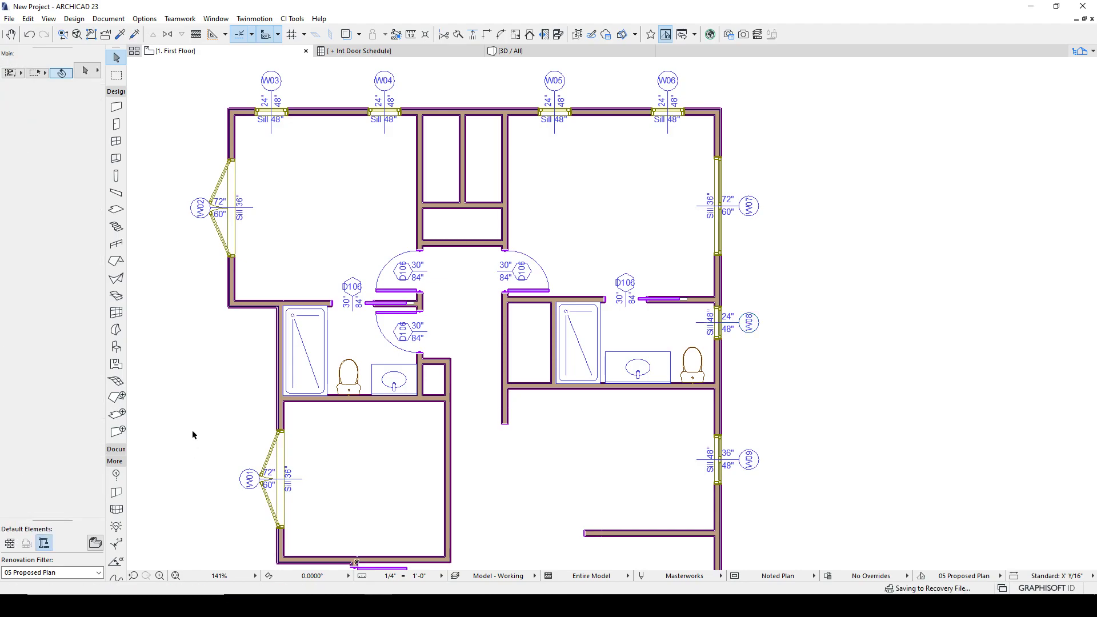
left_click(722, 312)
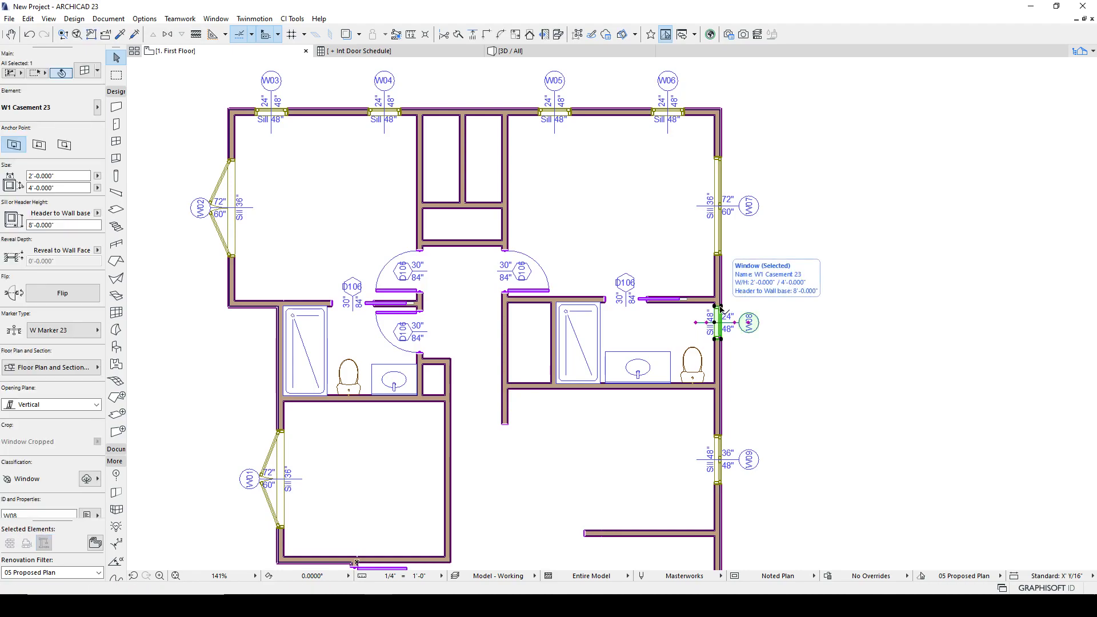
key("alt")
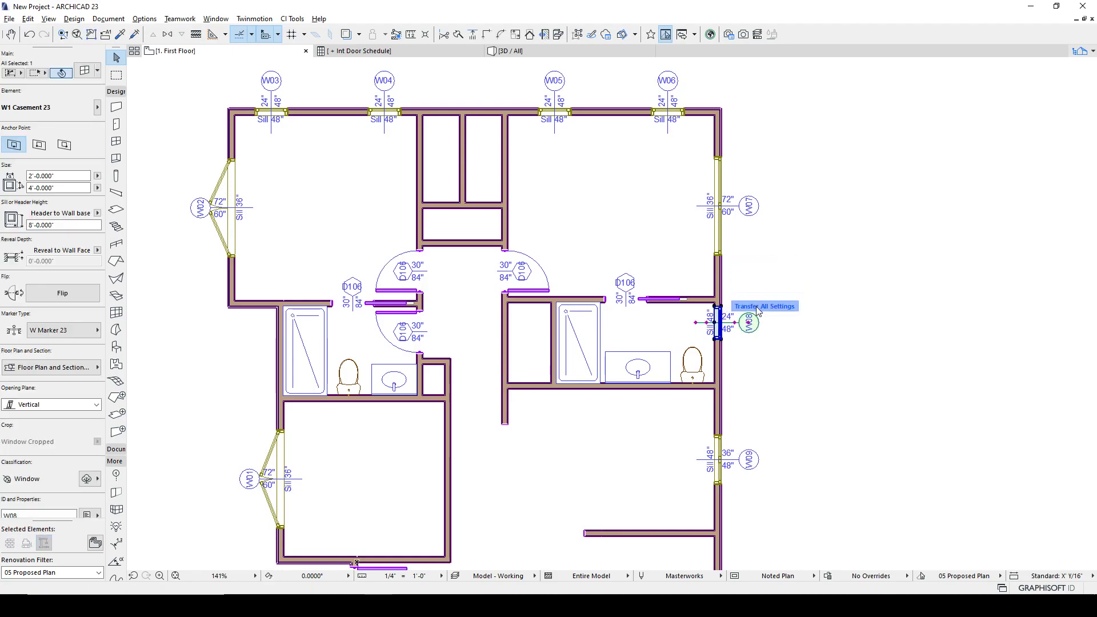
left_click(762, 324)
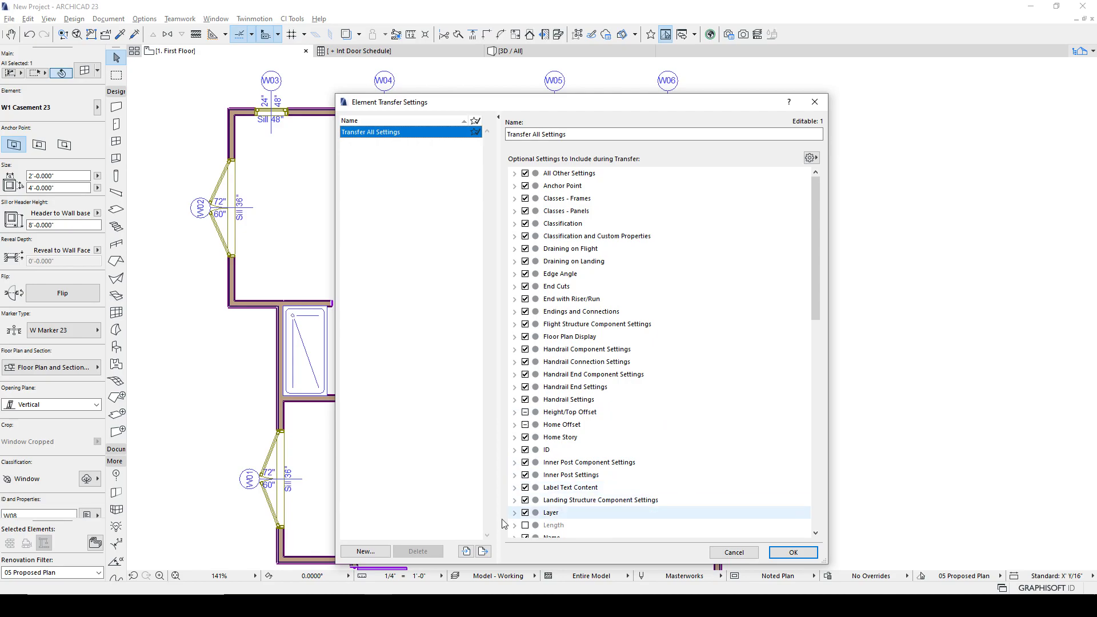
left_click(366, 551)
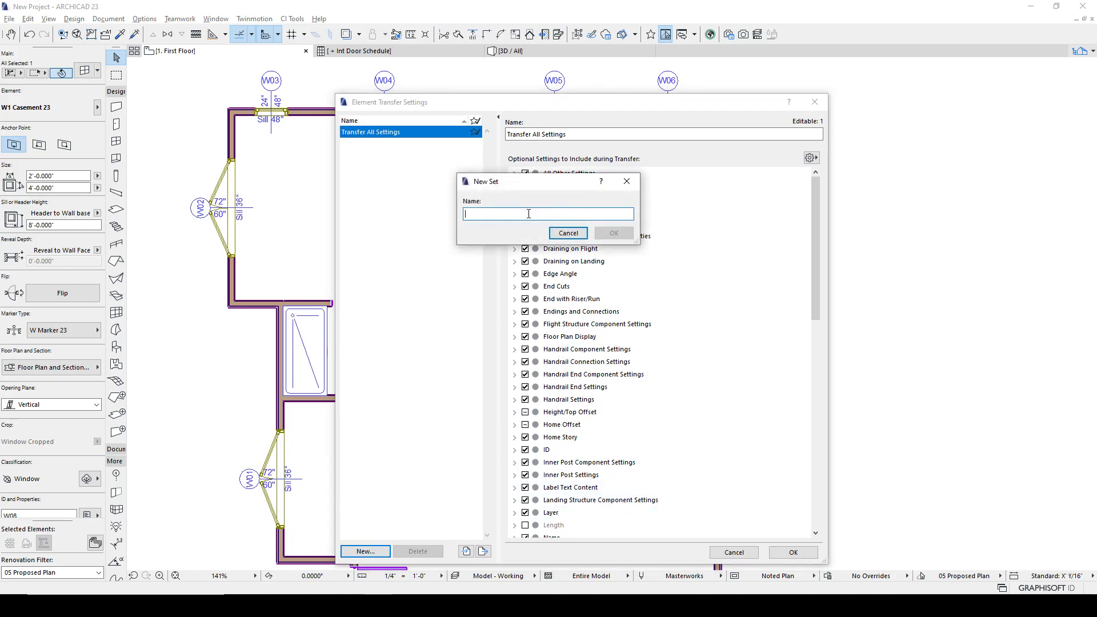
type("Window")
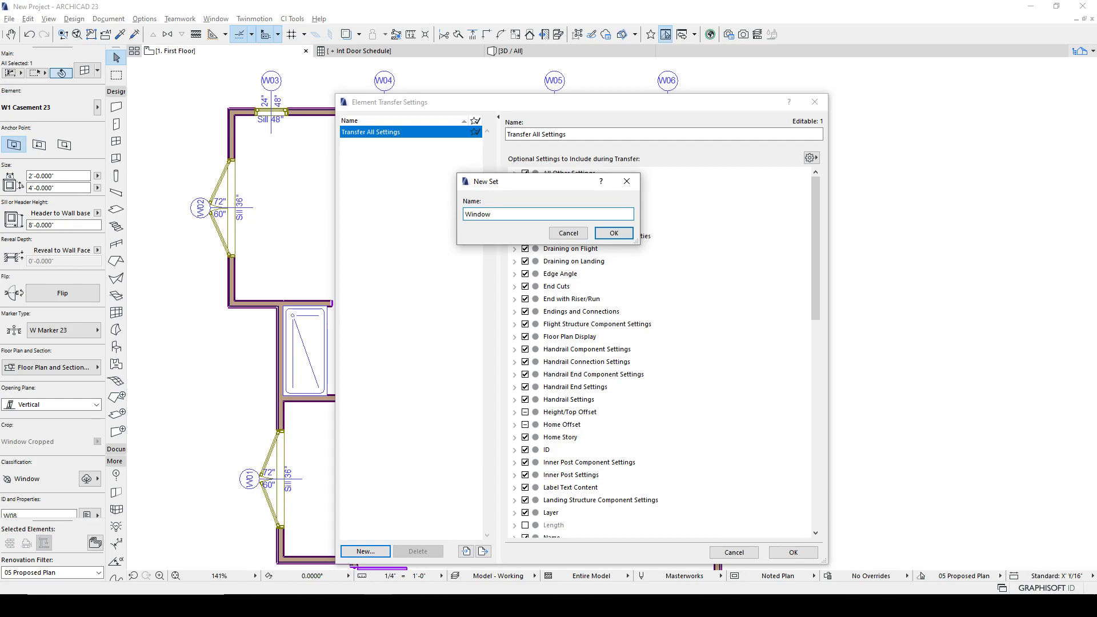
left_click(619, 233)
- Exclude the ID setting from the new Window transfer set's optional settings
double_click(525, 173)
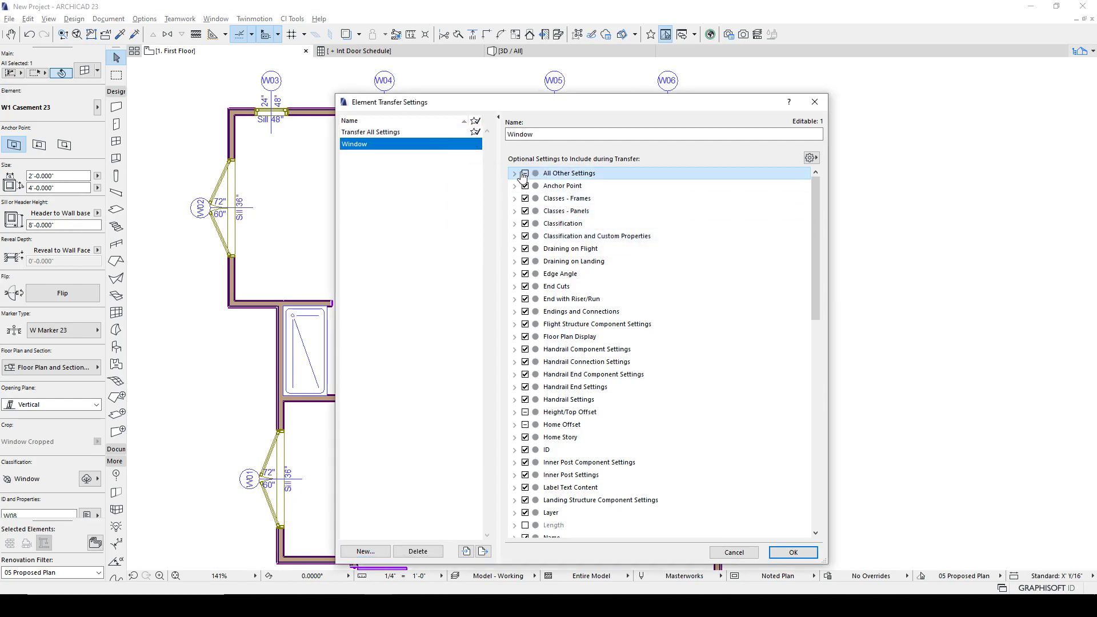
left_click(524, 174)
left_click(515, 173)
left_click_drag(811, 257, 820, 481)
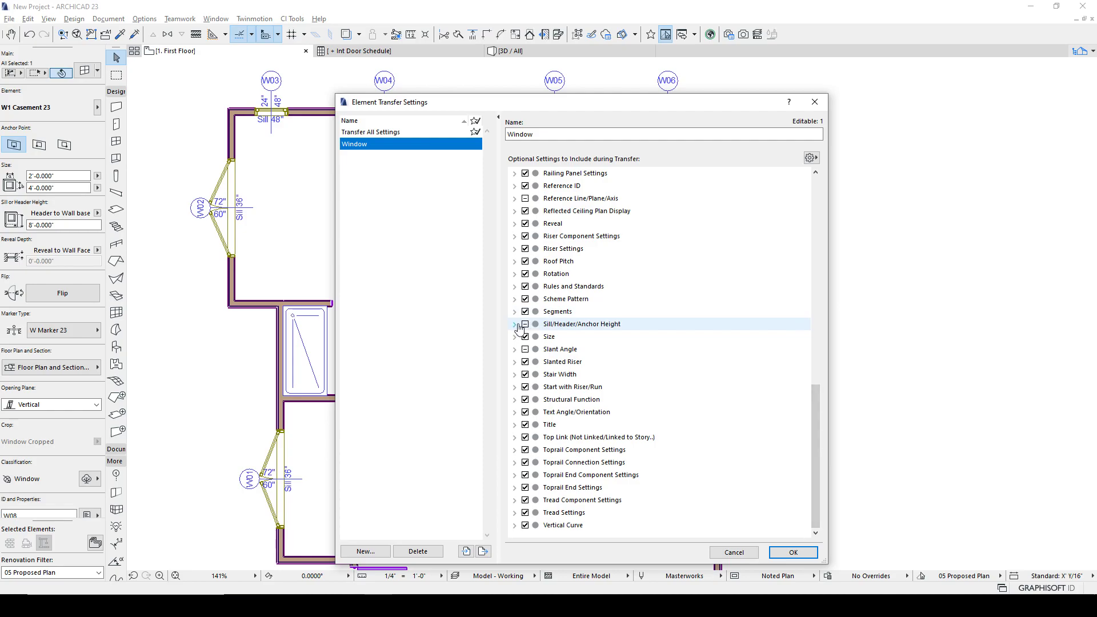
scroll(630, 360, "up", 4)
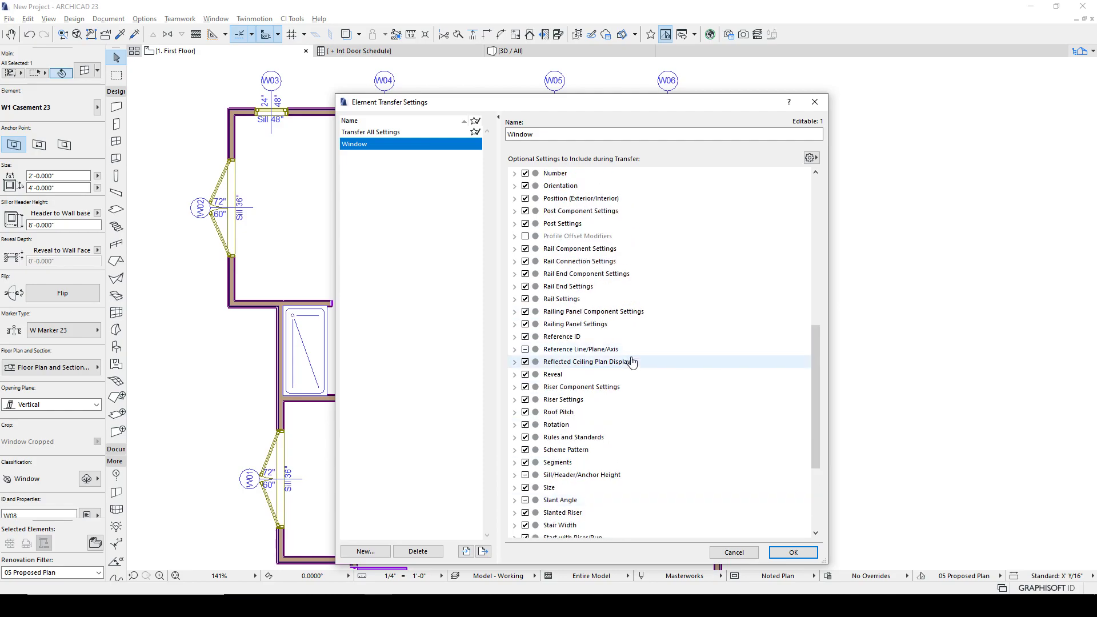
scroll(632, 362, "up", 3)
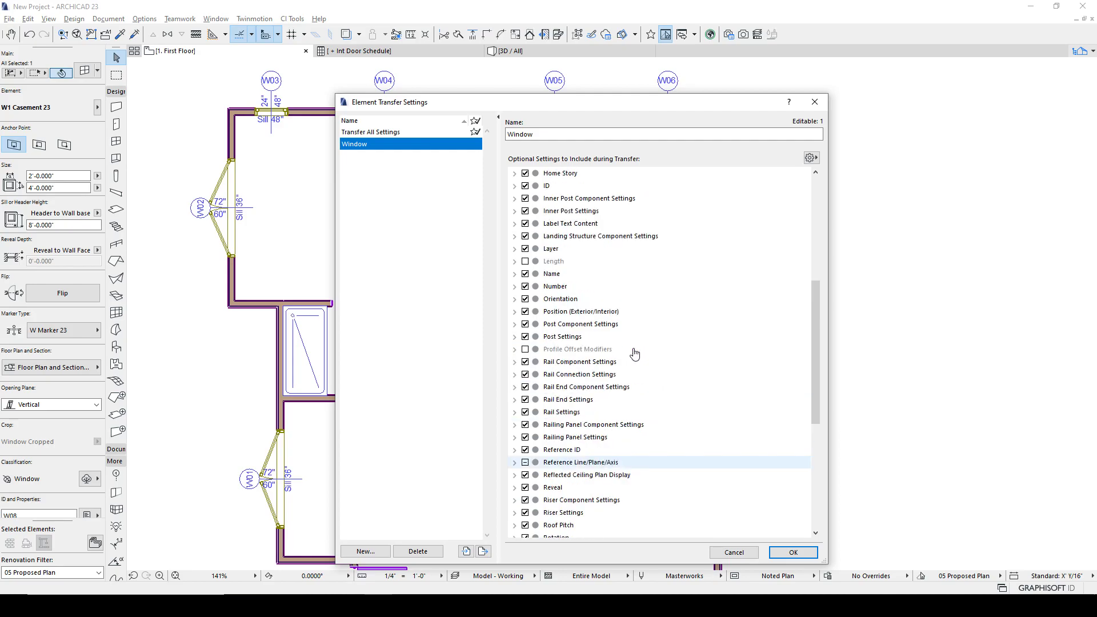
scroll(571, 349, "up", 1)
left_click(525, 223)
left_click(515, 223)
scroll(571, 268, "down", 6)
scroll(588, 280, "up", 4)
scroll(590, 283, "down", 7)
scroll(609, 377, "up", 3)
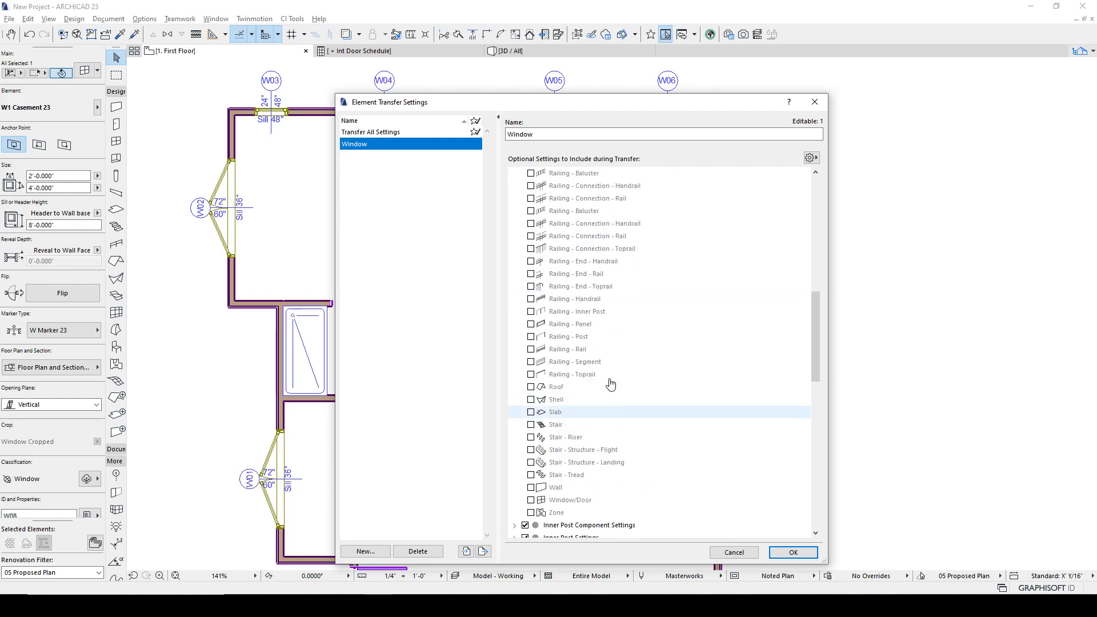
scroll(610, 382, "up", 6)
left_click(514, 173)
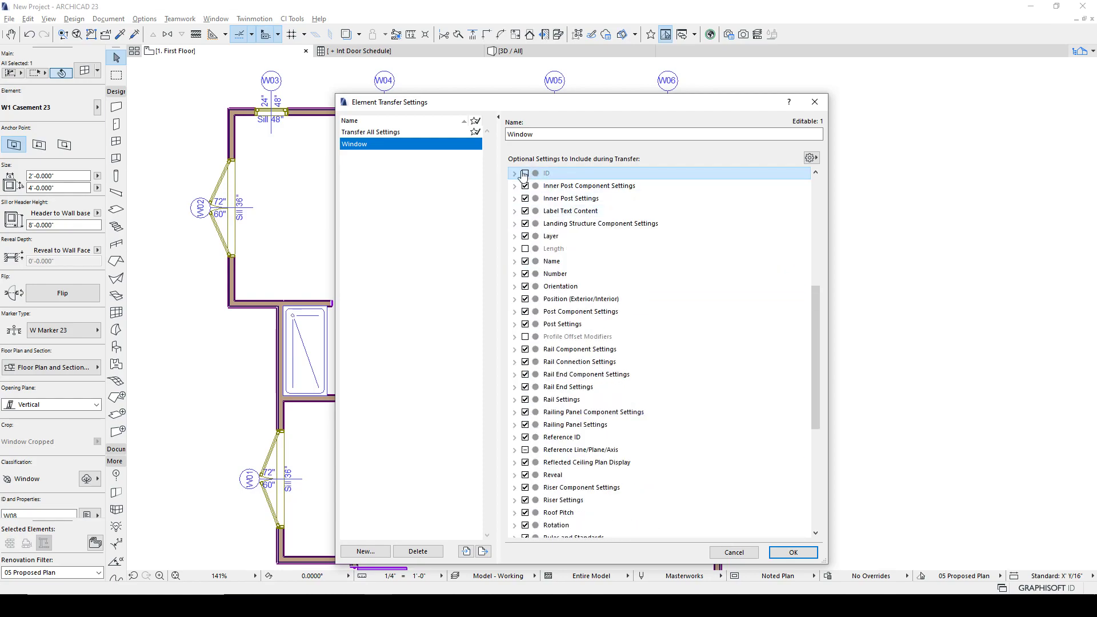
- Rename the transfer set to Not ID and close the Element Transfer Settings
left_click(464, 145)
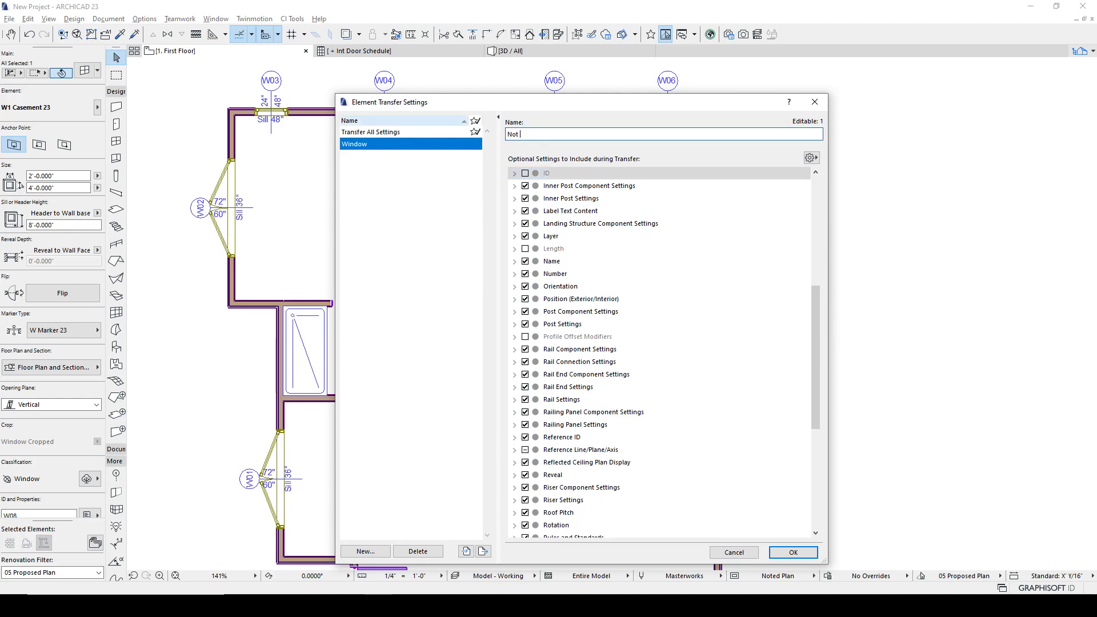
left_click(477, 231)
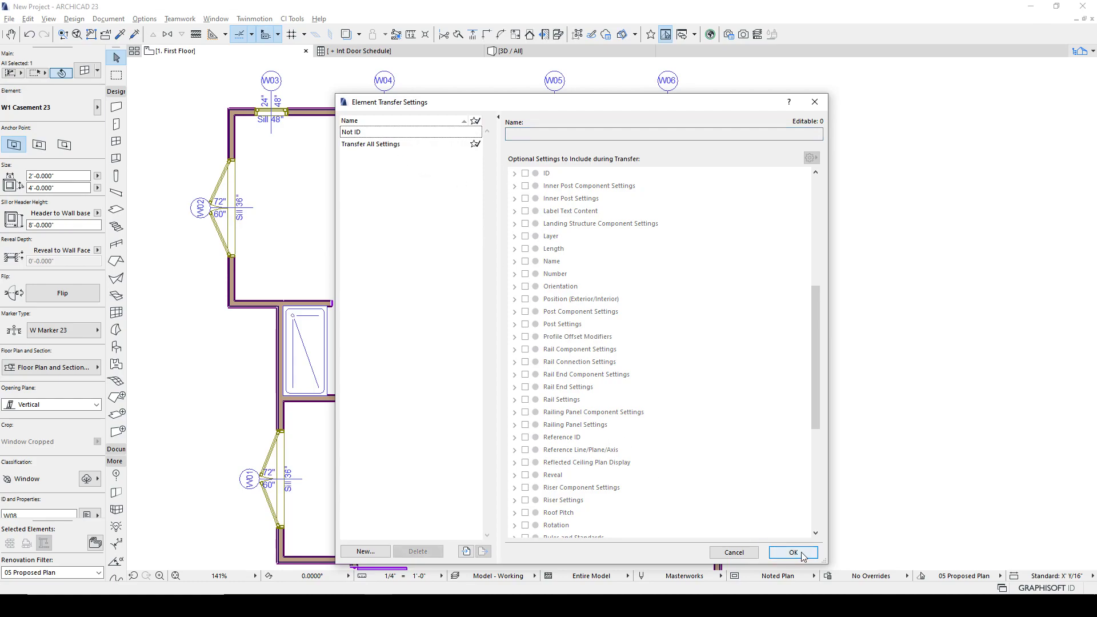
left_click(780, 550)
left_click(766, 331)
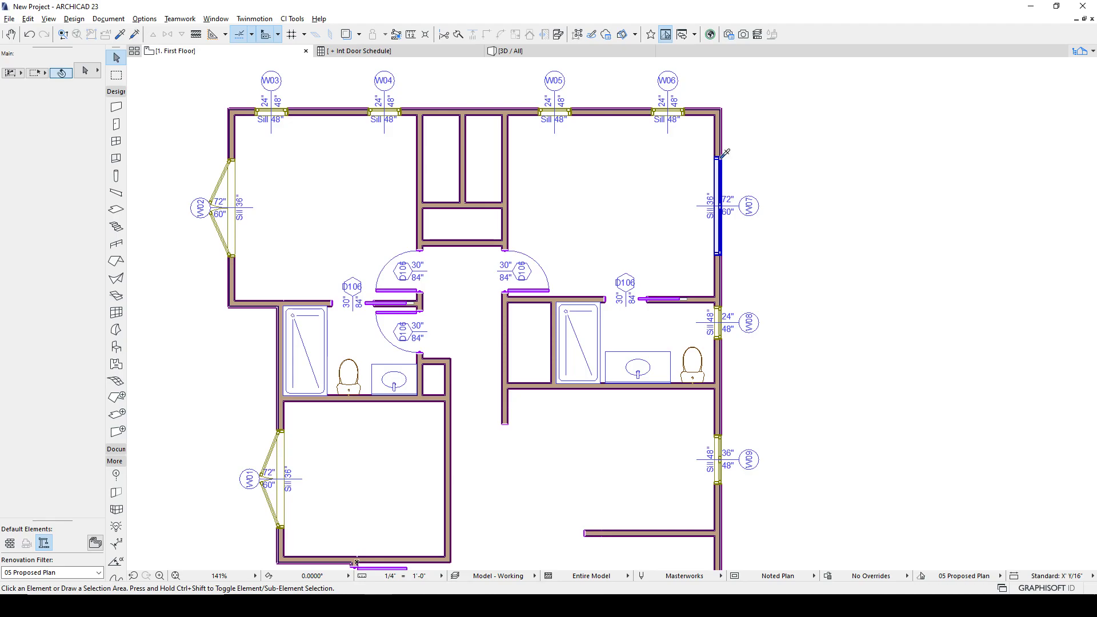
- Try to inject the transfer settings into window W03 on the top wall, undoing the stray window placed
scroll(637, 141, "up", 3)
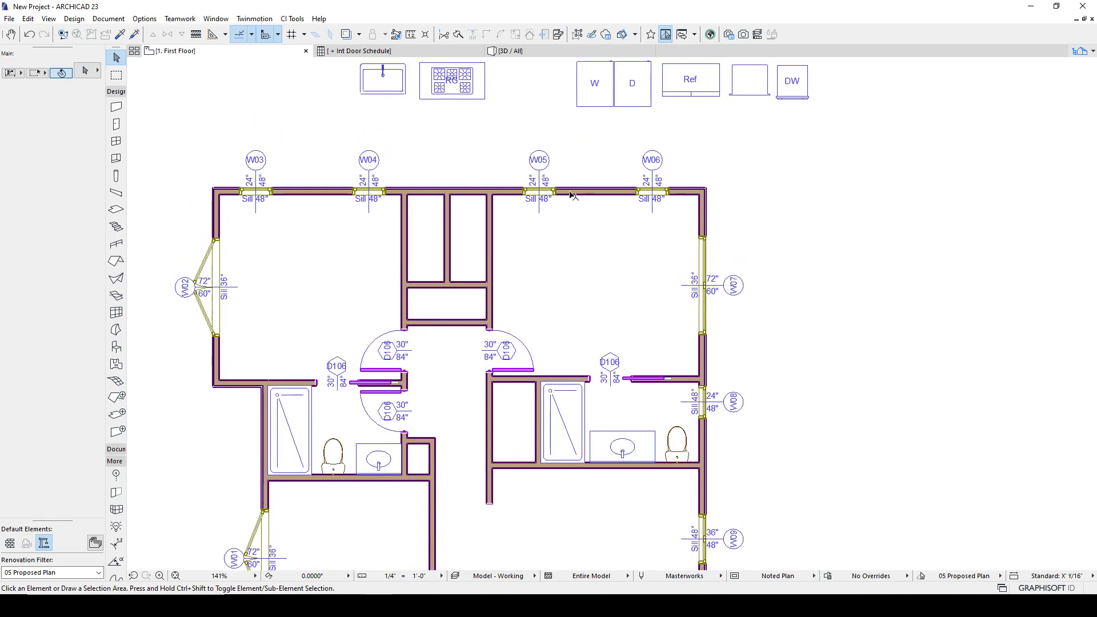
left_click(250, 190)
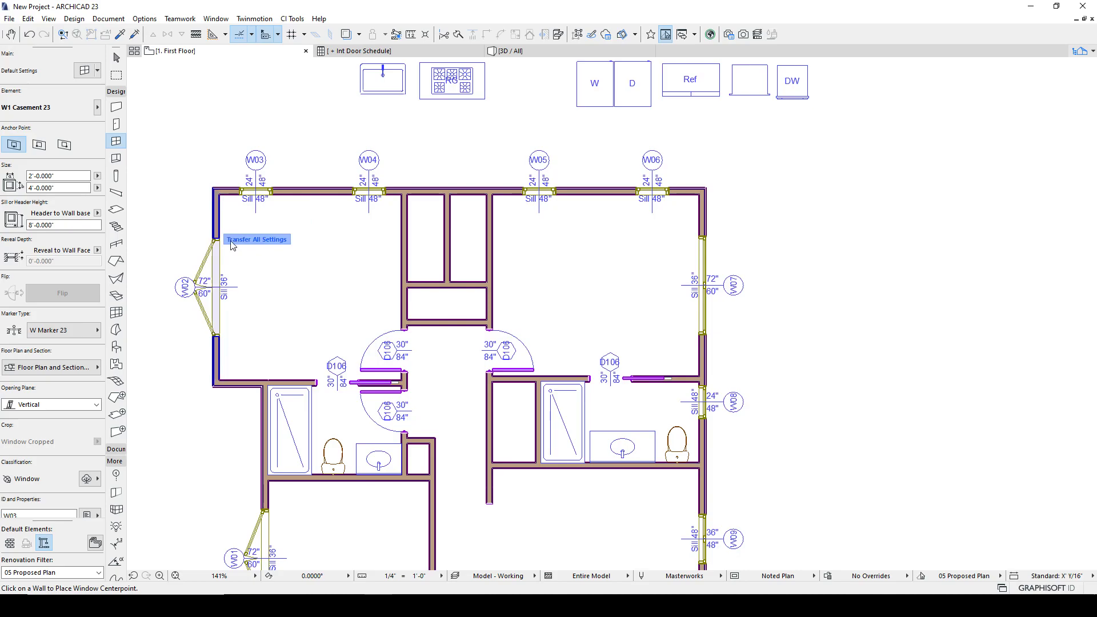
key("Escape")
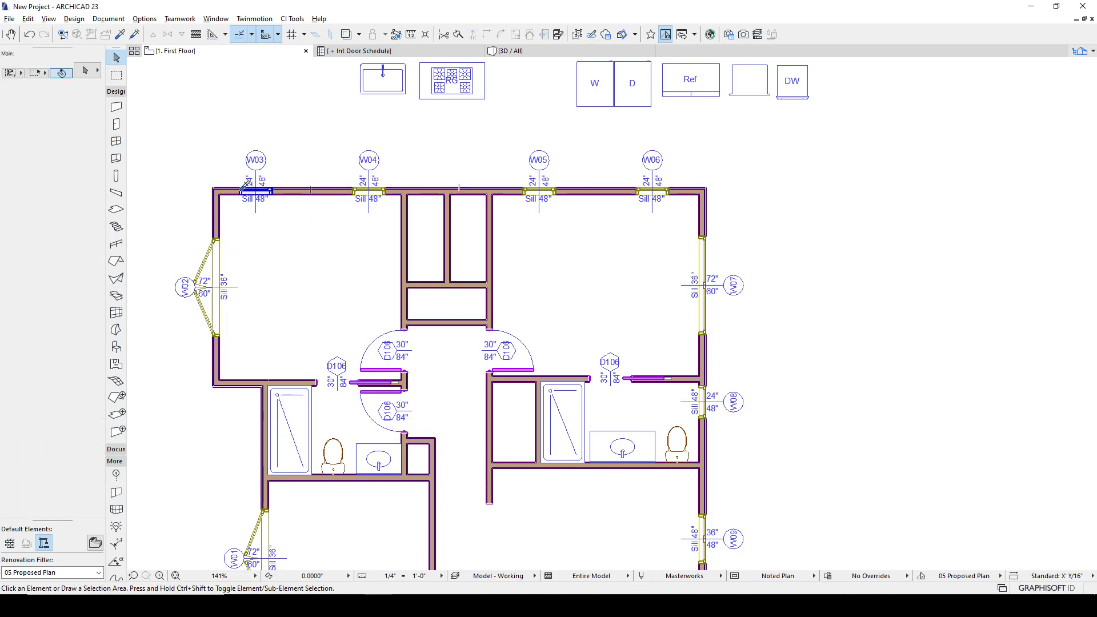
left_click(251, 186, "alt")
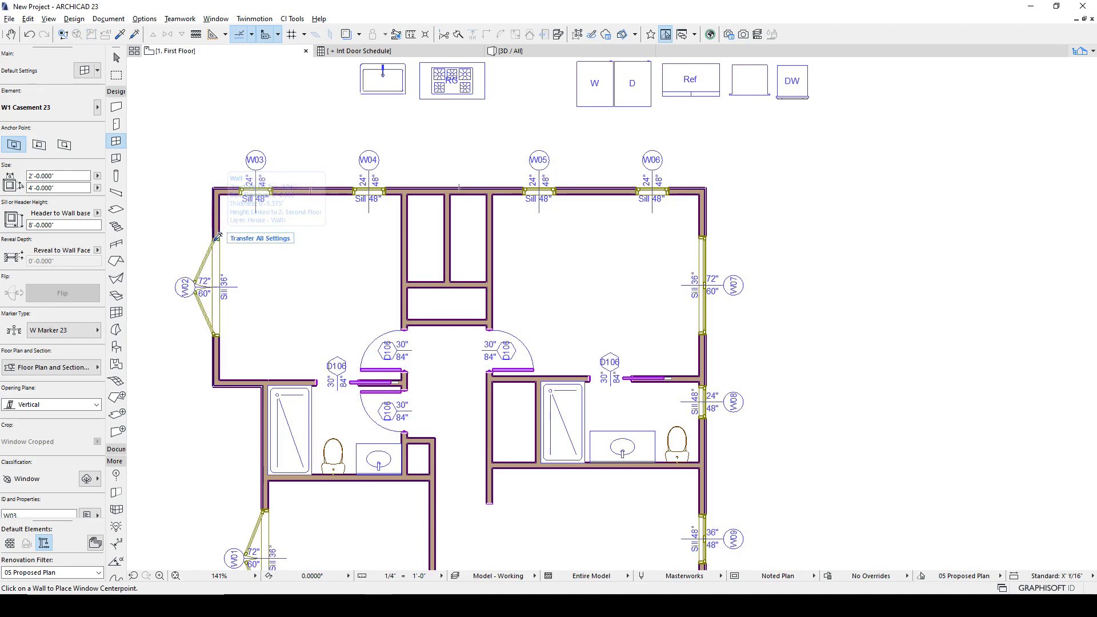
left_click_drag(220, 233, 240, 257, "ctrl+alt")
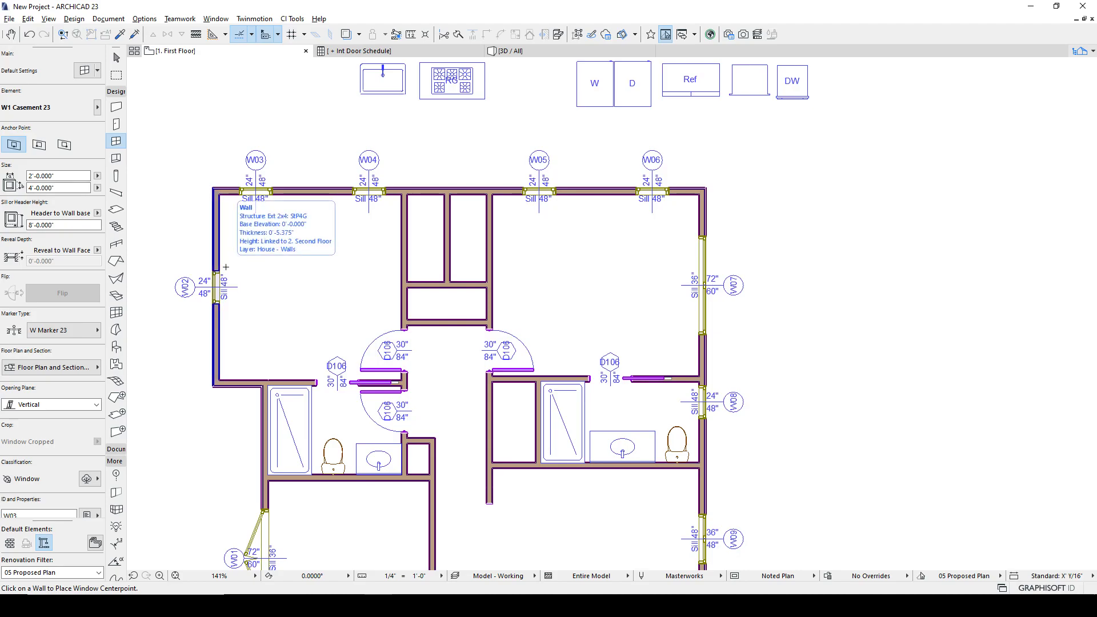
key("ctrl+z")
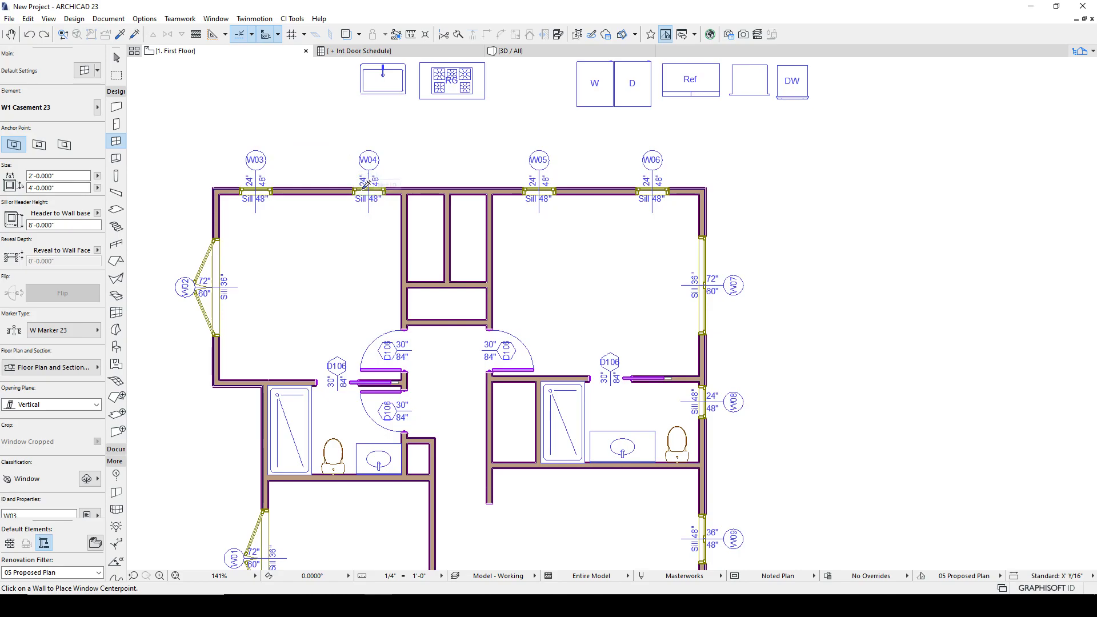
key("Escape")
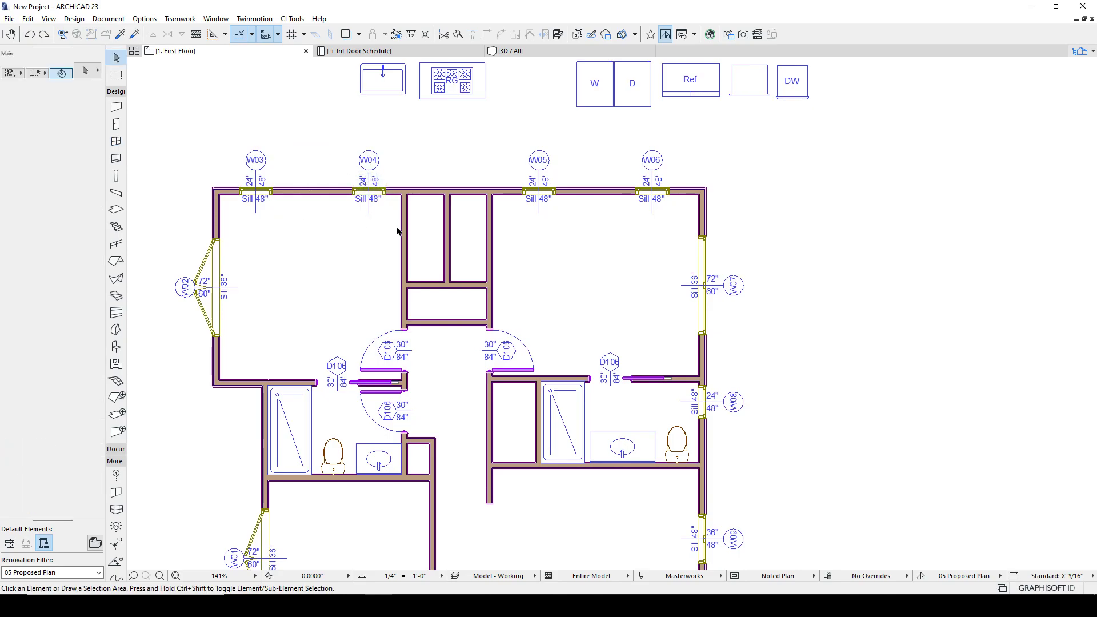
- Select the five doors around the two bathrooms
scroll(394, 223, "down", 4)
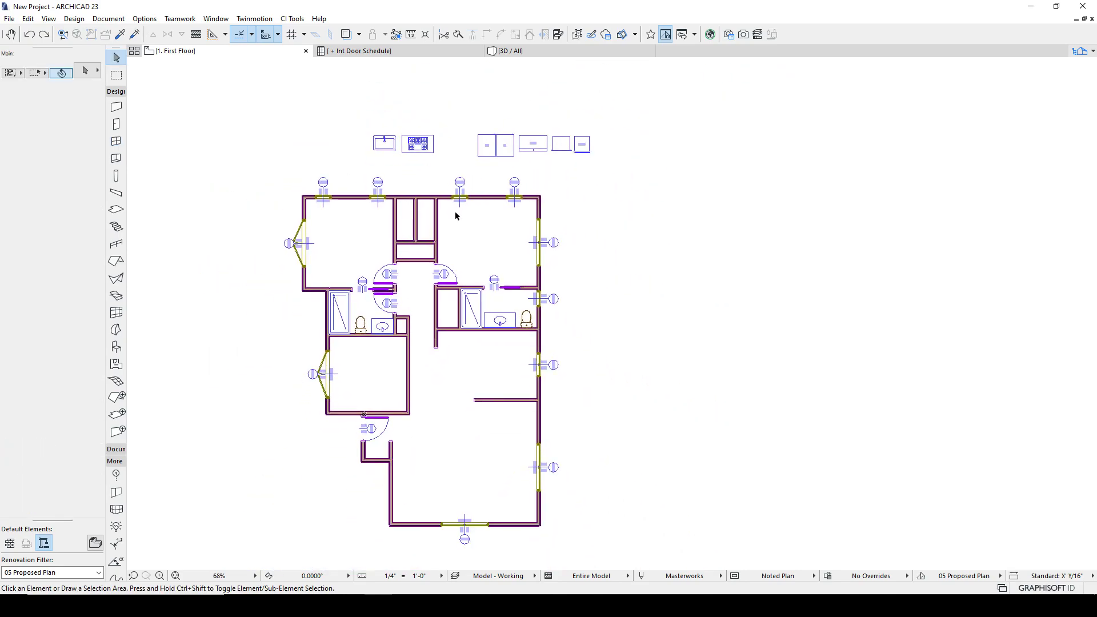
scroll(388, 303, "up", 6)
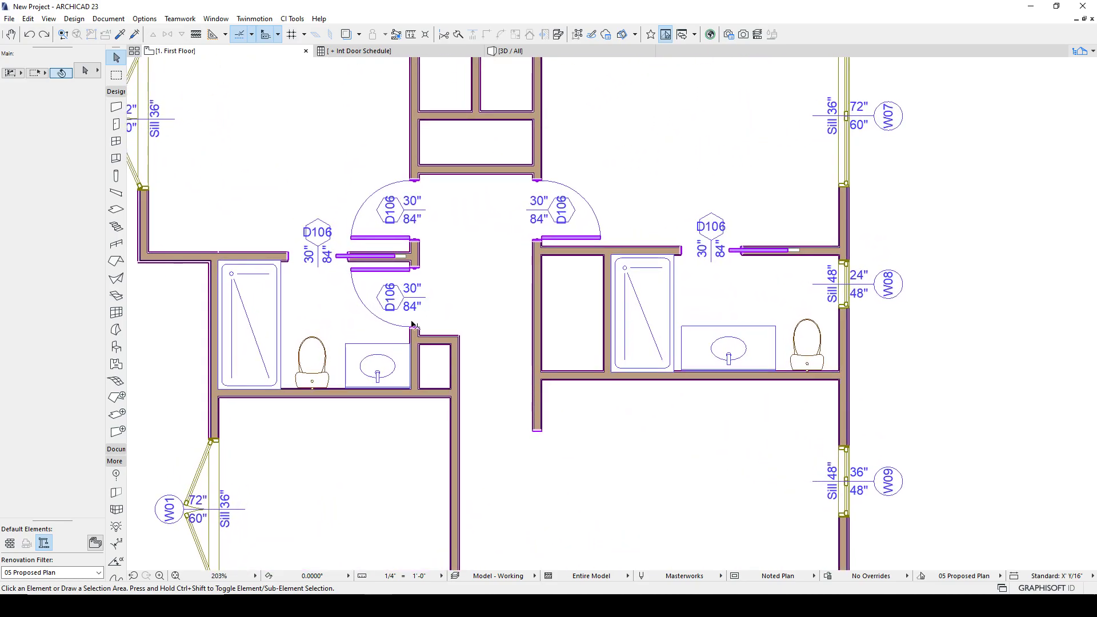
left_click(410, 323)
left_click(370, 250, "shift")
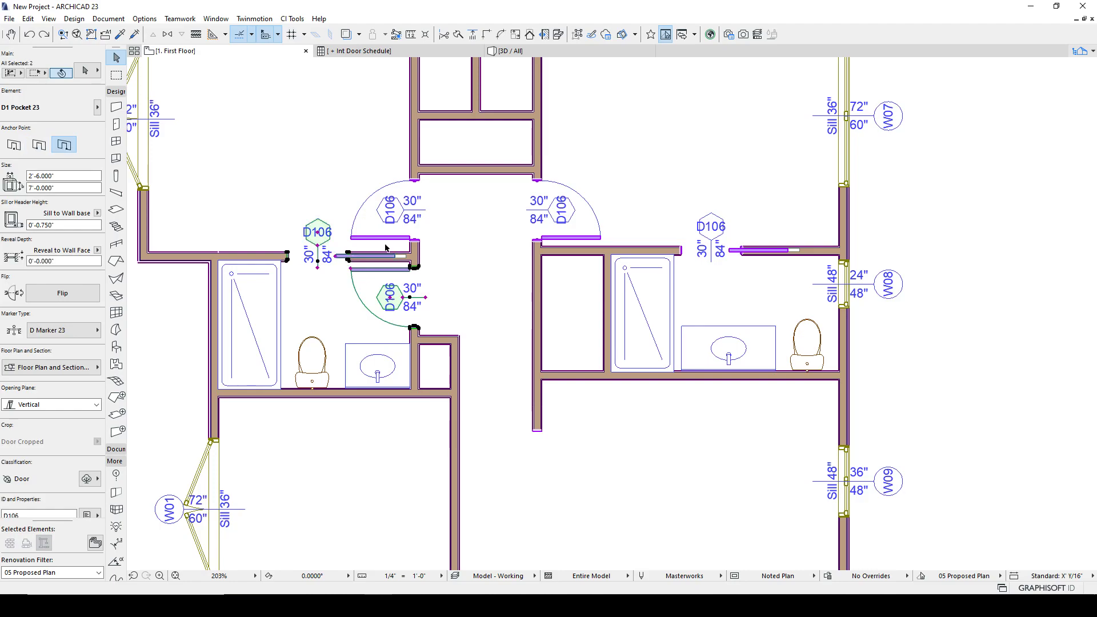
left_click(380, 237, "shift")
left_click(537, 320, "shift")
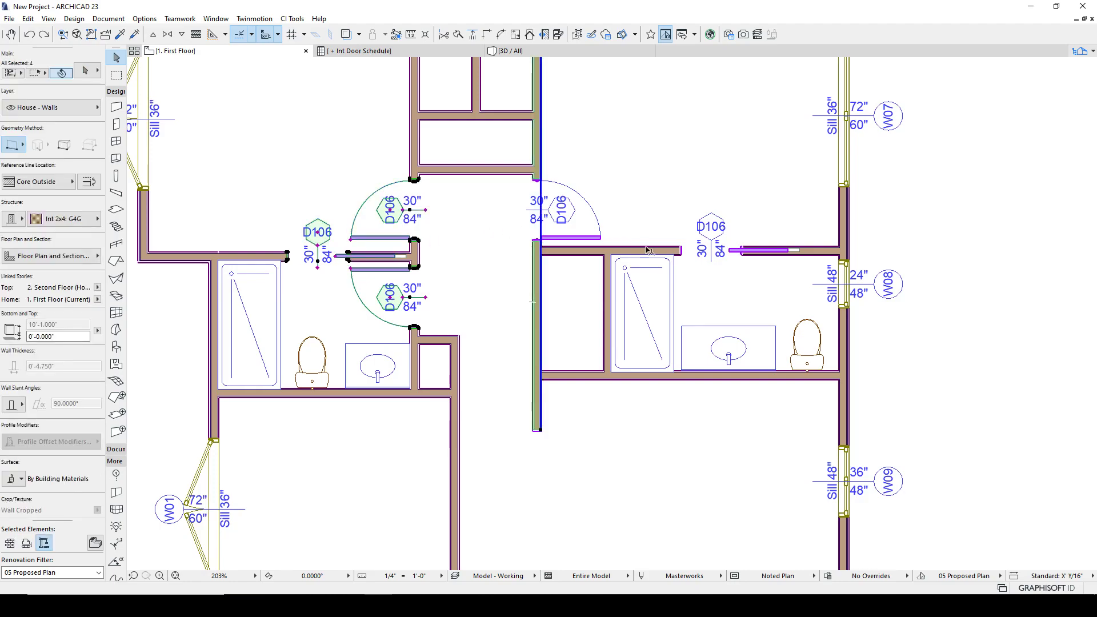
left_click(565, 237, "shift")
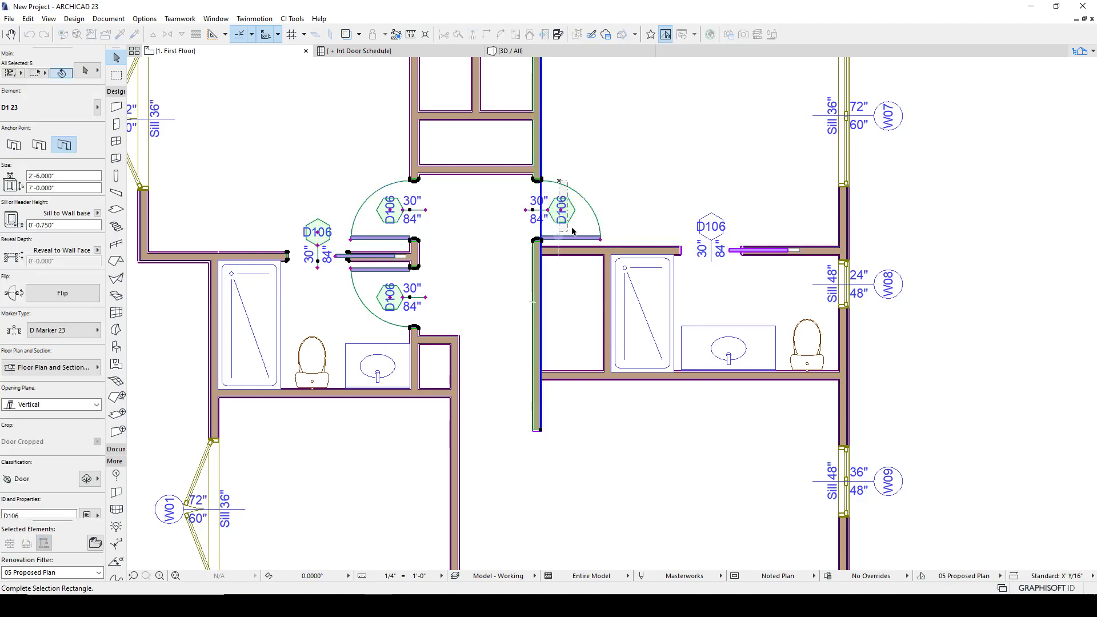
left_click(680, 249, "shift")
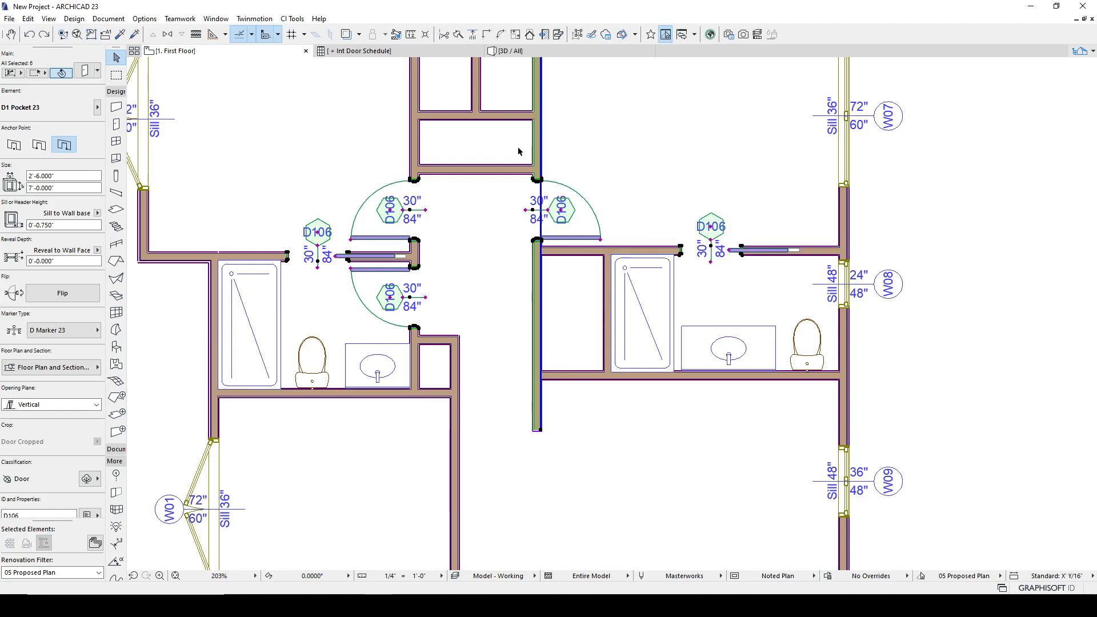
- Renumber the selected doors with the Element ID Manager using text prefix d and a counter starting at 01
left_click(109, 19)
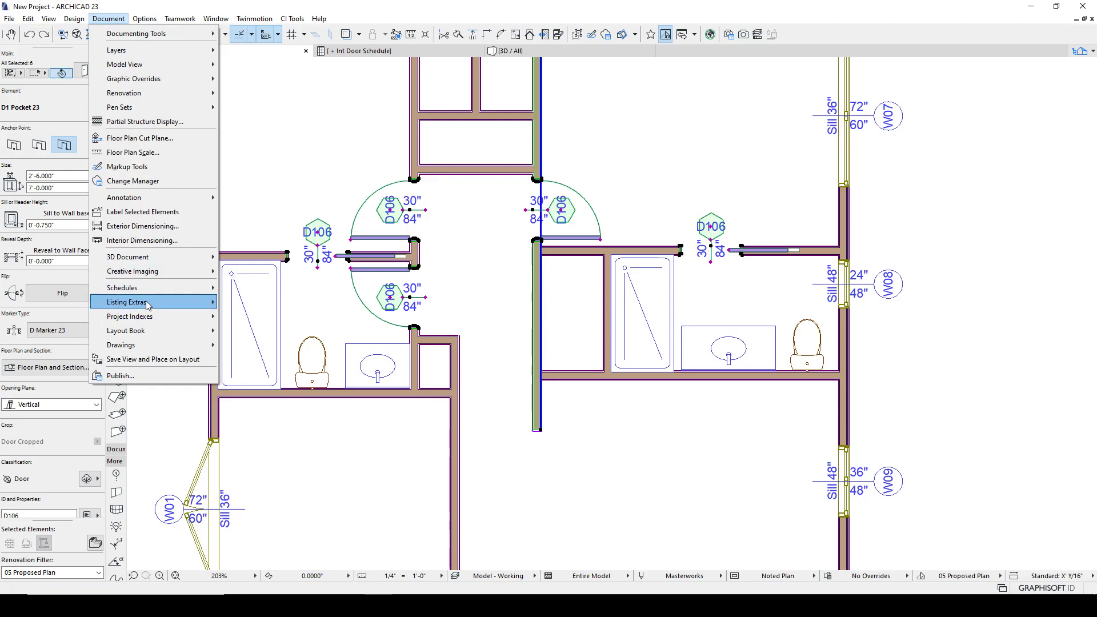
mouse_move(147, 304)
left_click(262, 361)
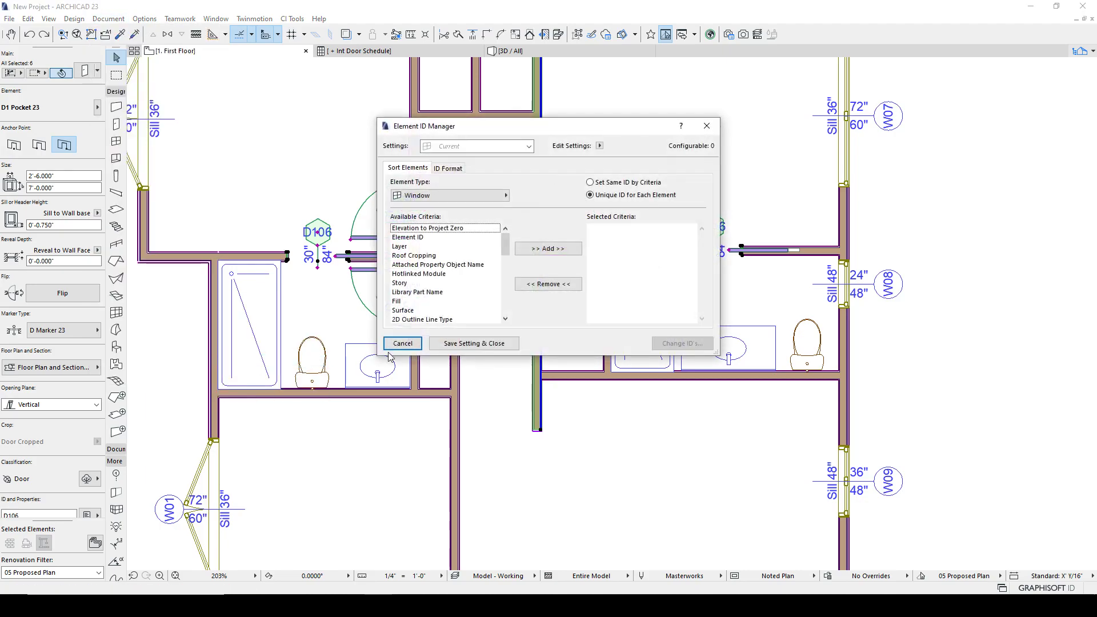
left_click(442, 196)
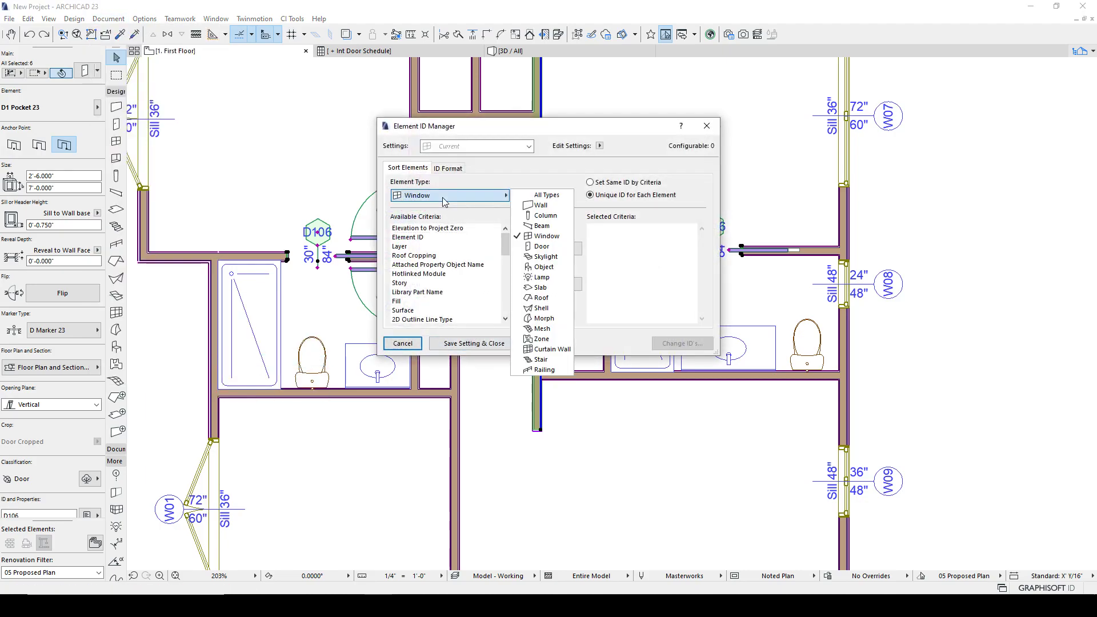
left_click(541, 247)
left_click(448, 167)
double_click(591, 259)
type("d")
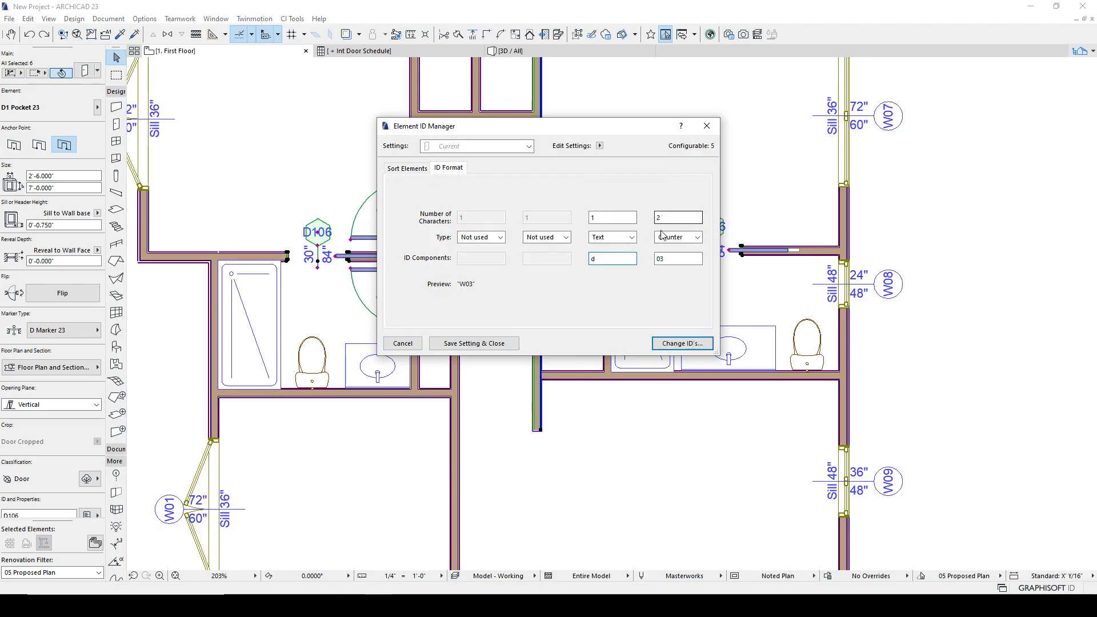
key("Tab")
type("01")
left_click(681, 343)
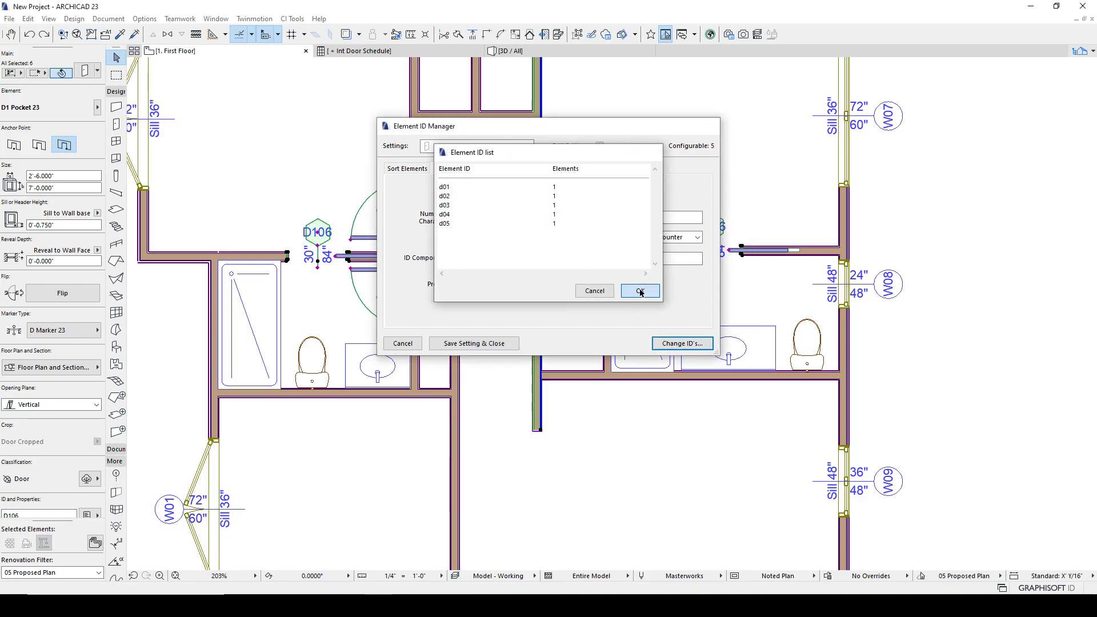
left_click(640, 291)
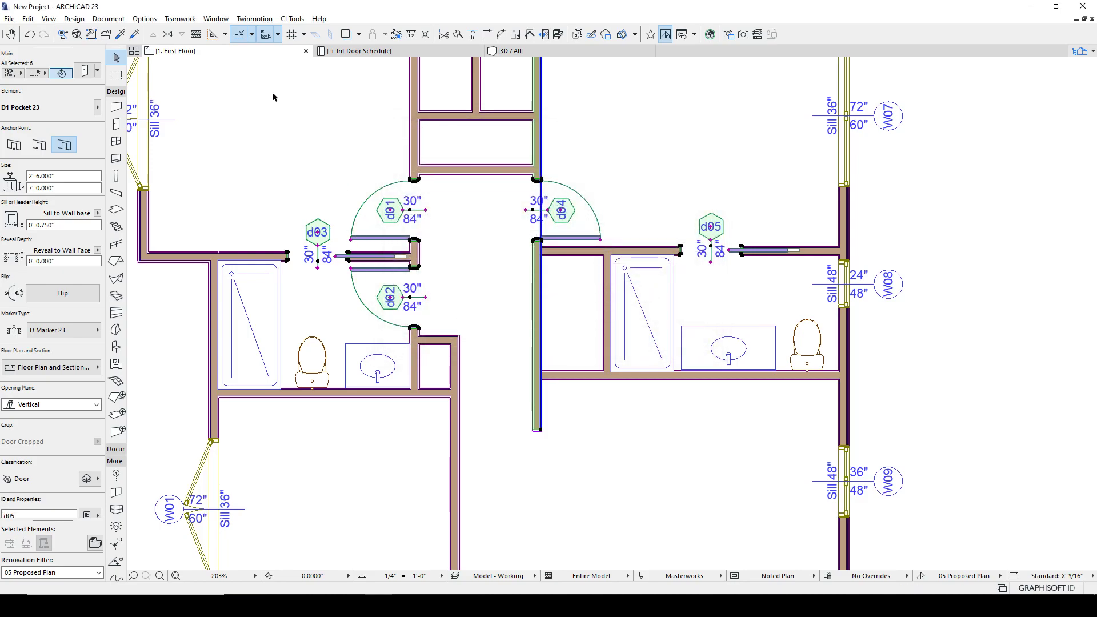
- Renumber the doors again in the Element ID Manager with the text prefix changed to uppercase D
left_click(108, 19)
mouse_move(134, 308)
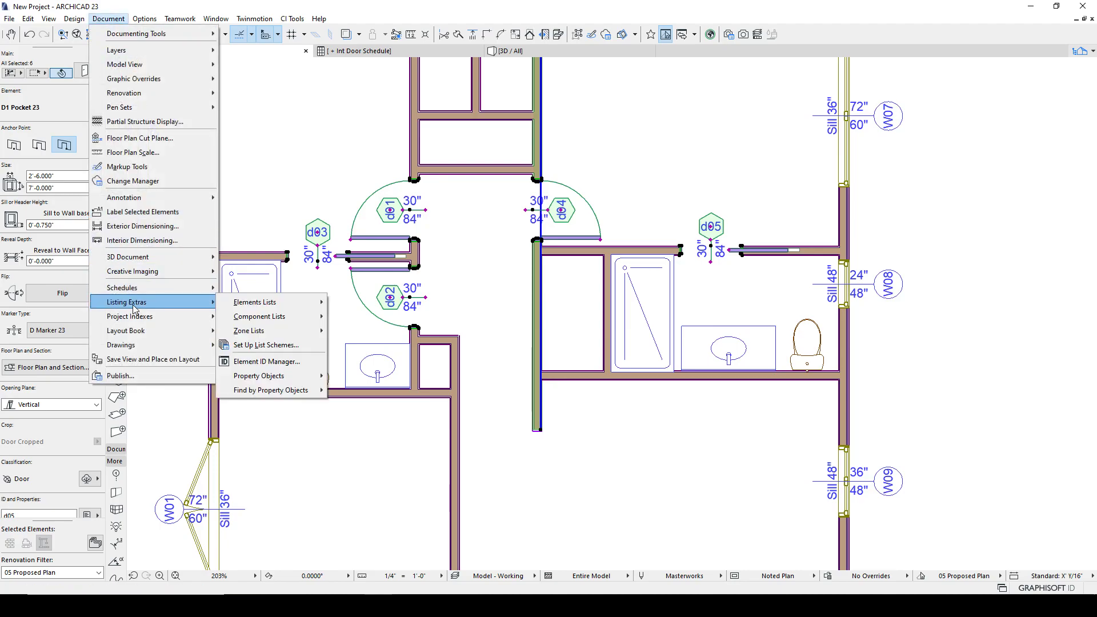
left_click(267, 361)
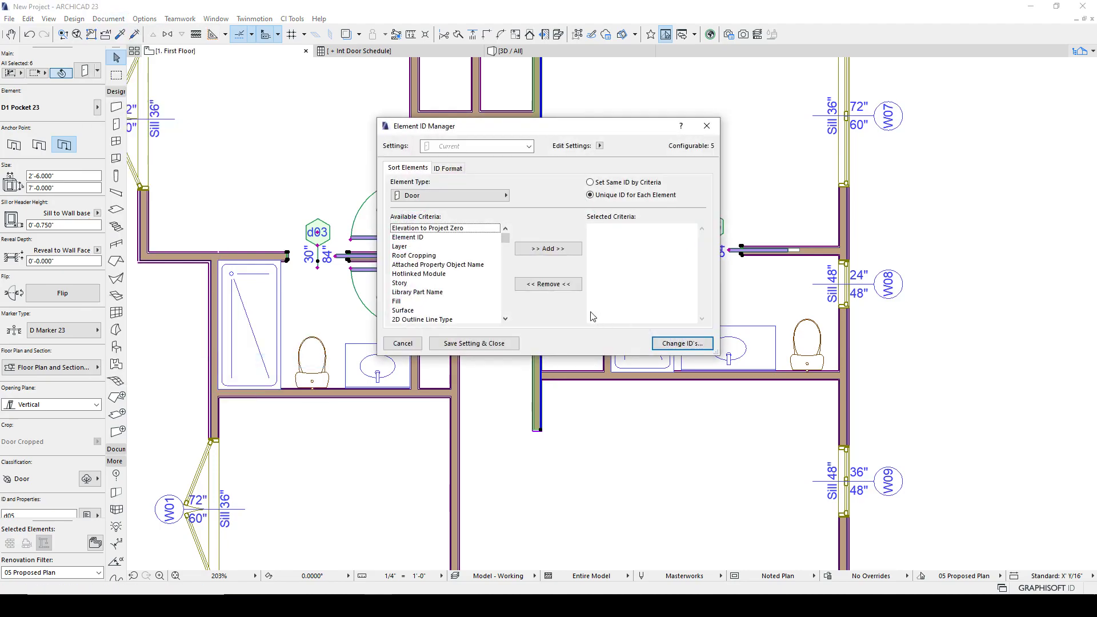
left_click(447, 168)
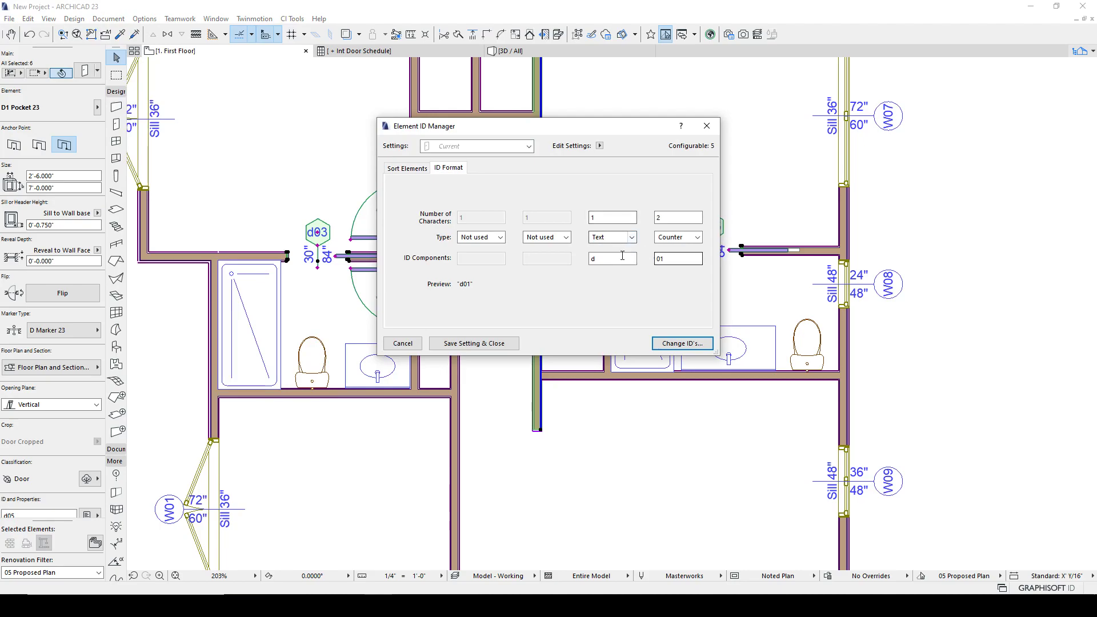
type("d")
left_click(700, 344)
left_click(657, 292)
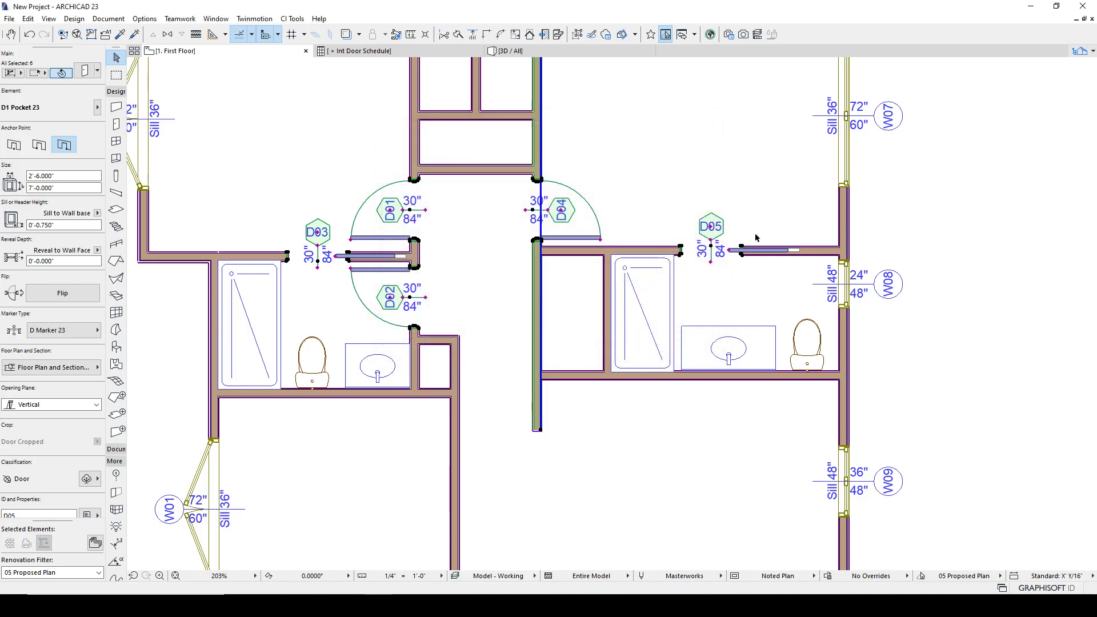
left_click(534, 464)
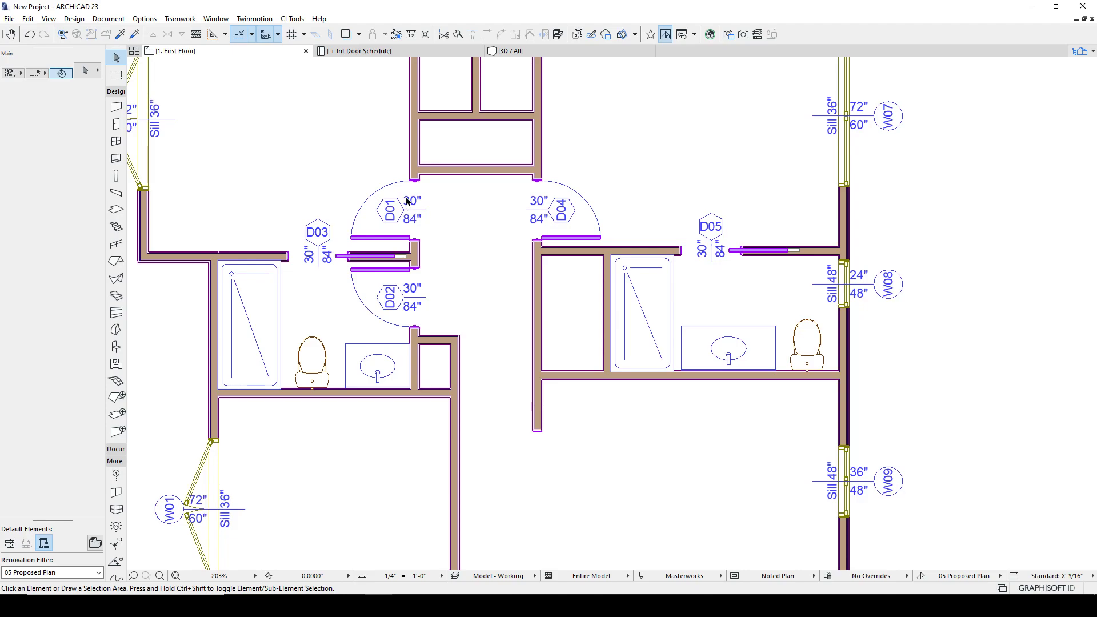
left_click(426, 187)
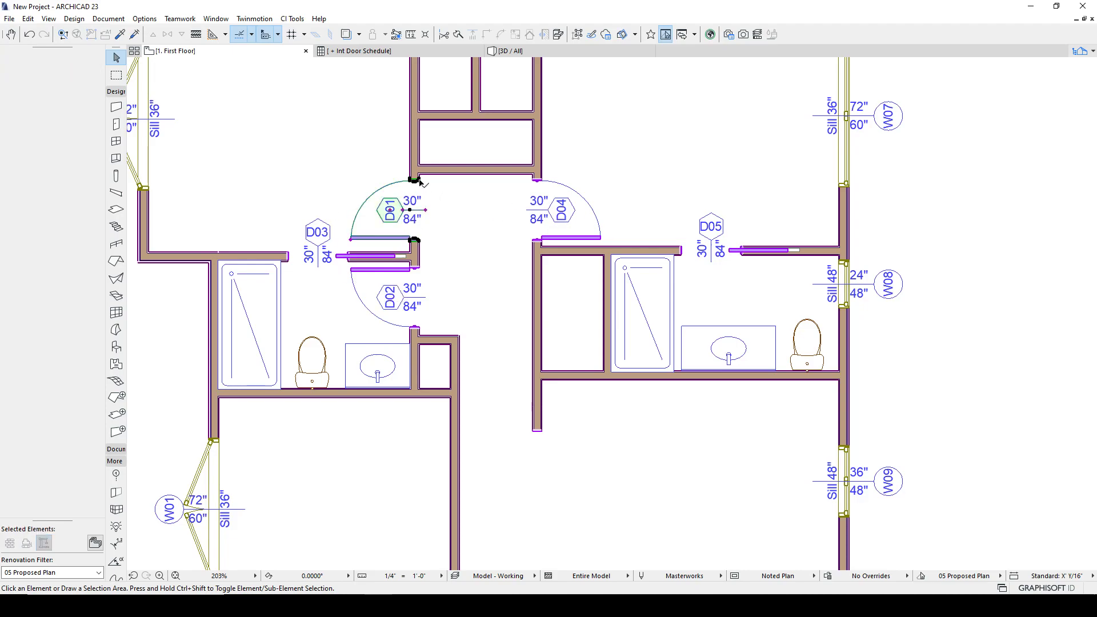
- Select the five bathroom doors and set their marker to show the Element ID only
left_click(412, 268, "shift")
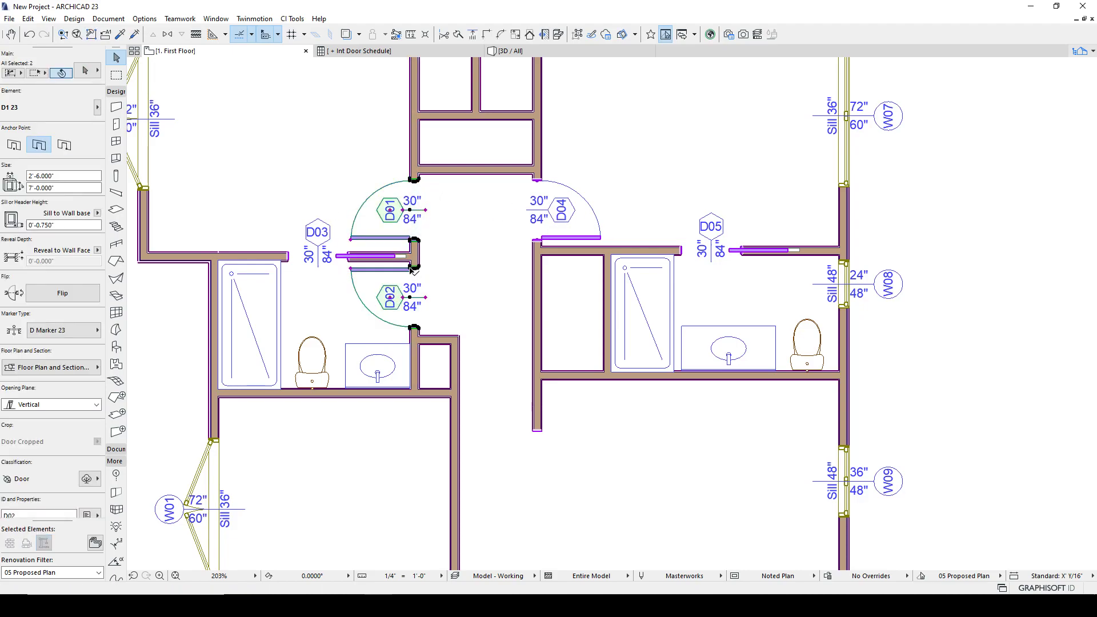
left_click(347, 263, "shift")
left_click(569, 238, "shift")
left_click(681, 249, "shift")
left_click(86, 70)
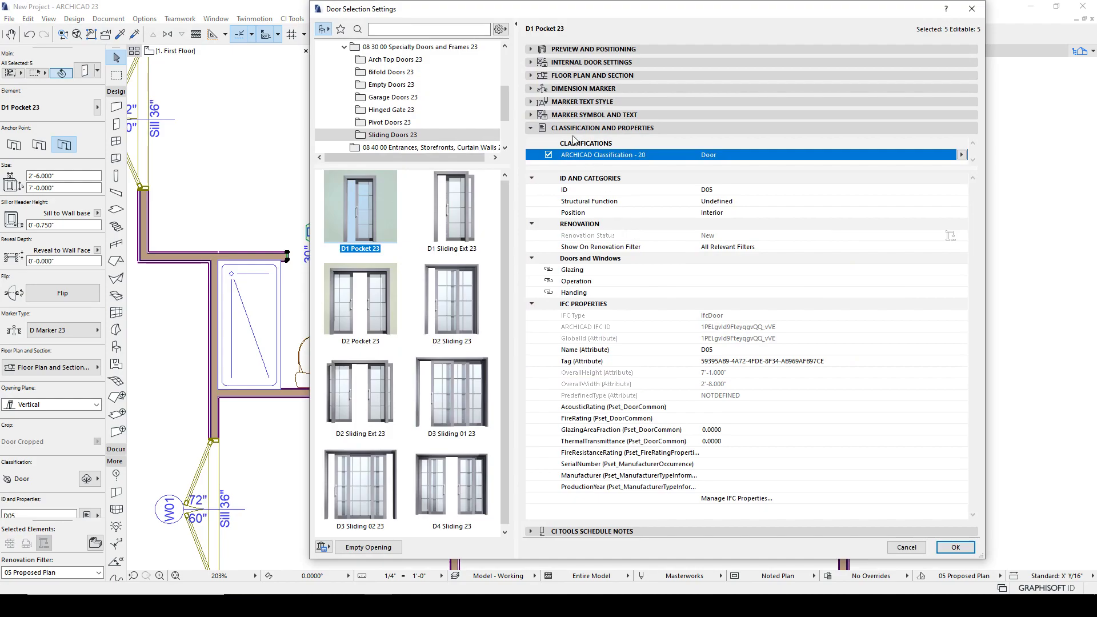
left_click(531, 102)
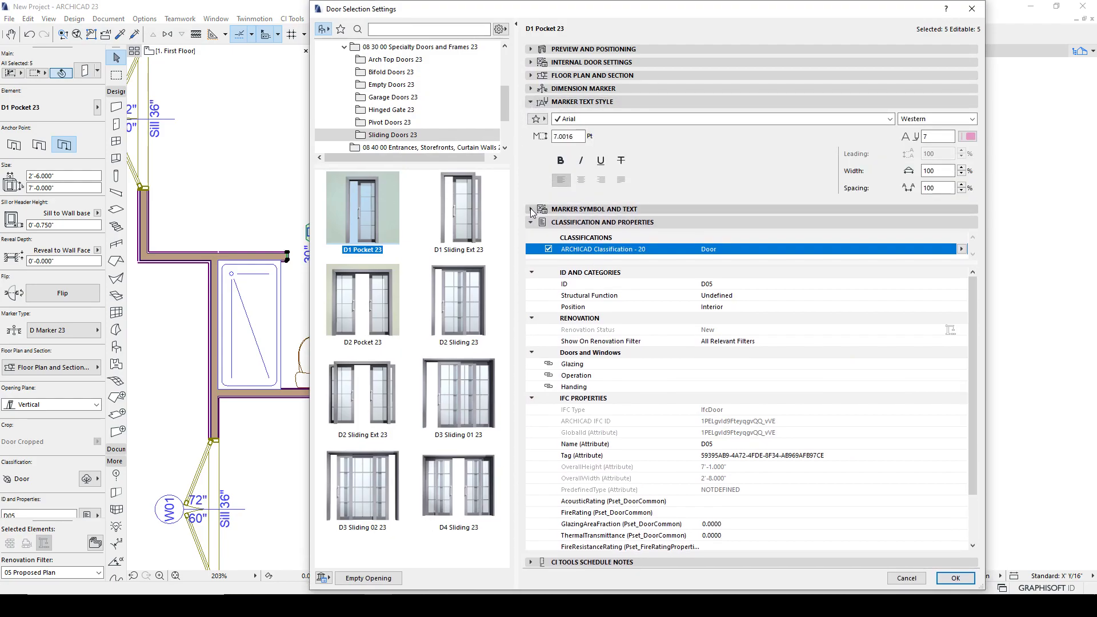
left_click(531, 210)
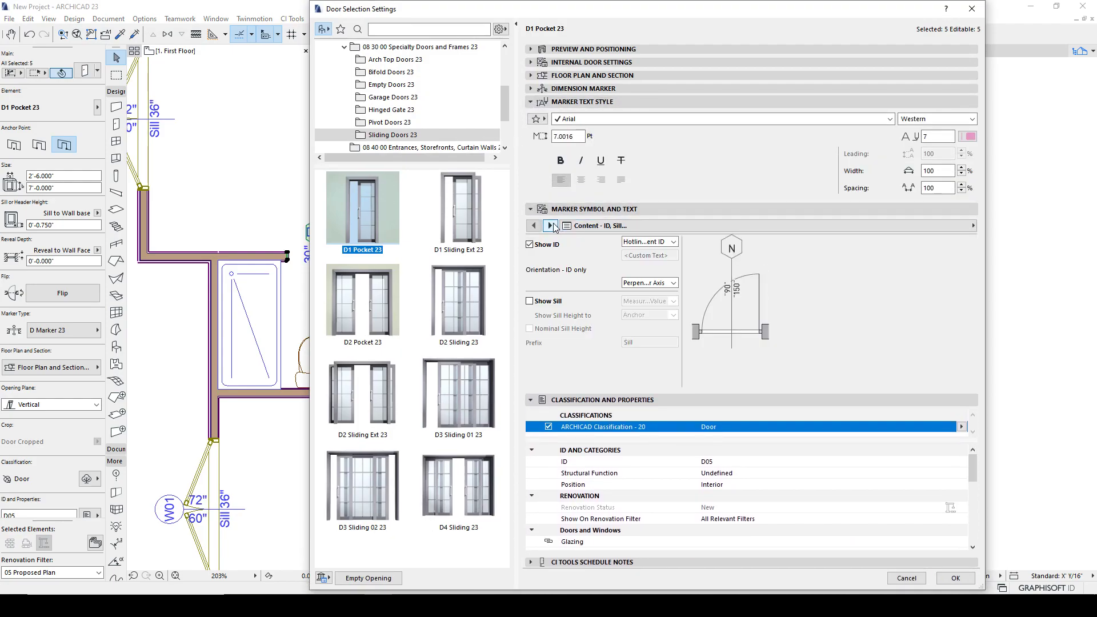
left_click(649, 242)
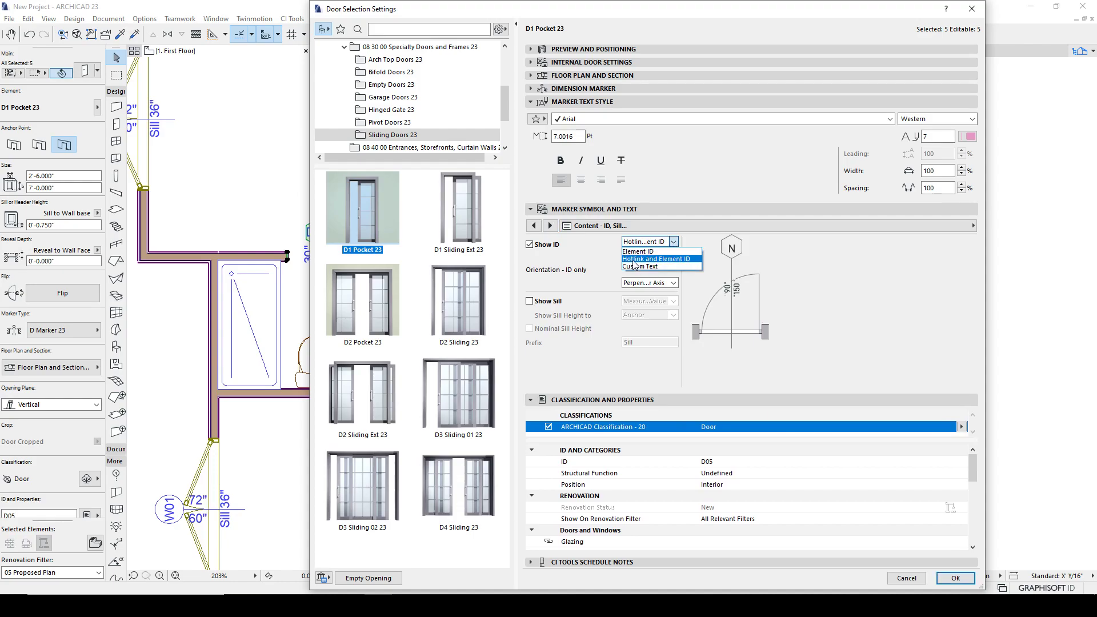
left_click(638, 251)
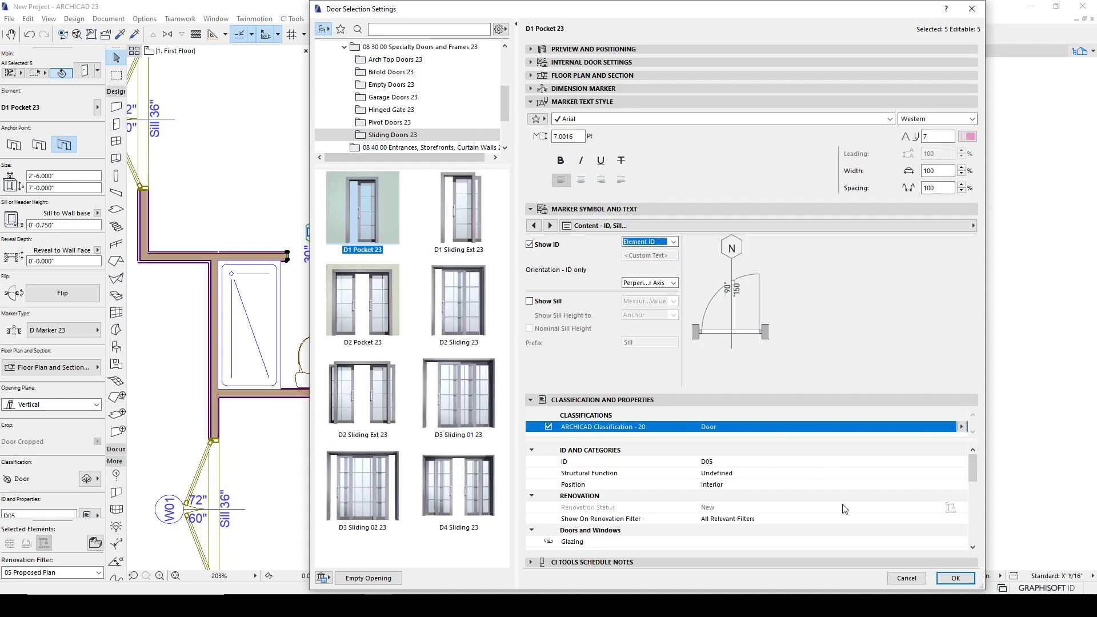
left_click(955, 578)
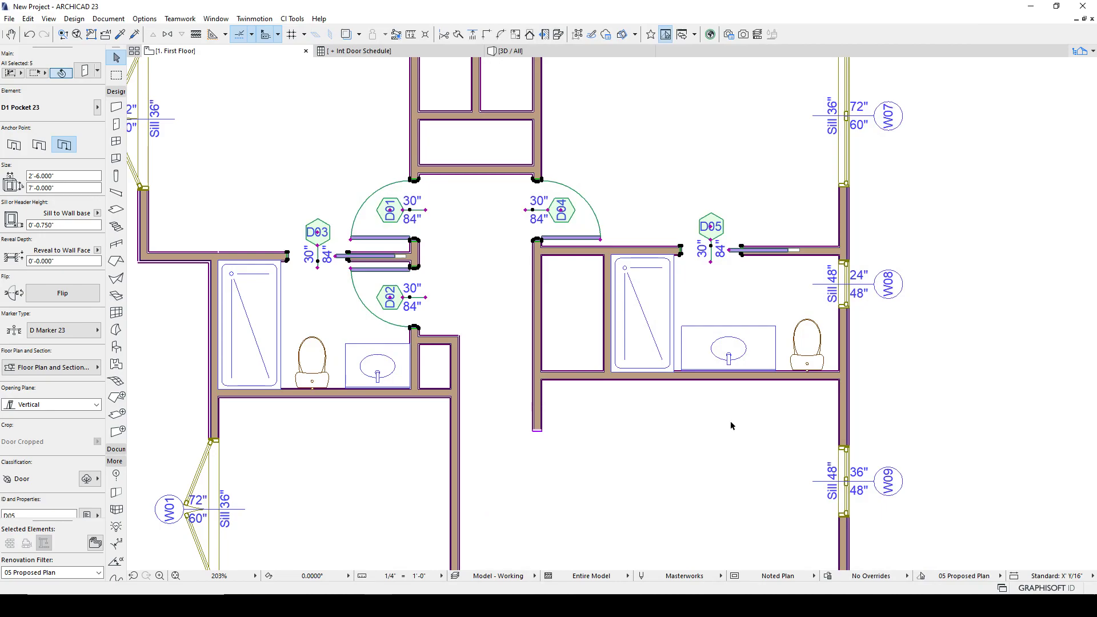
- Reselect the five bathroom doors in a new order and renumber them with the Element ID Manager's D counter format
scroll(482, 346, "down", 1)
scroll(425, 253, "up", 2)
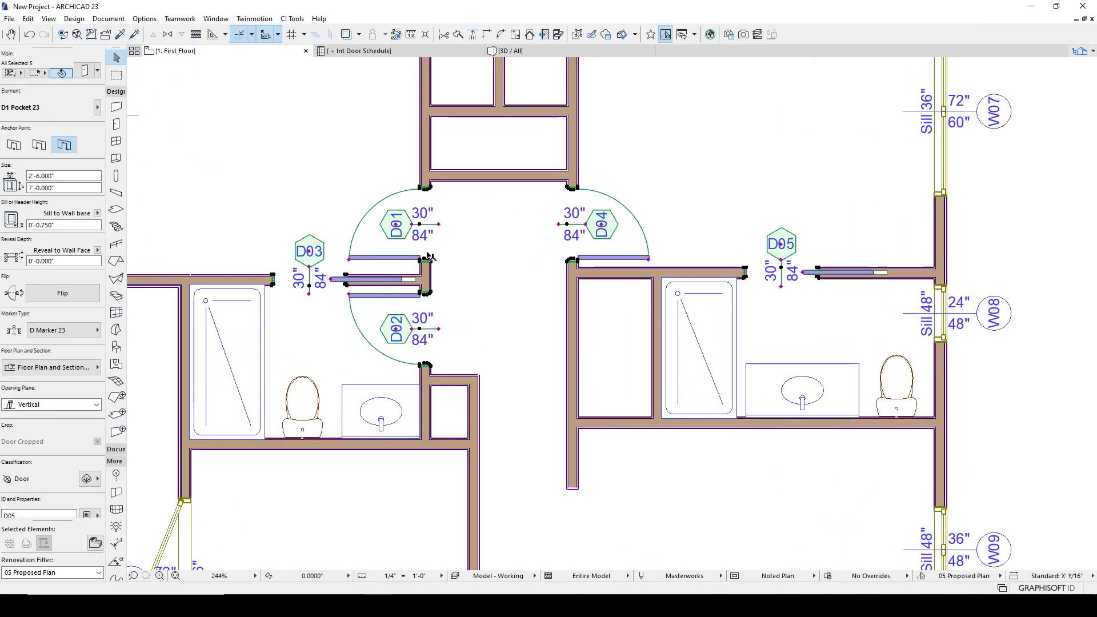
left_click(380, 177)
left_click(431, 296)
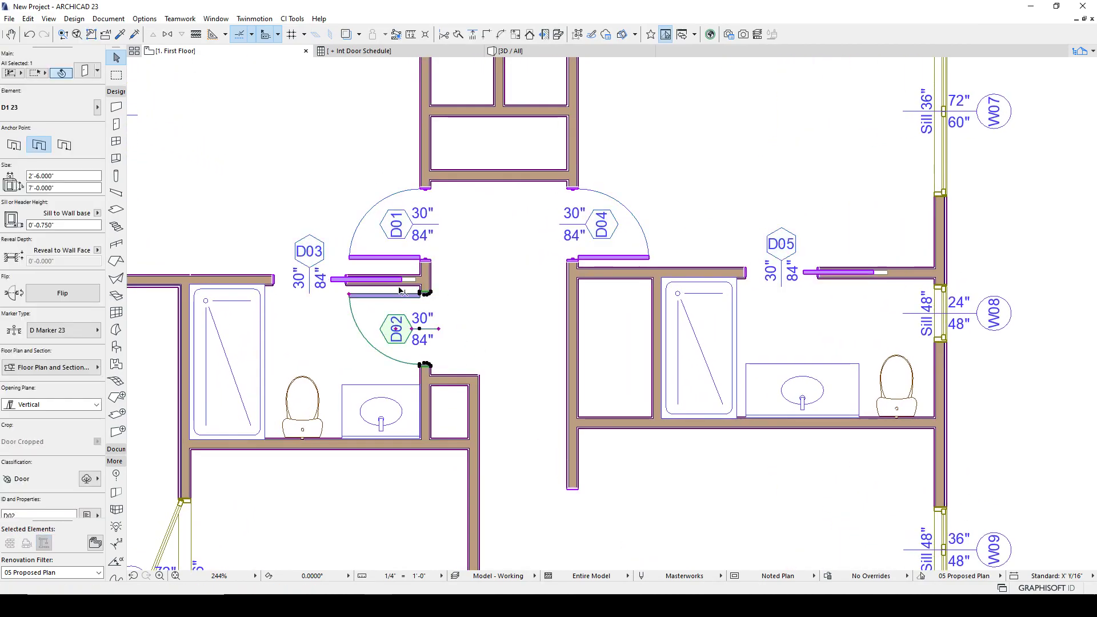
left_click(346, 278, "alt")
left_click(424, 293, "shift")
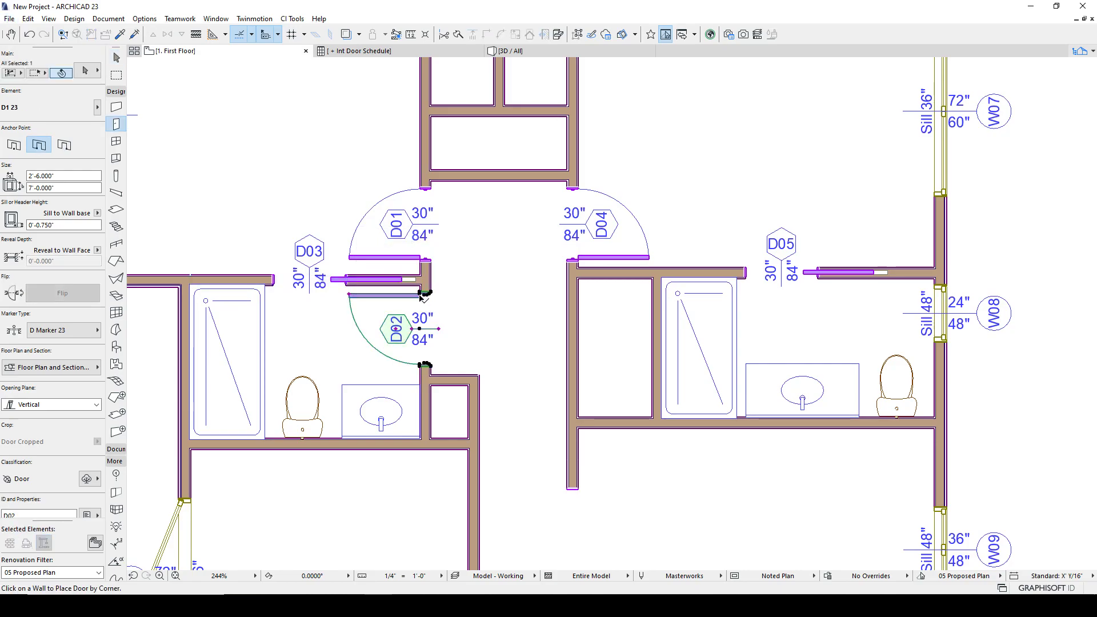
left_click(347, 280, "shift")
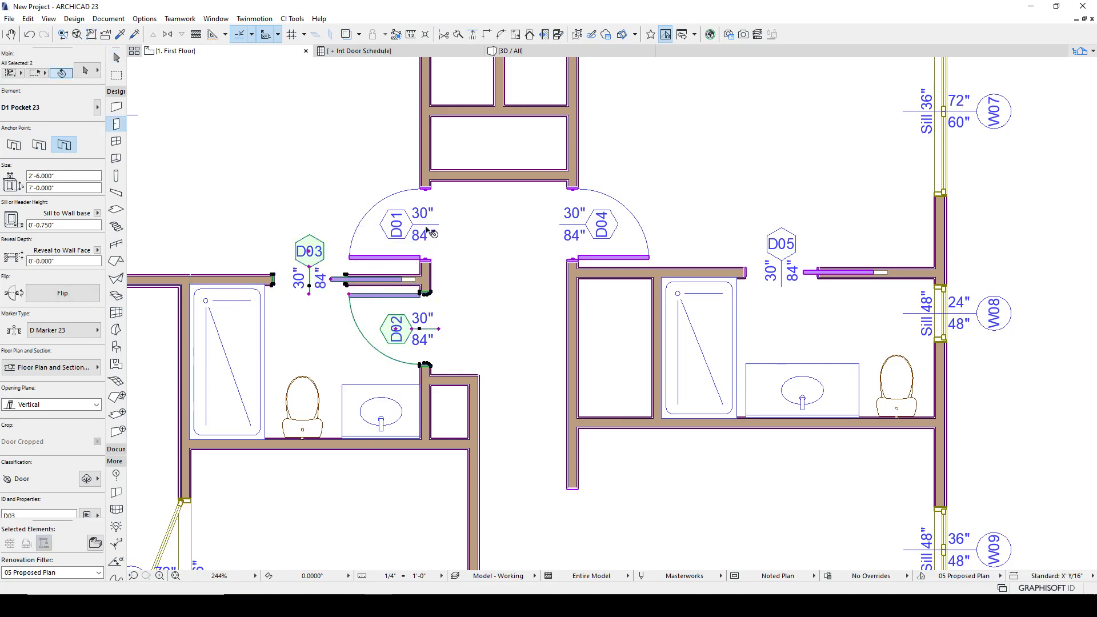
left_click(394, 257, "shift")
left_click(568, 191, "shift")
left_click(754, 272, "shift")
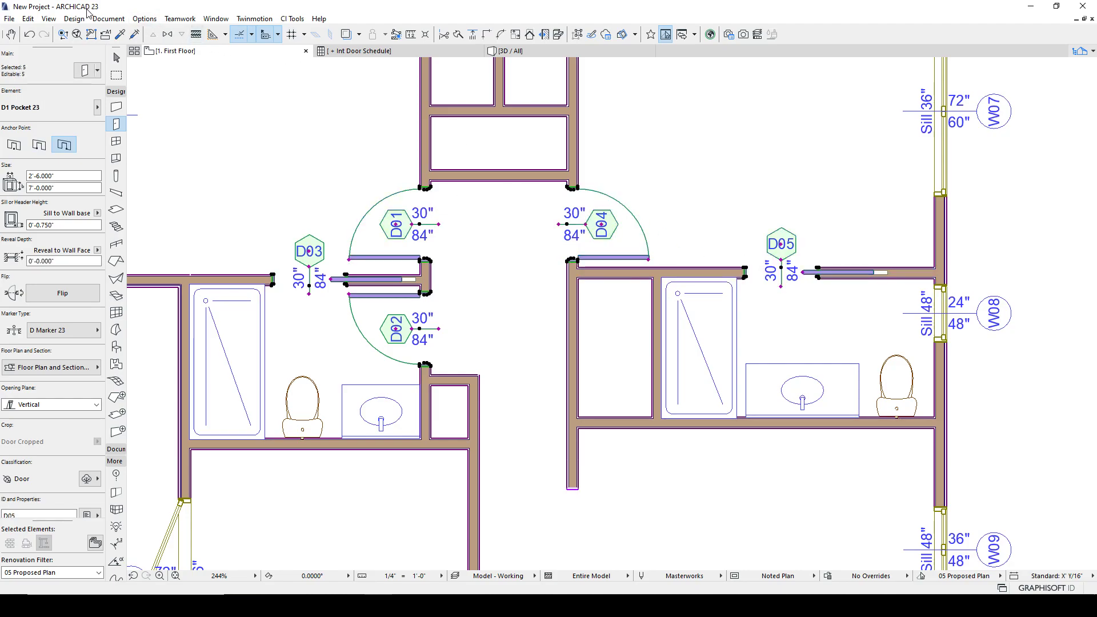
left_click(108, 18)
mouse_move(133, 302)
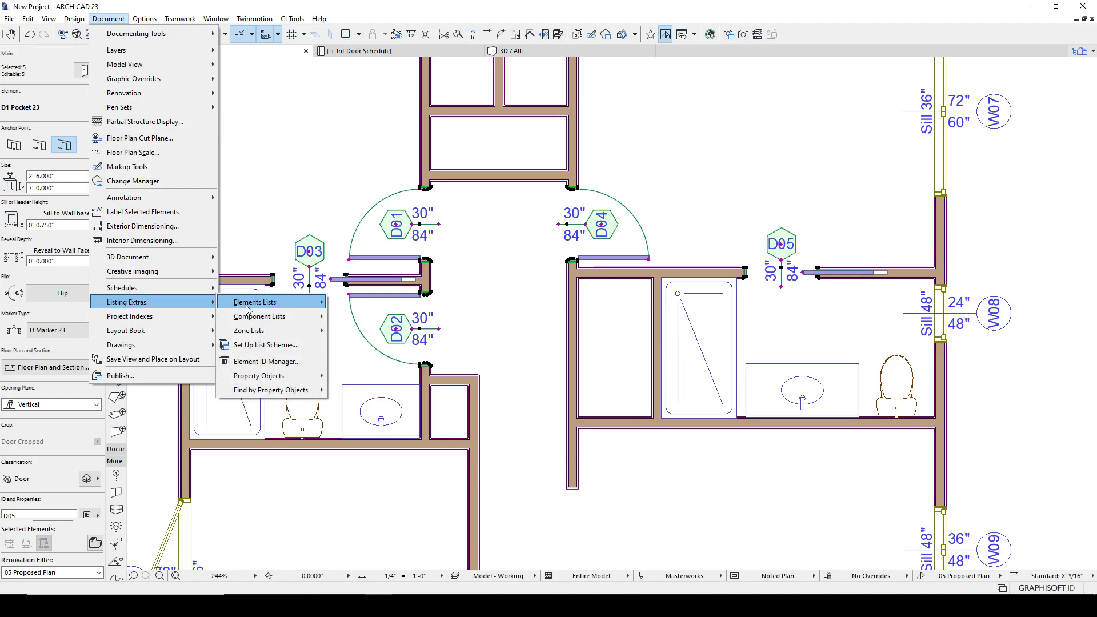
left_click(257, 362)
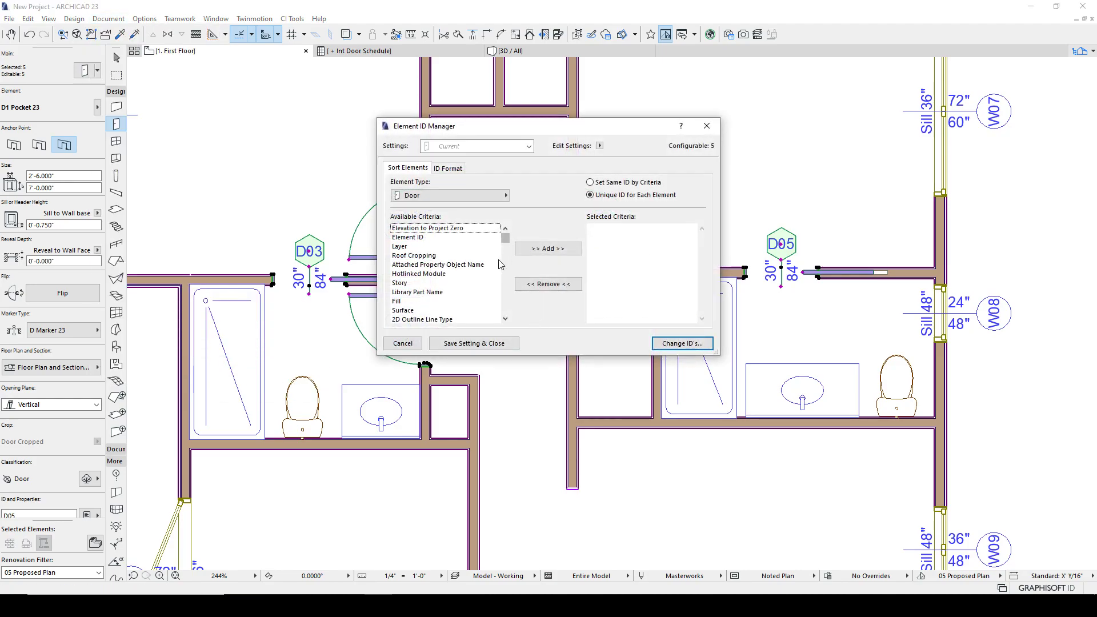
left_click(448, 168)
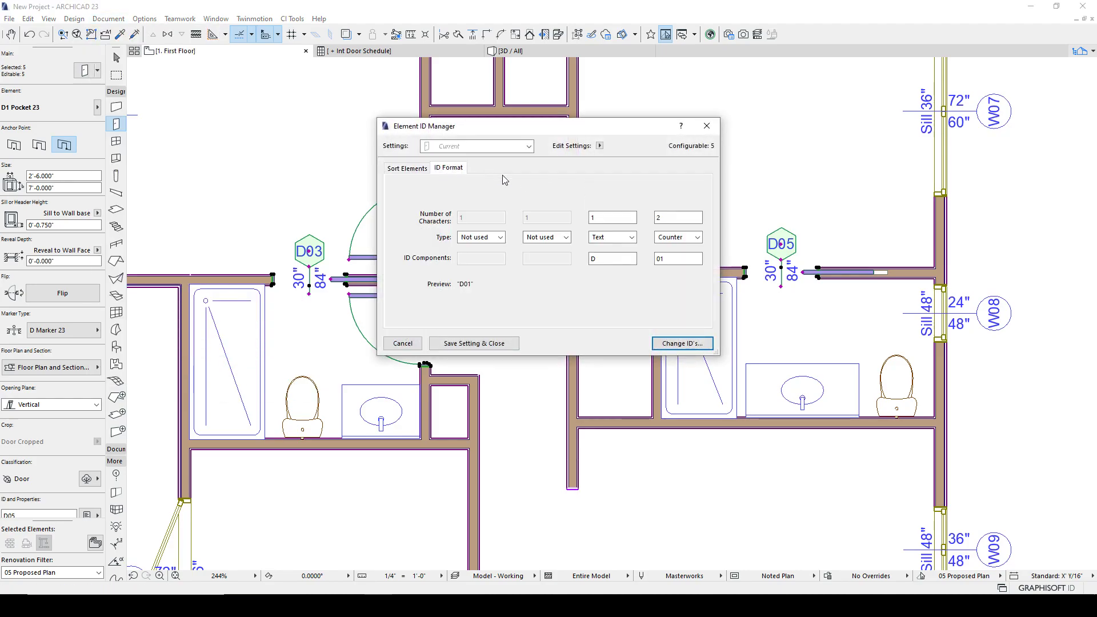
left_click(678, 344)
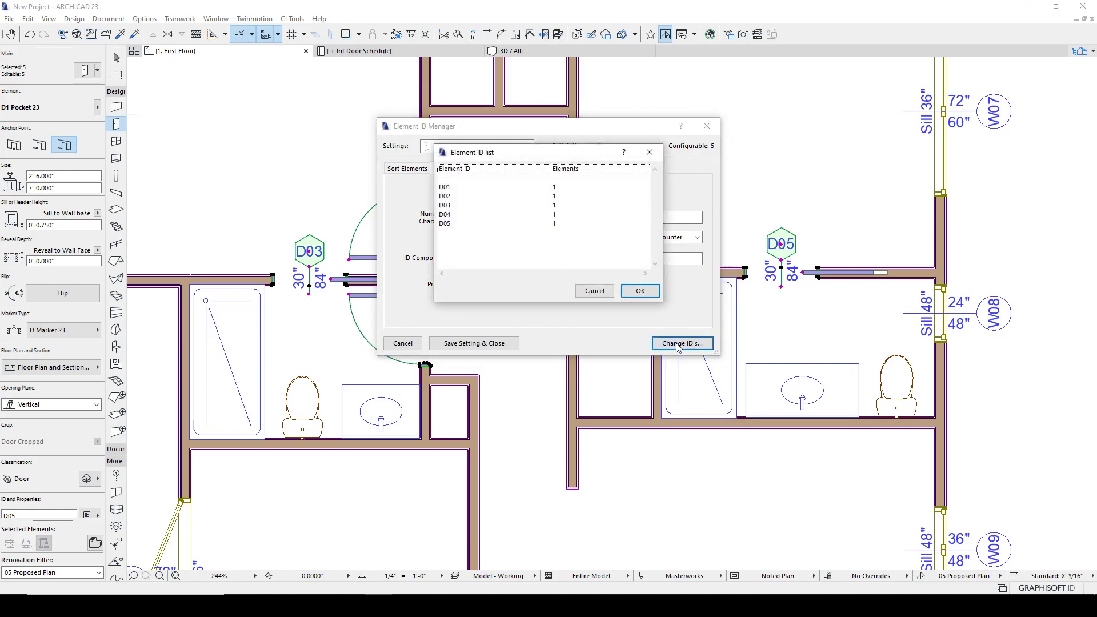
left_click(640, 289)
- Select the entry door below the lower-left room and inspect its ID
key("Escape")
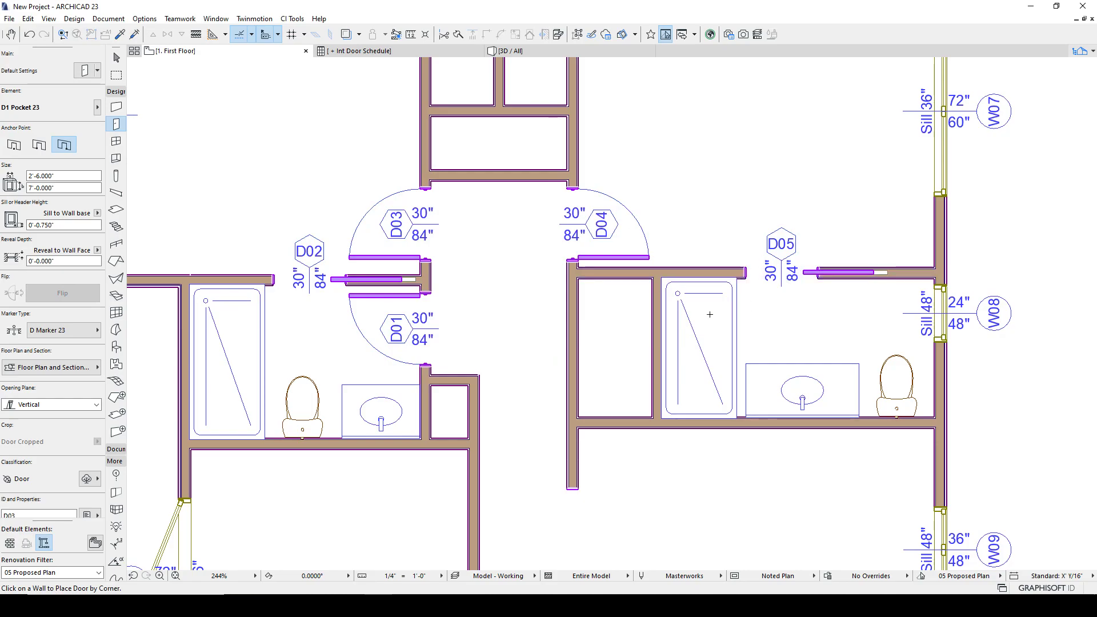
scroll(527, 225, "down", 3)
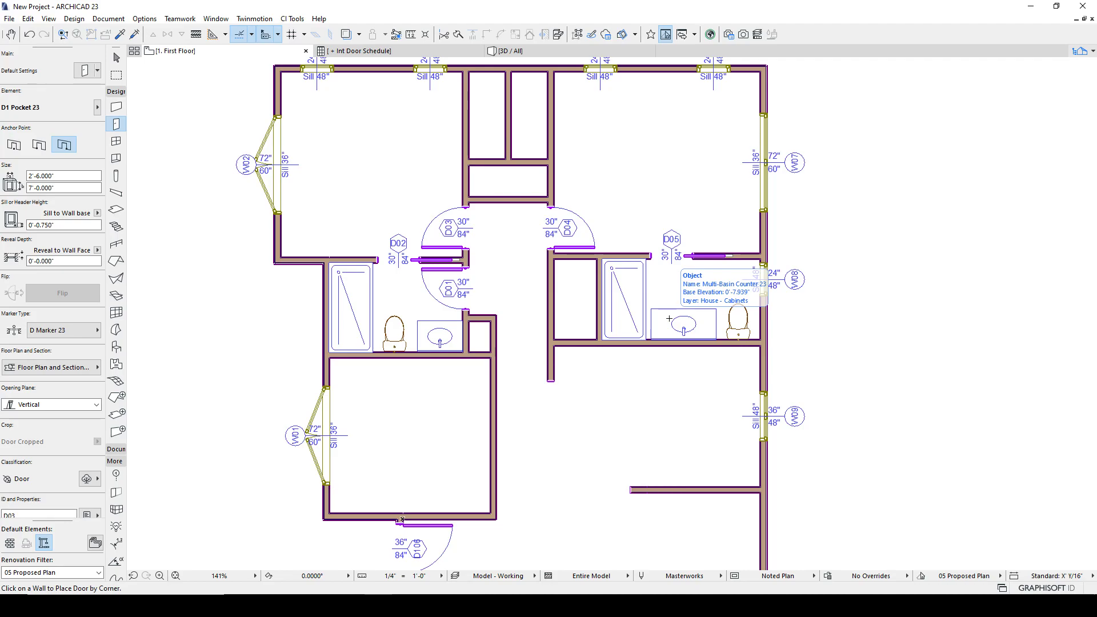
scroll(688, 409, "down", 2)
middle_click_drag(688, 409, 688, 367)
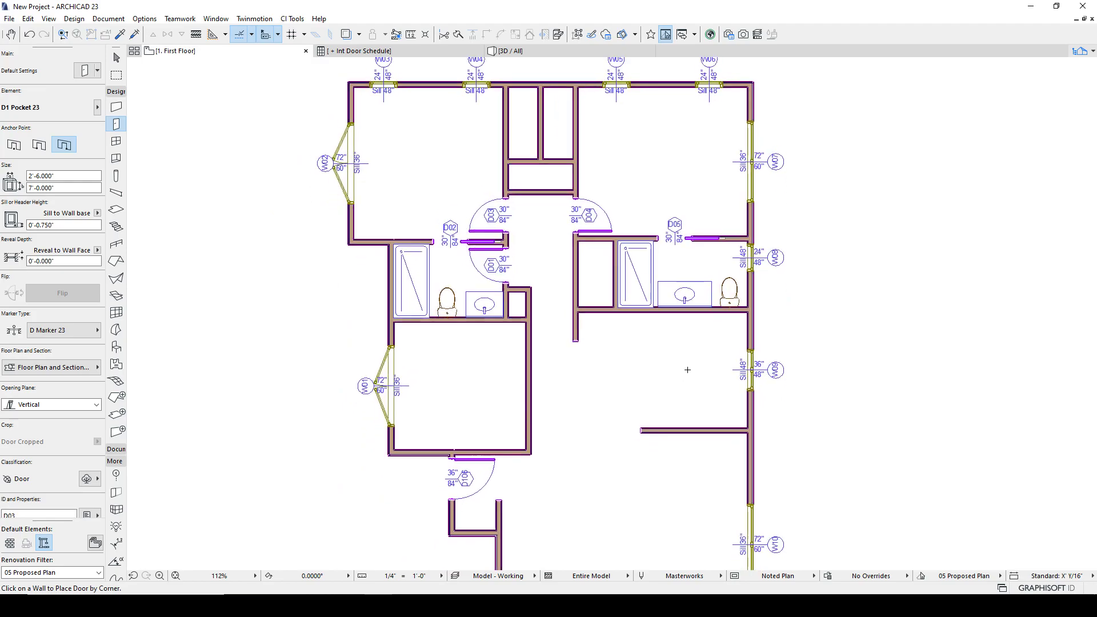
scroll(688, 367, "down", 3)
scroll(543, 421, "up", 5)
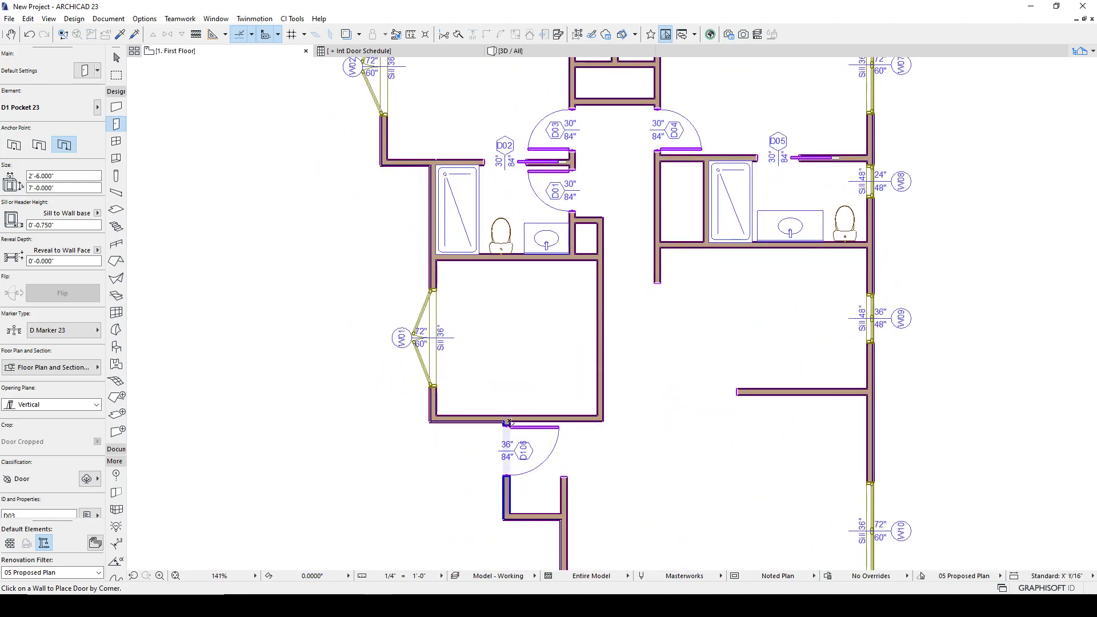
left_click(511, 426, "shift")
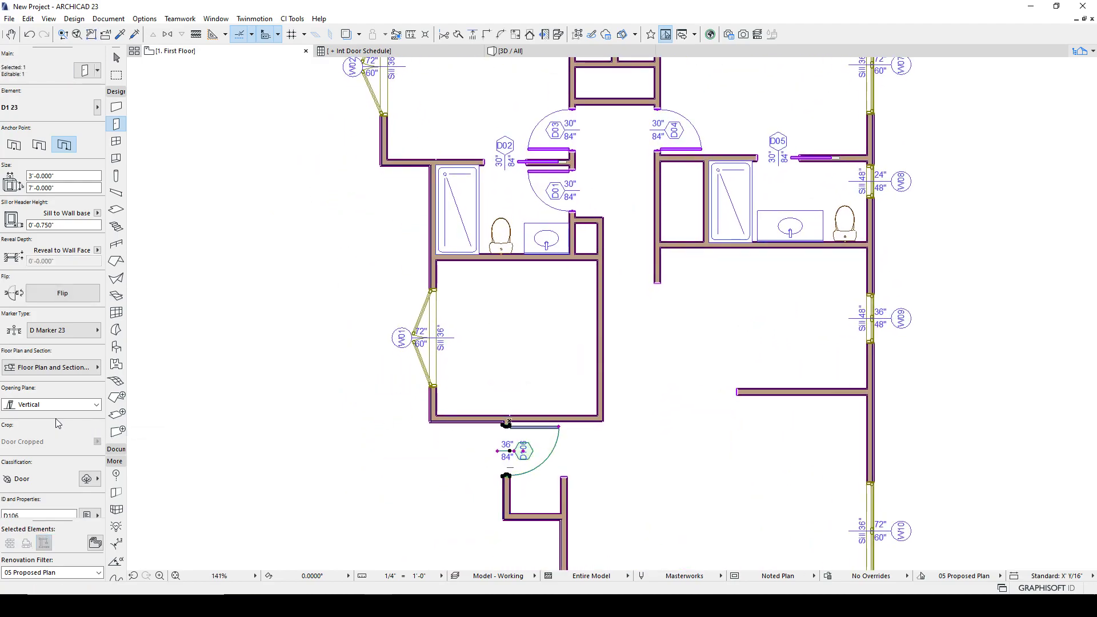
left_click(23, 516)
key("Escape")
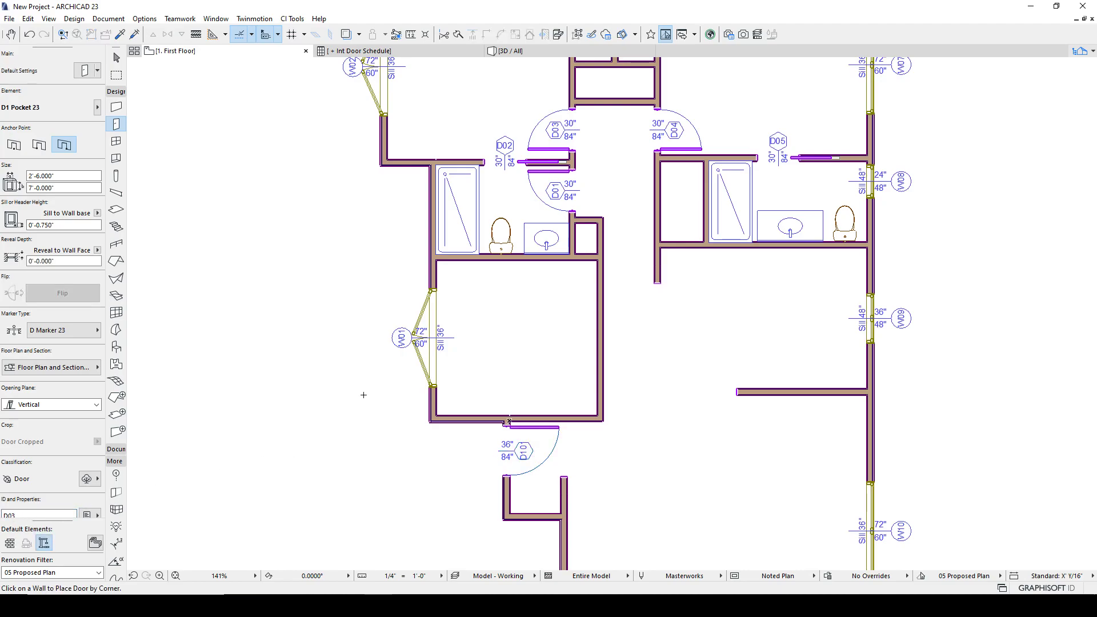
- Open the entry door's settings and review its marker symbol and text options
scroll(506, 477, "up", 3)
left_click(506, 476, "shift")
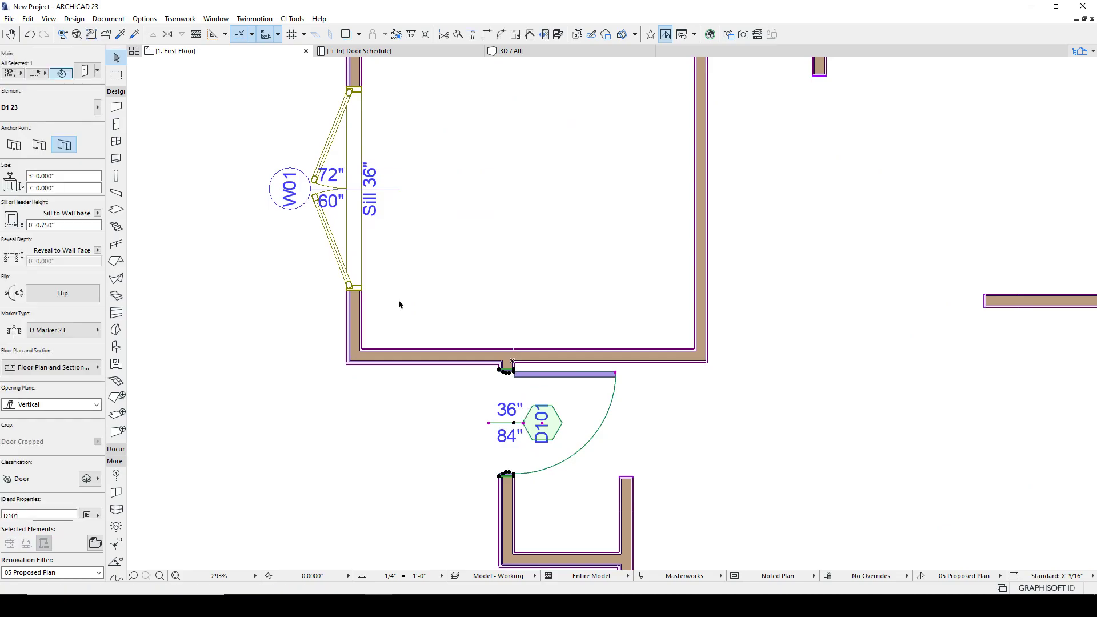
key("ctrl+t")
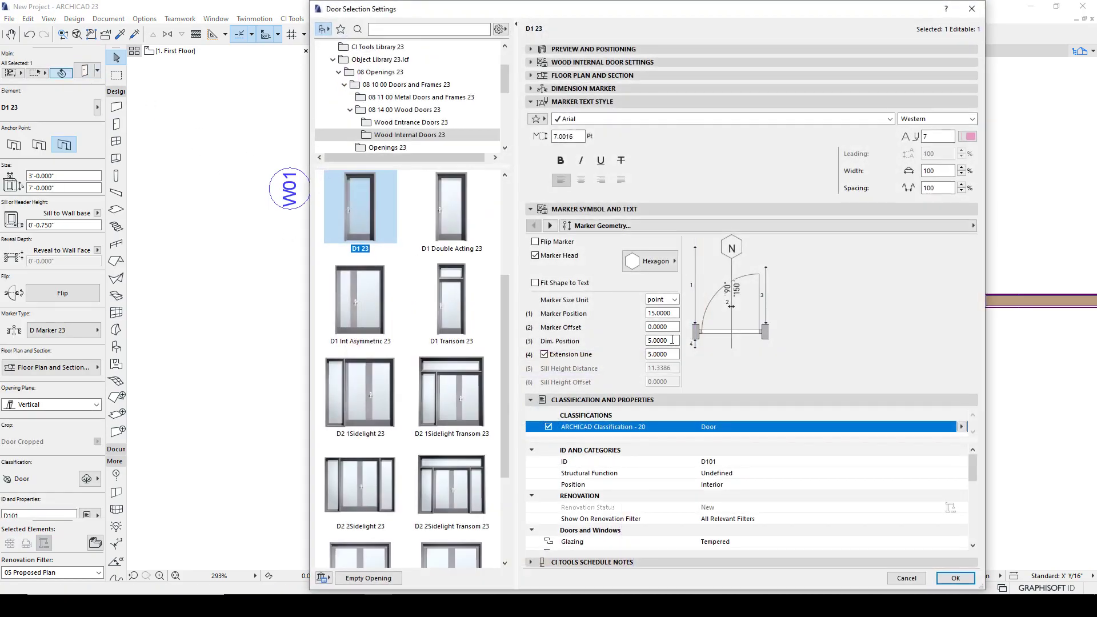
left_click(955, 578)
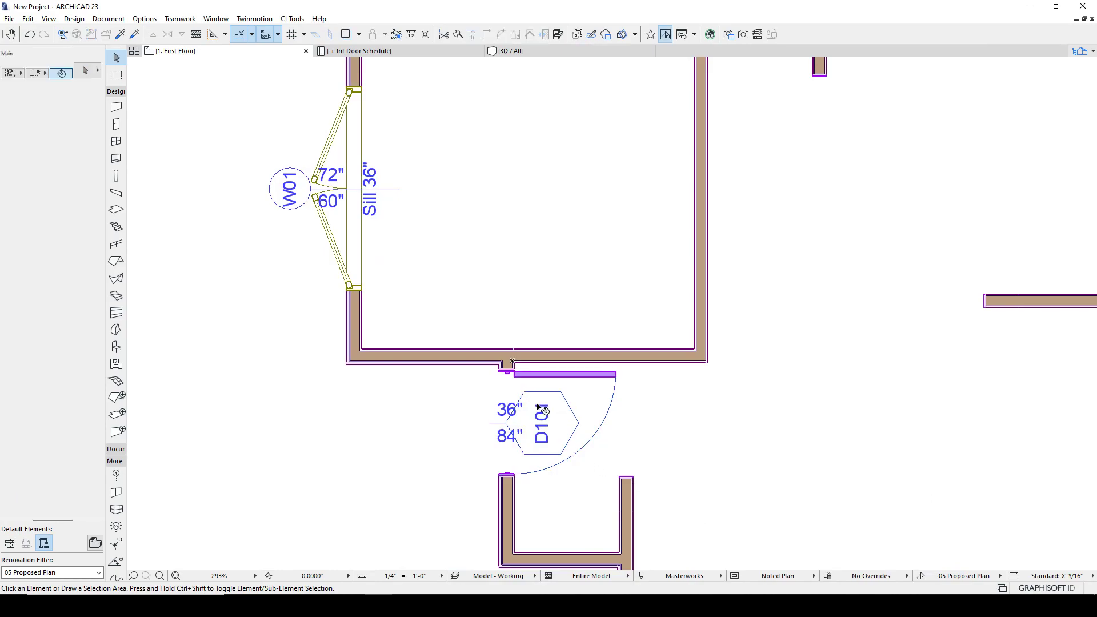
left_click(513, 429)
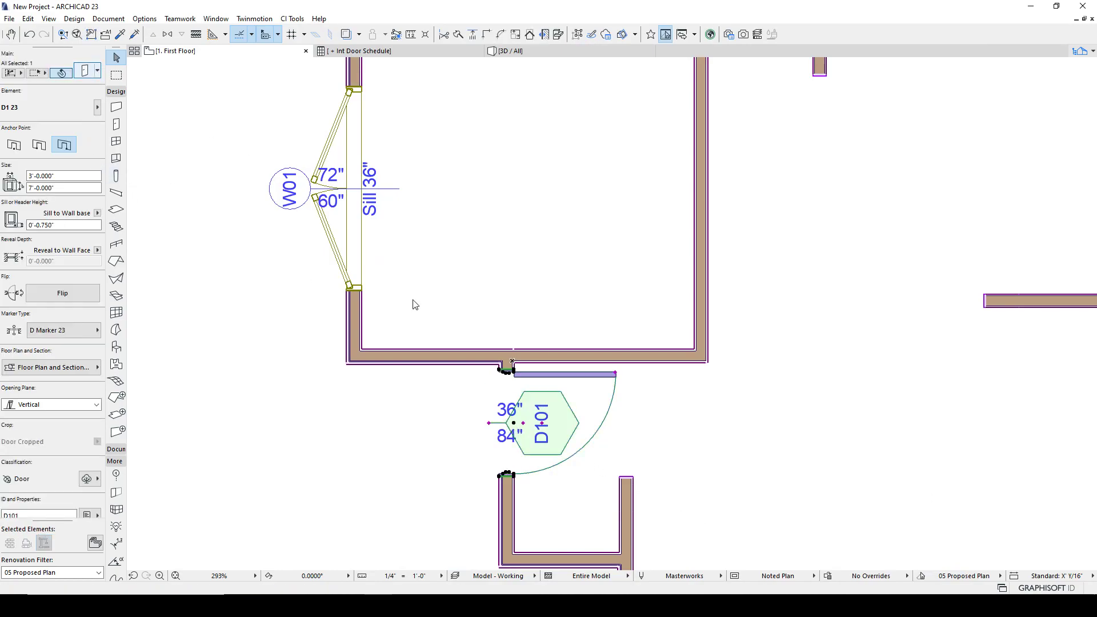
key("ctrl+t")
left_click(535, 283)
left_click(549, 225)
left_click(581, 226)
left_click(641, 244)
left_click(662, 242)
left_click(663, 253)
left_click(533, 225)
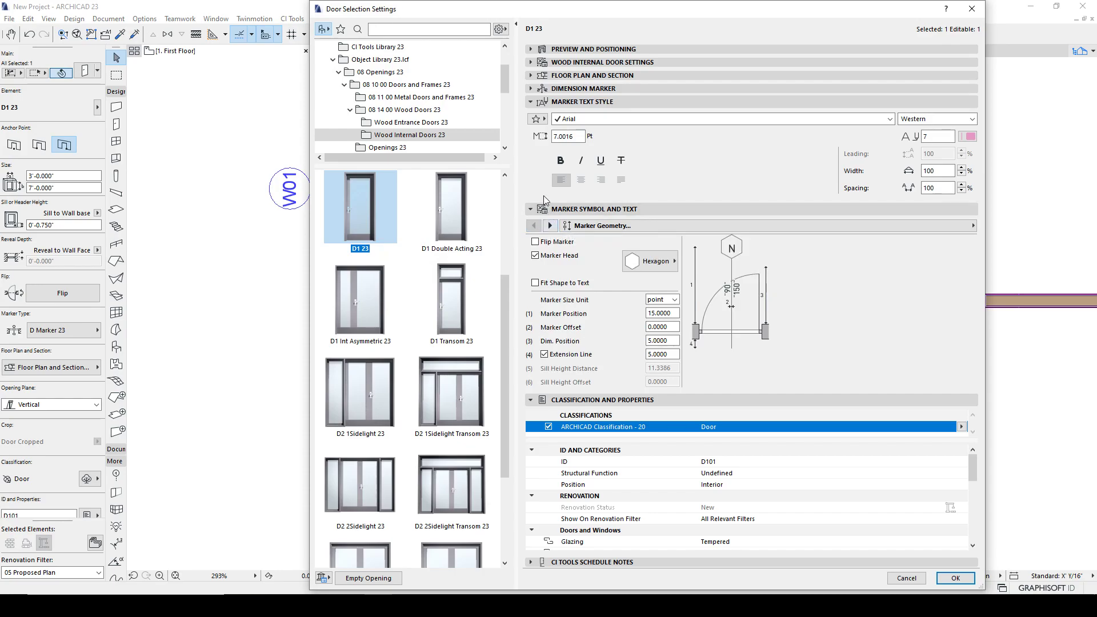
- Set the entry door's dimension marker size to 28 pt
left_click(583, 88)
left_click(665, 123)
type("24")
key("Tab")
left_click(672, 126)
type("28")
key("Tab")
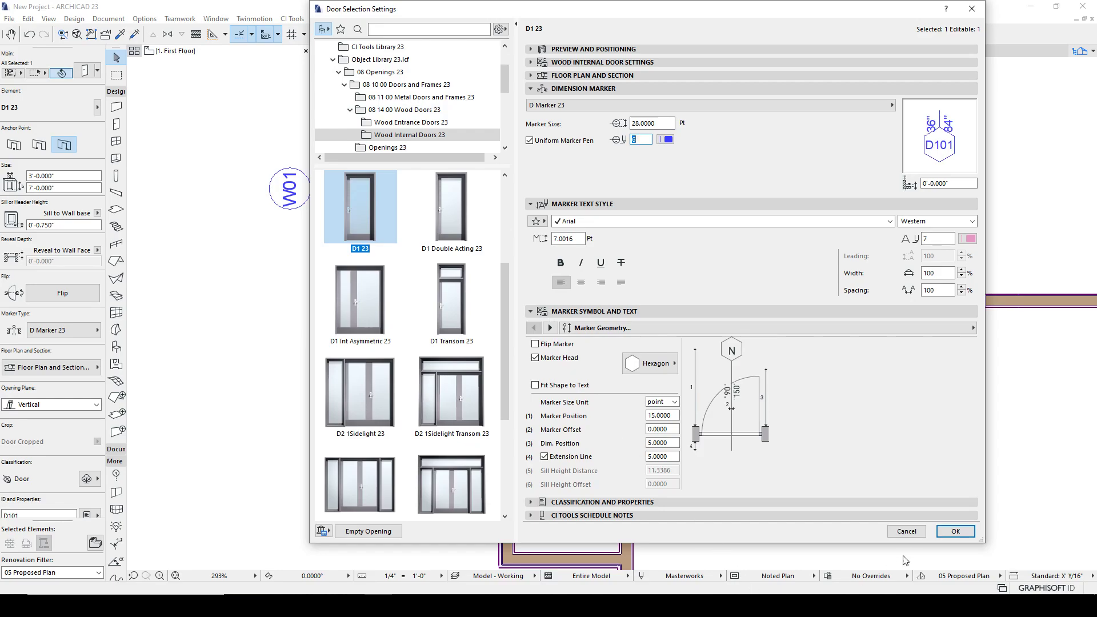
left_click(955, 531)
left_click(708, 522)
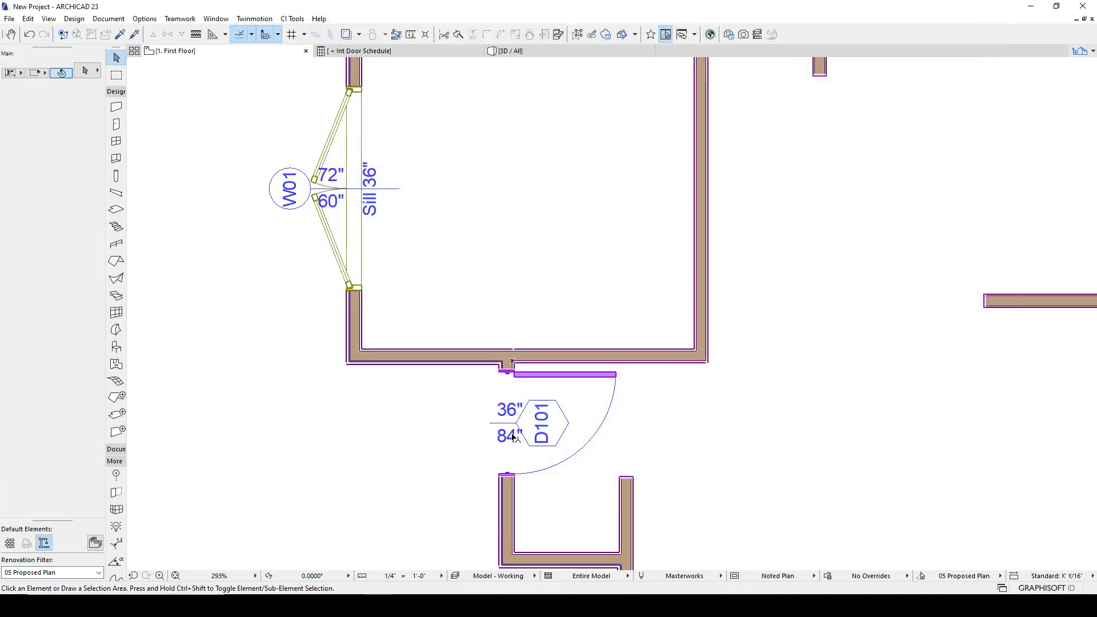
scroll(515, 440, "down", 3)
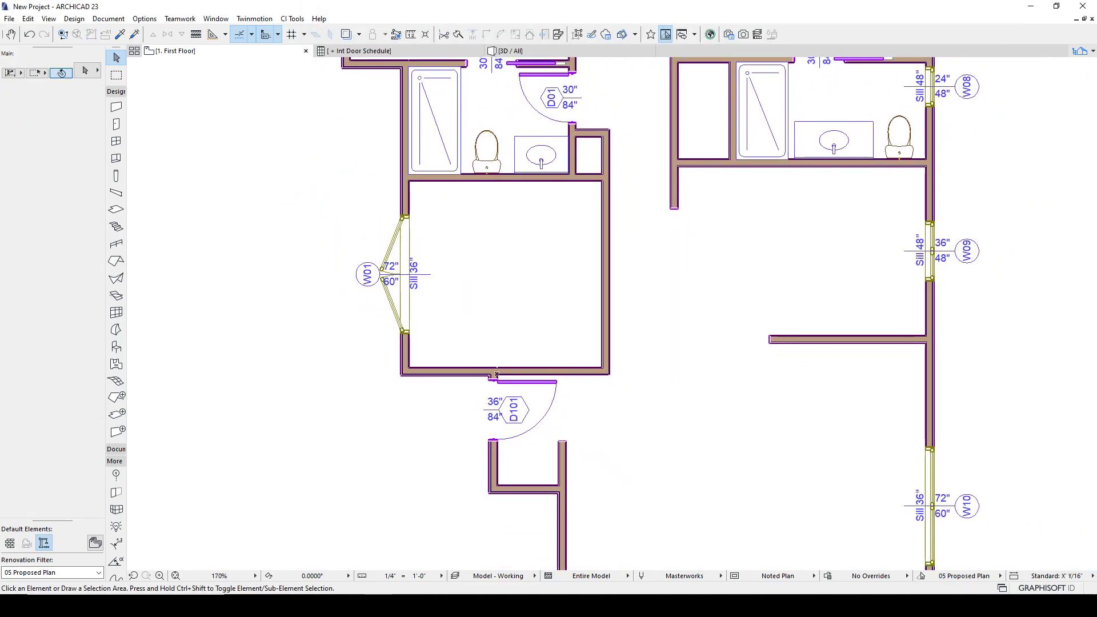